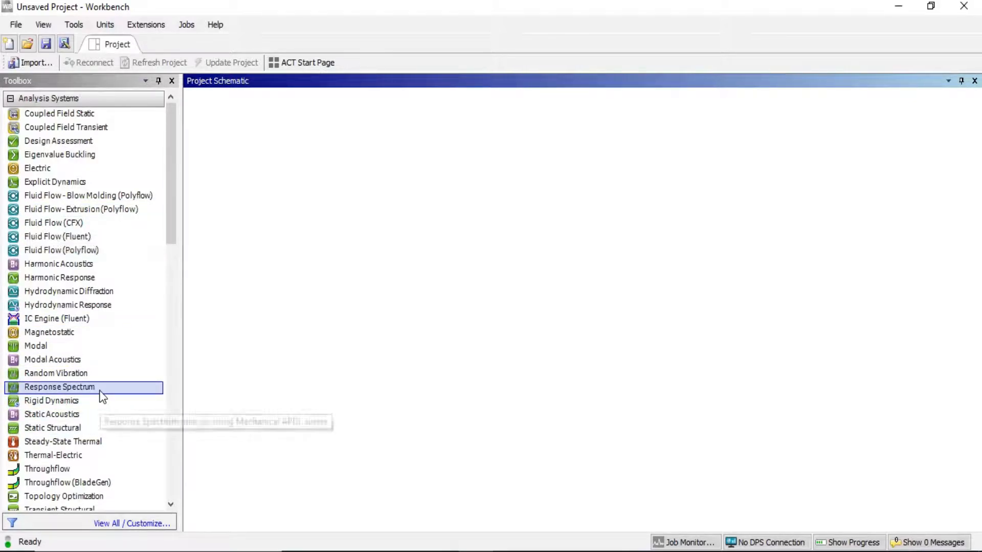
Add a Static Structural analysis system and open its Engineering Data to review the Structural Steel properties
double_click(72, 429)
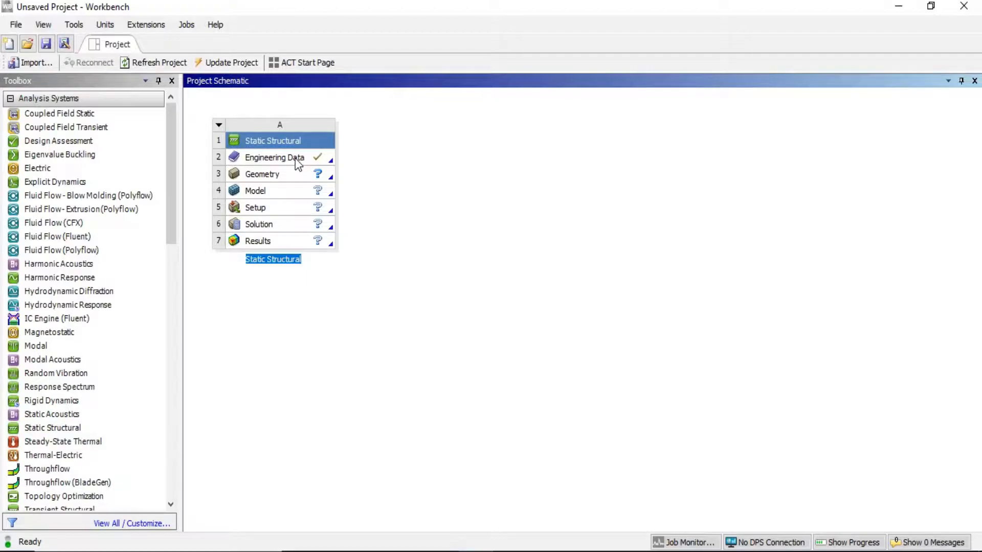
click(279, 194)
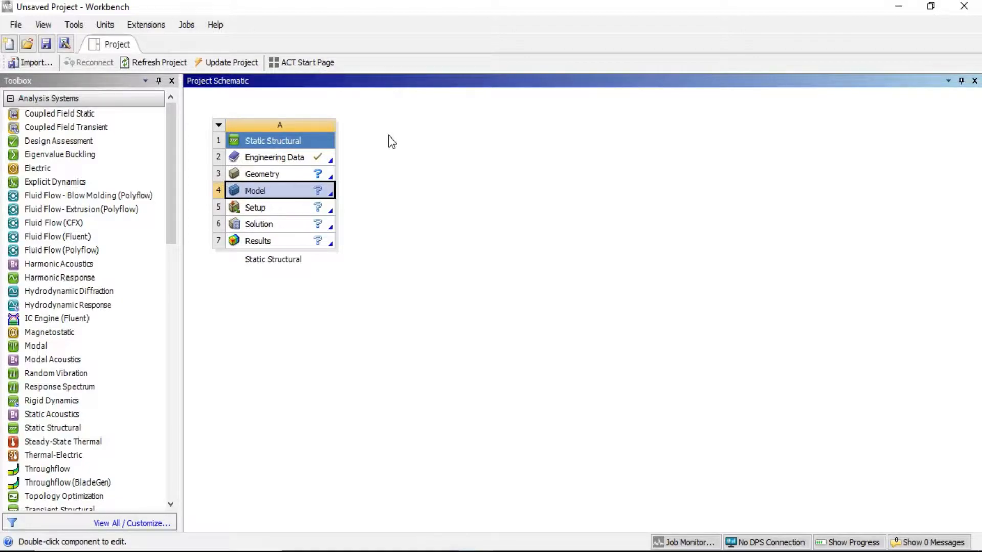
double_click(284, 158)
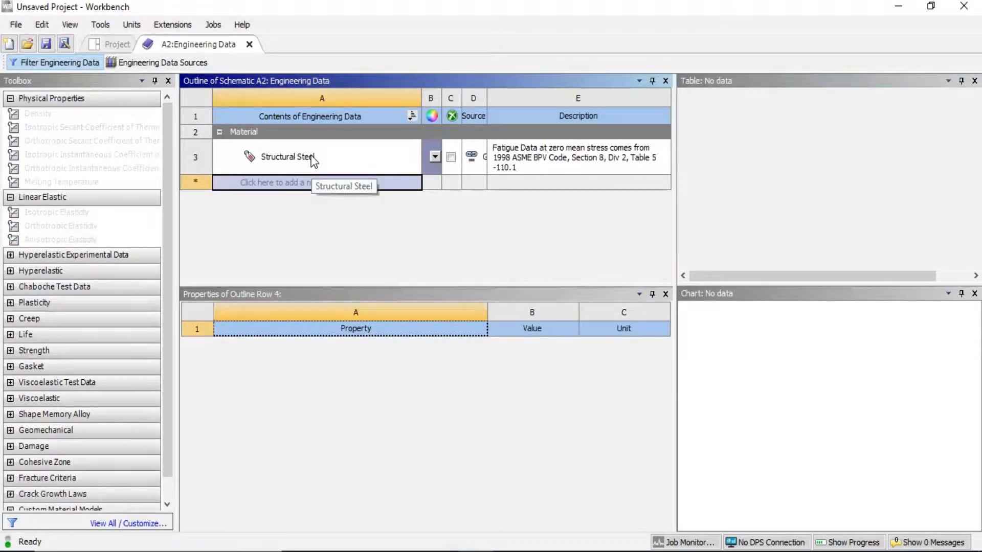
click(311, 156)
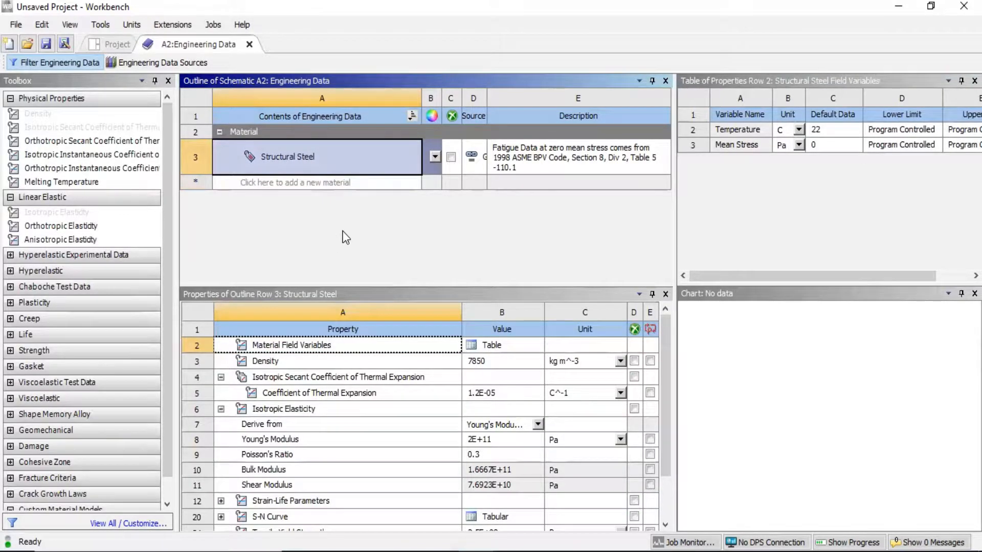
scroll(398, 388, down, 2)
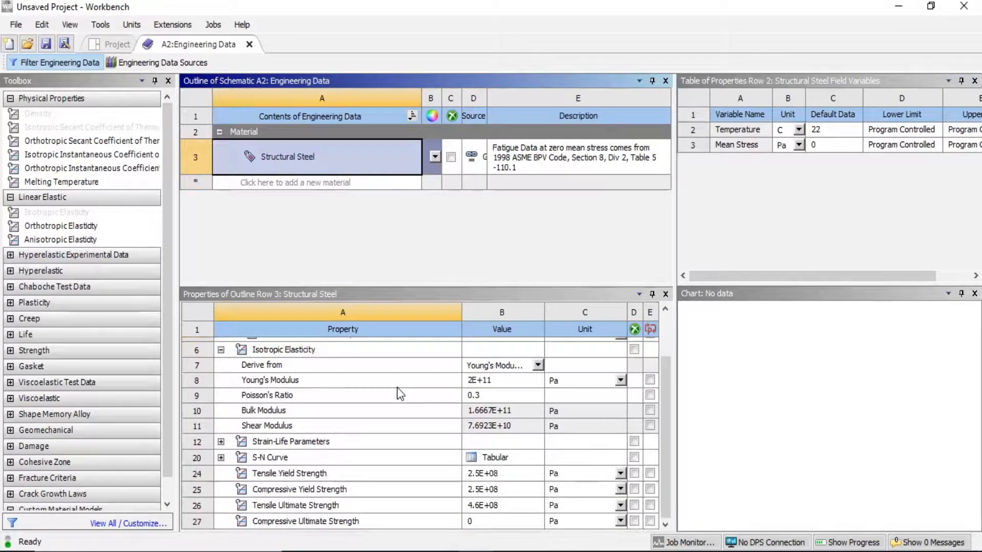
scroll(338, 343, up, 3)
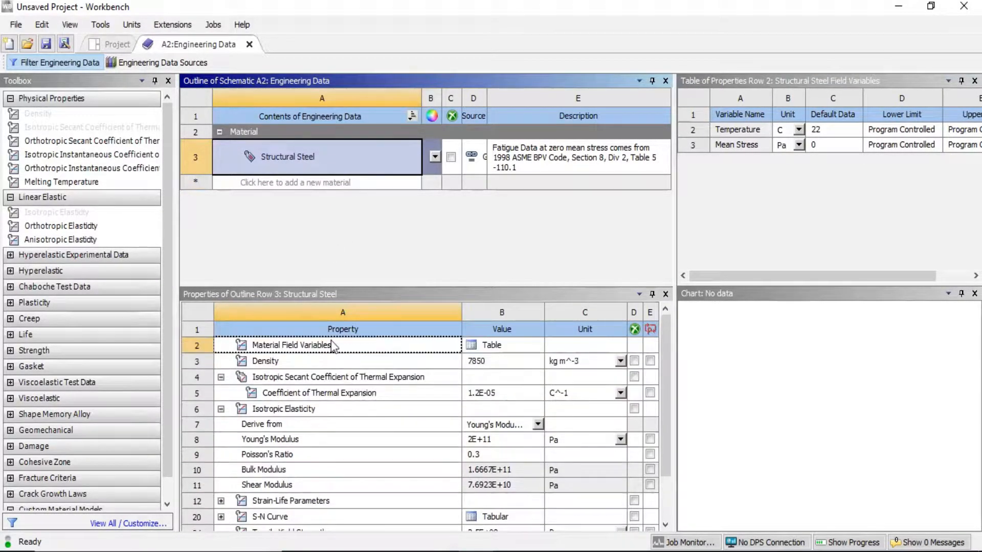
Add a new material named Aluminum to the engineering data
click(318, 184)
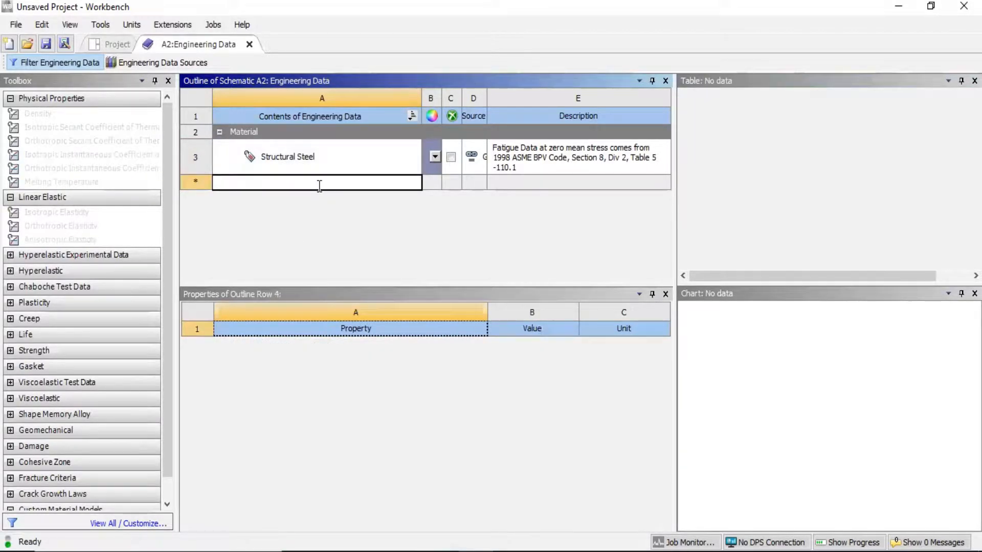
text(Al)
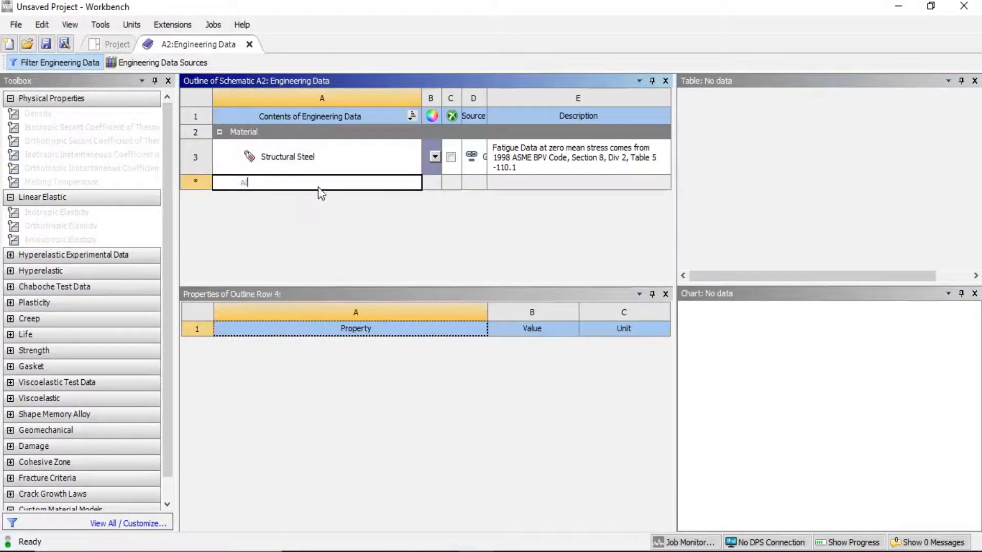
text(uminum)
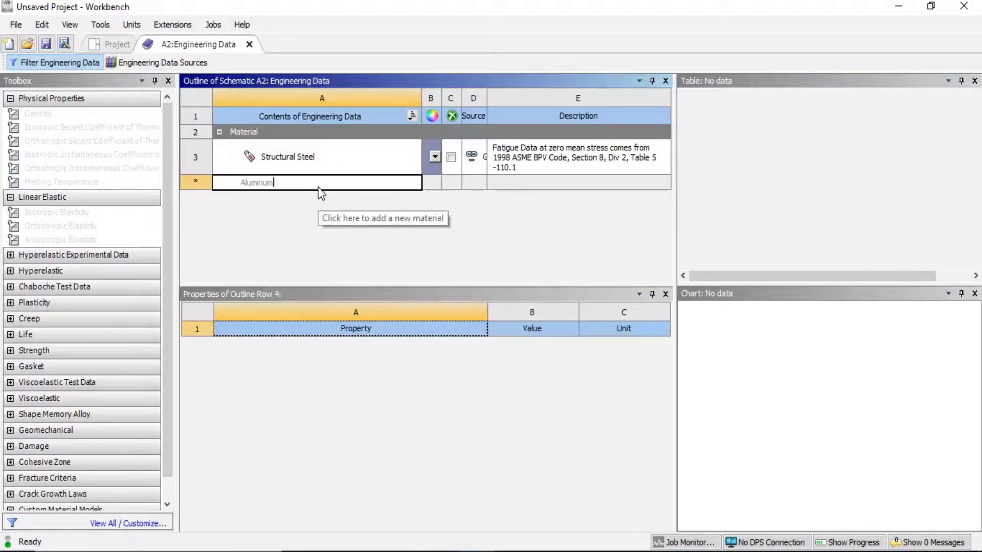
key(Return)
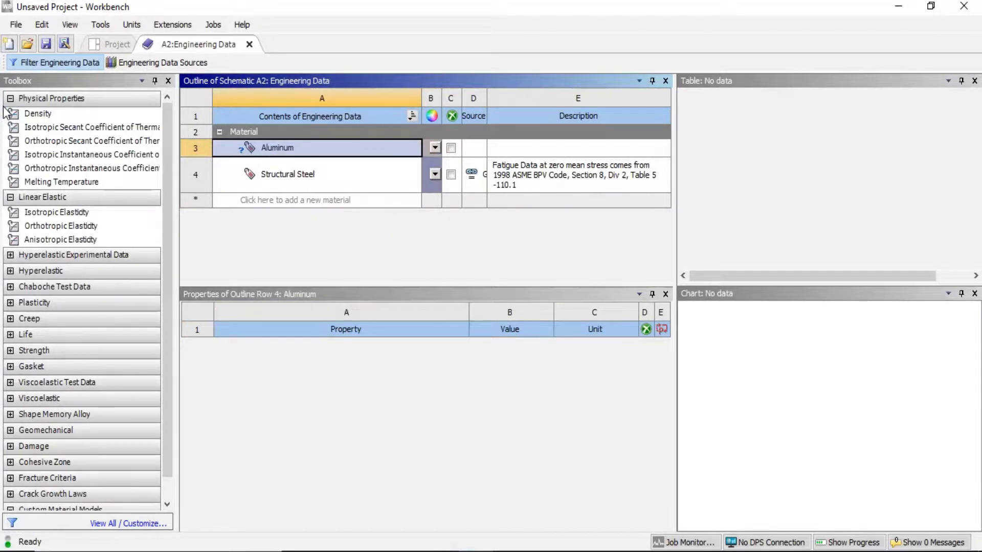
Add the Density property to Aluminum and set it to 2700 kg m^-3
click(34, 114)
drag(34, 114, 499, 398)
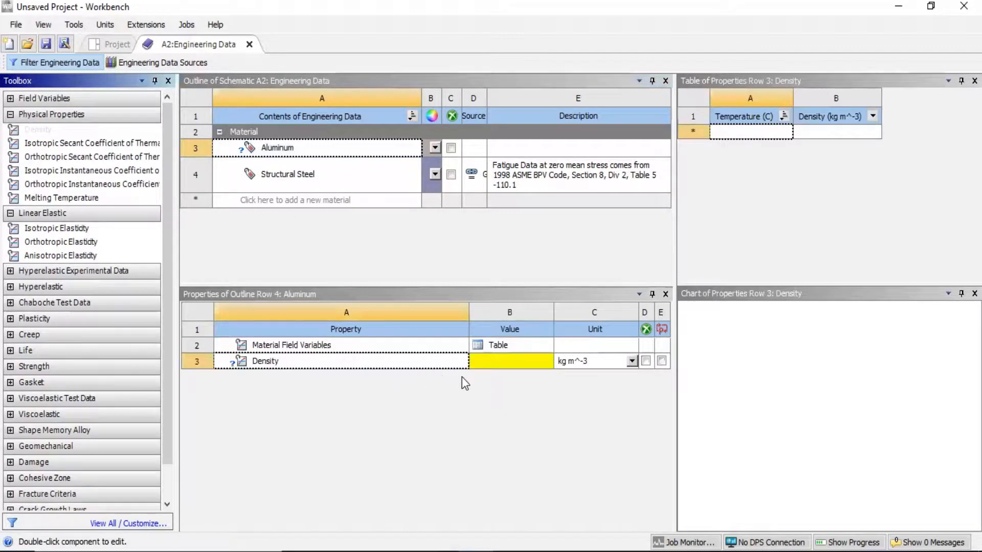
click(483, 361)
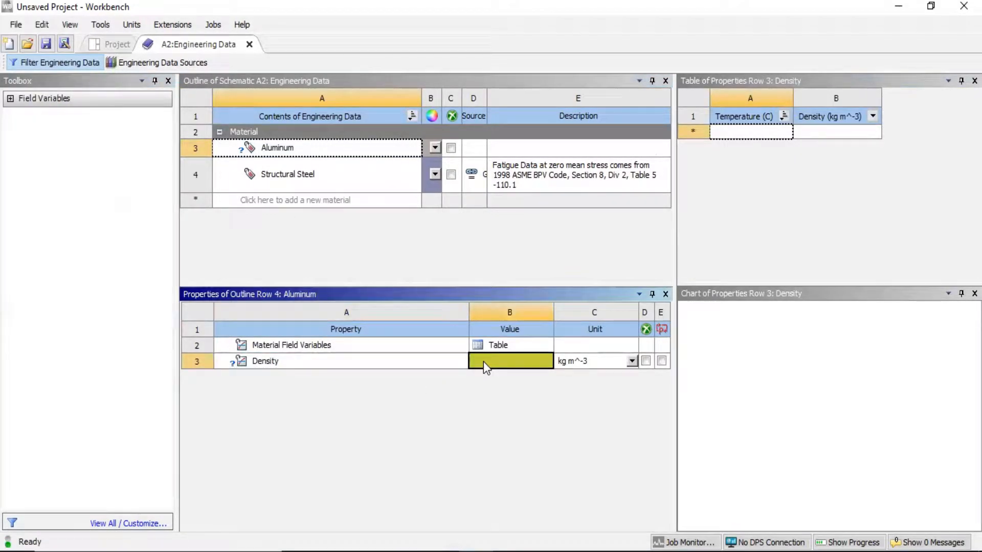
text(2700)
key(Return)
click(632, 364)
click(633, 366)
click(133, 25)
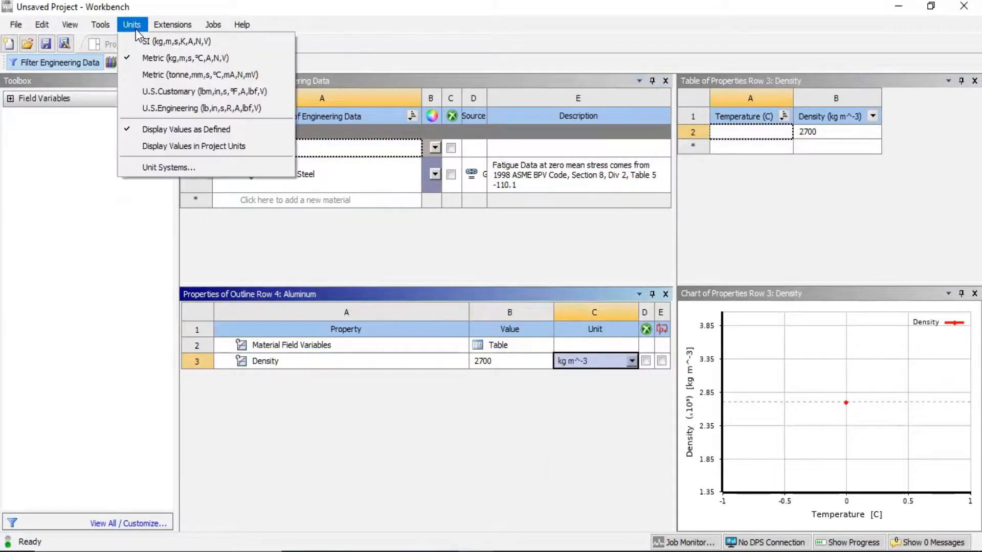
click(290, 259)
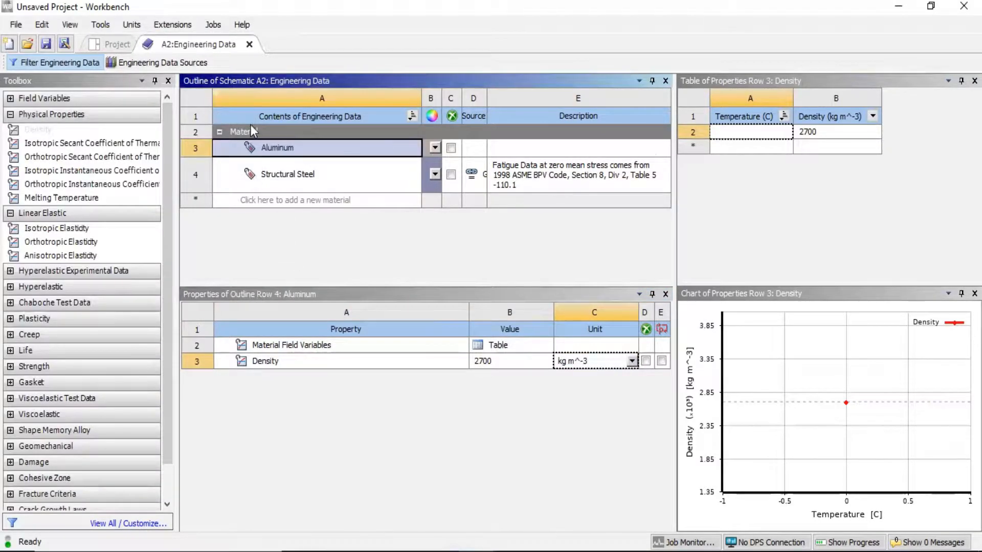
Add Isotropic Elasticity to Aluminum with a Young's Modulus of 6.89E+10 Pa and a Poisson's Ratio of 0.33
click(271, 147)
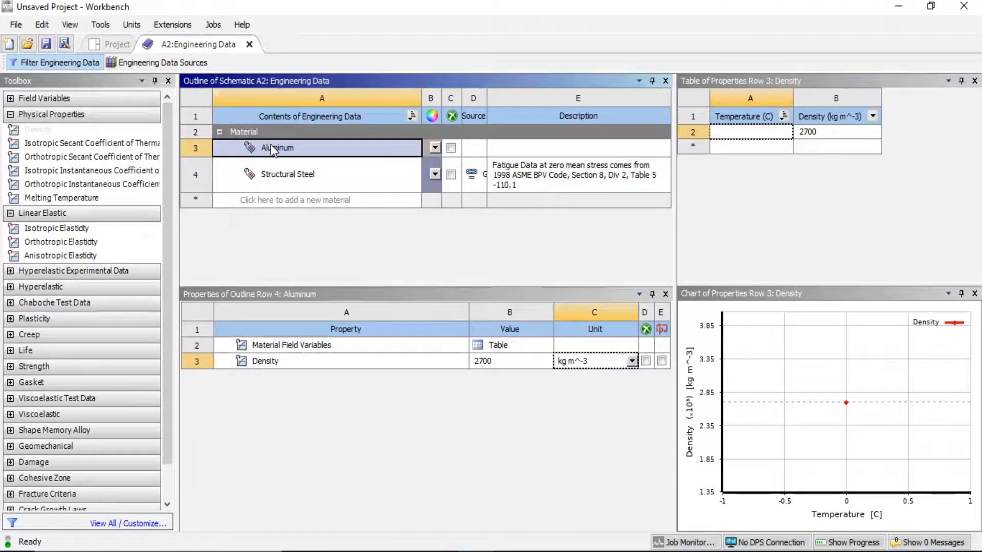
double_click(51, 230)
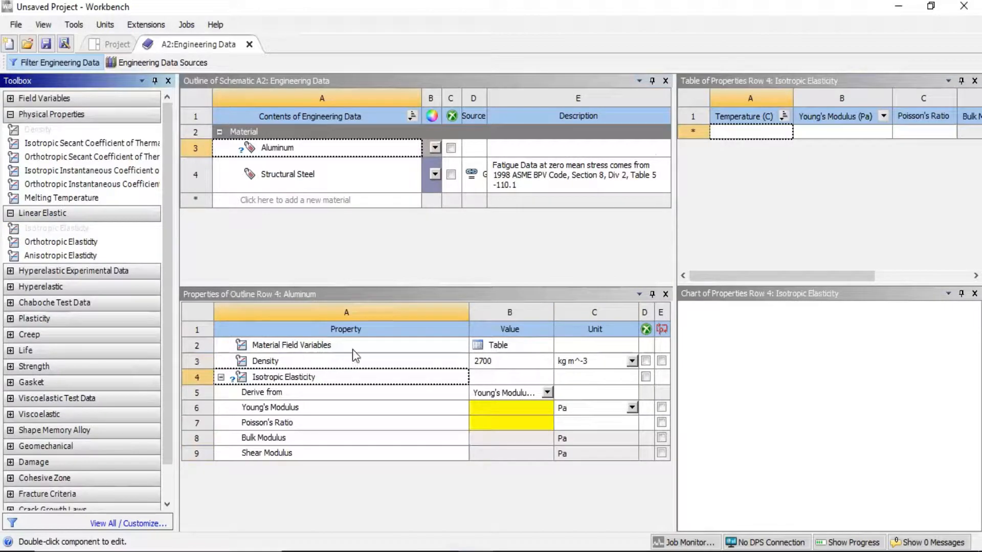
click(482, 409)
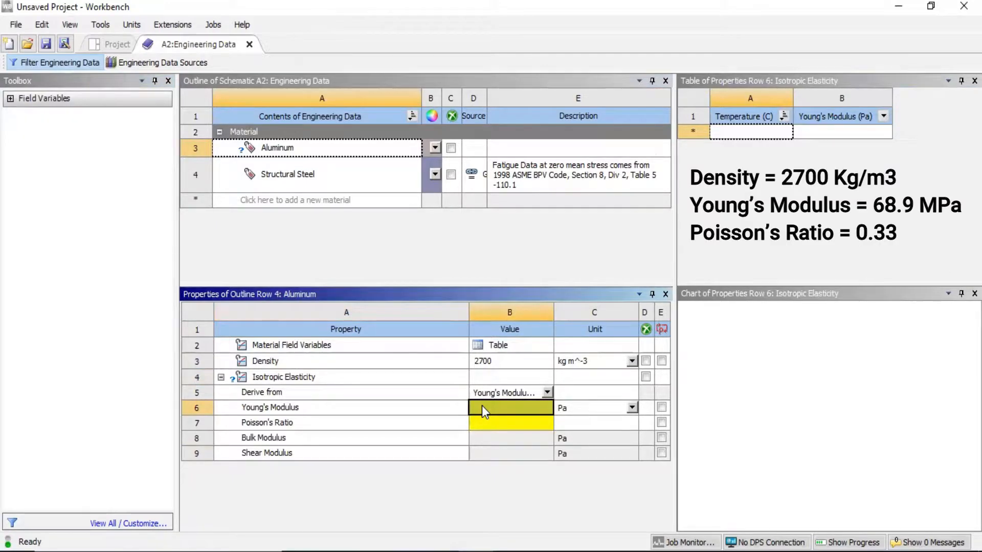
text(68.9)
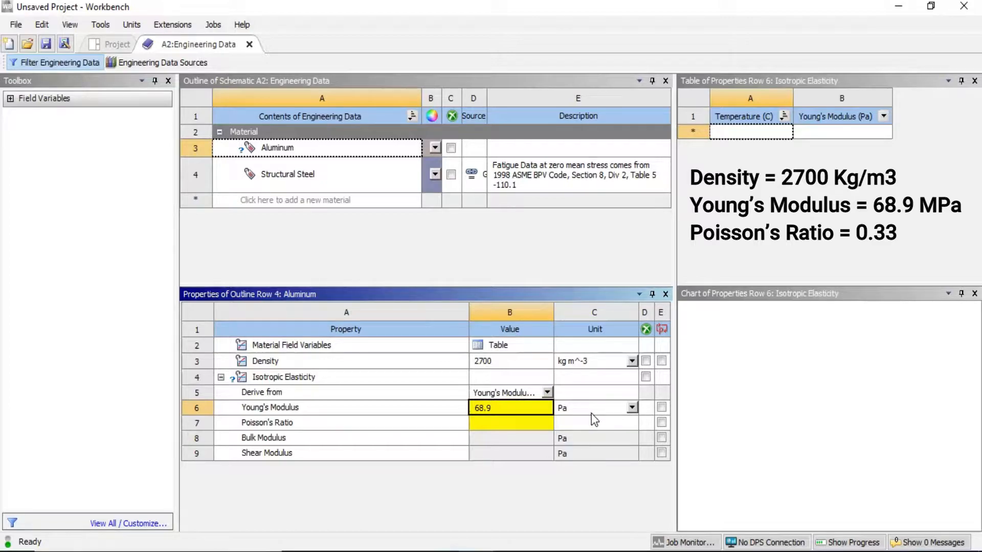
text(E)
text(+10)
key(Return)
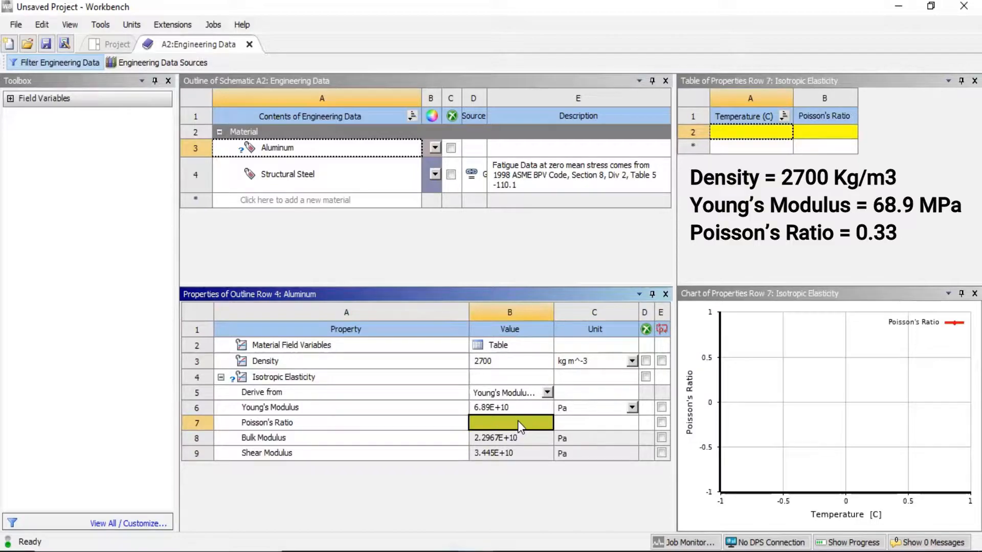
text(0.33)
key(Return)
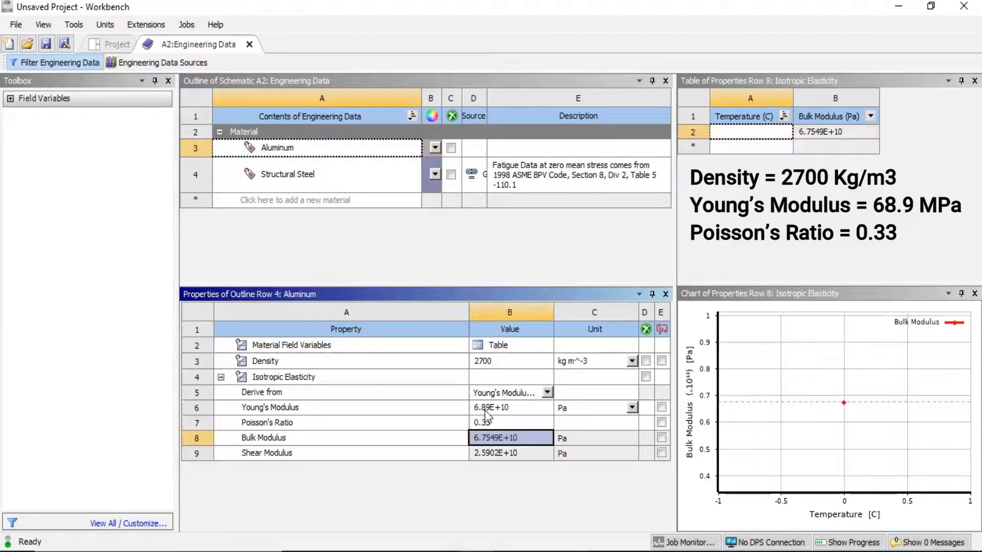
click(265, 241)
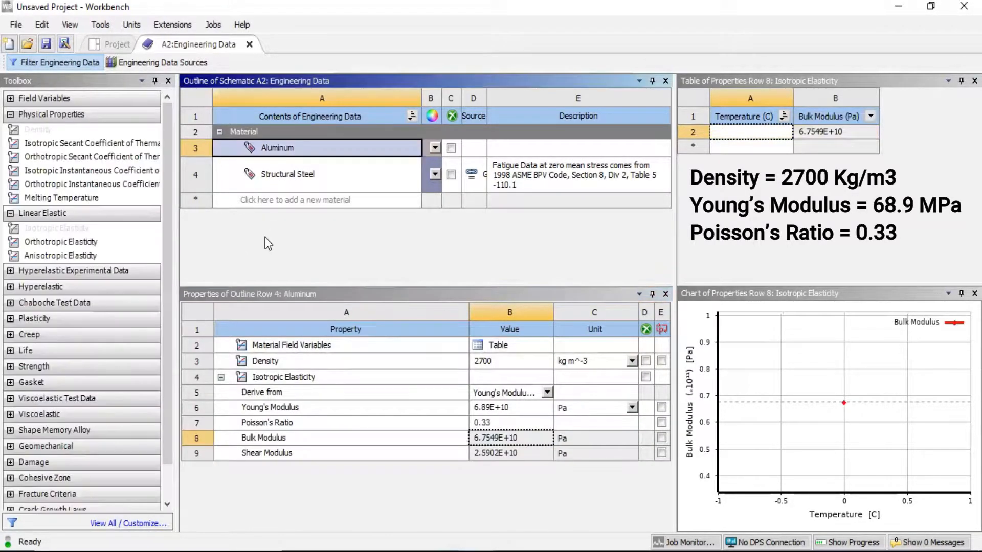
Return to the project schematic and create a new SpaceClaim geometry for the Static Structural system
click(132, 45)
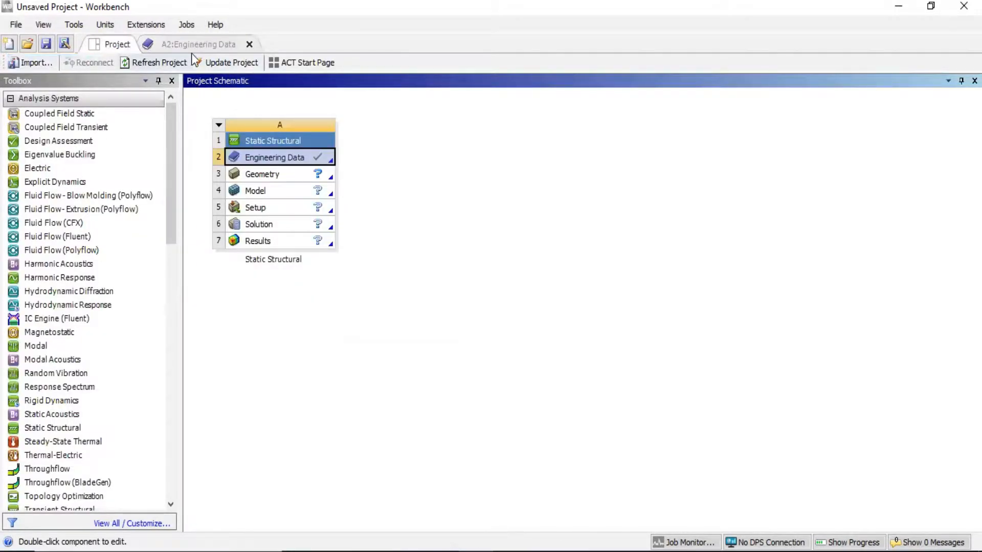
click(278, 173)
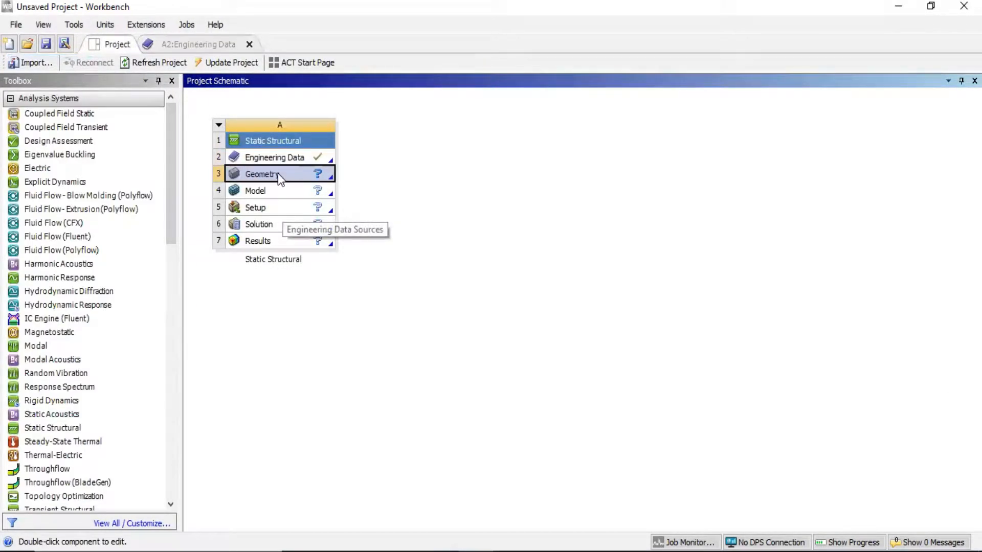
right_click(277, 173)
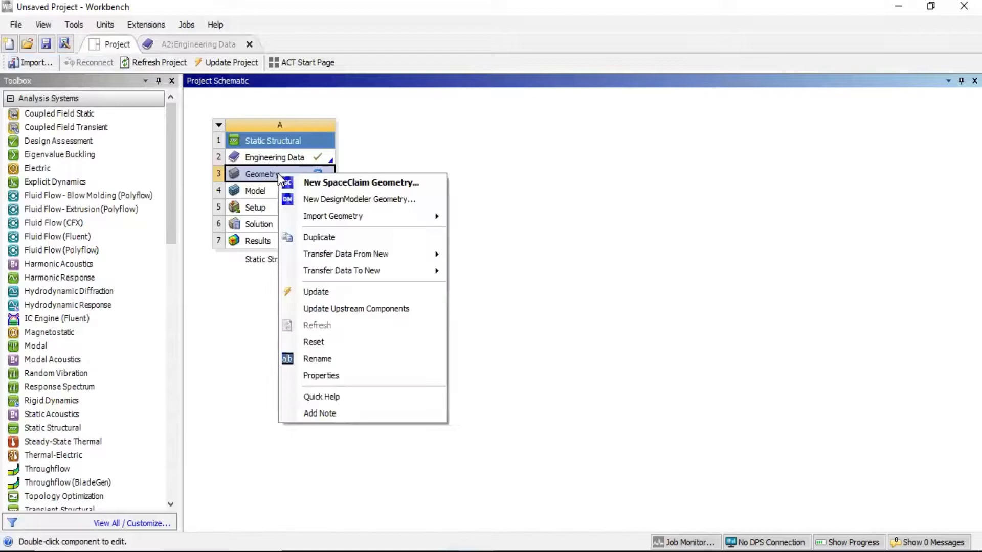
click(351, 186)
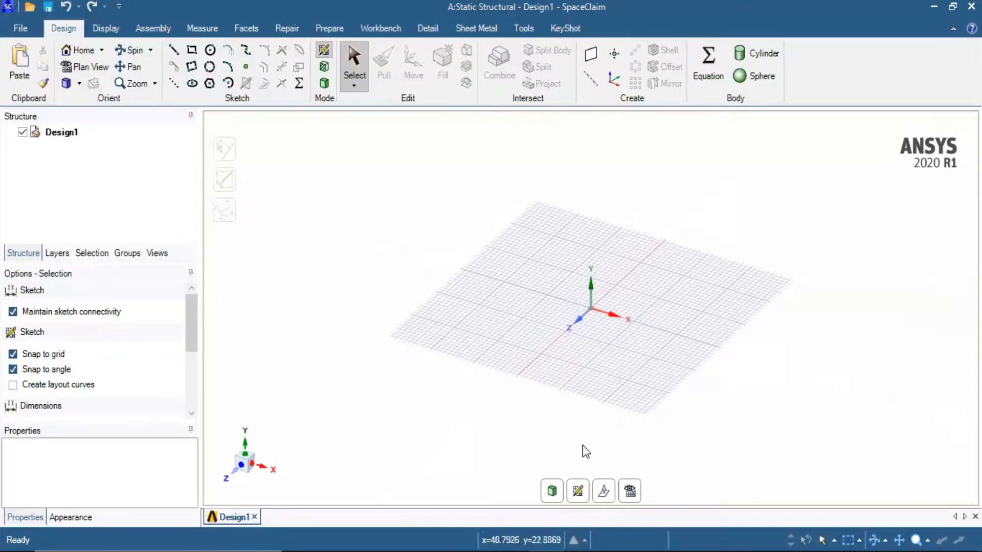
Start a new sketch on the XY plane
click(578, 492)
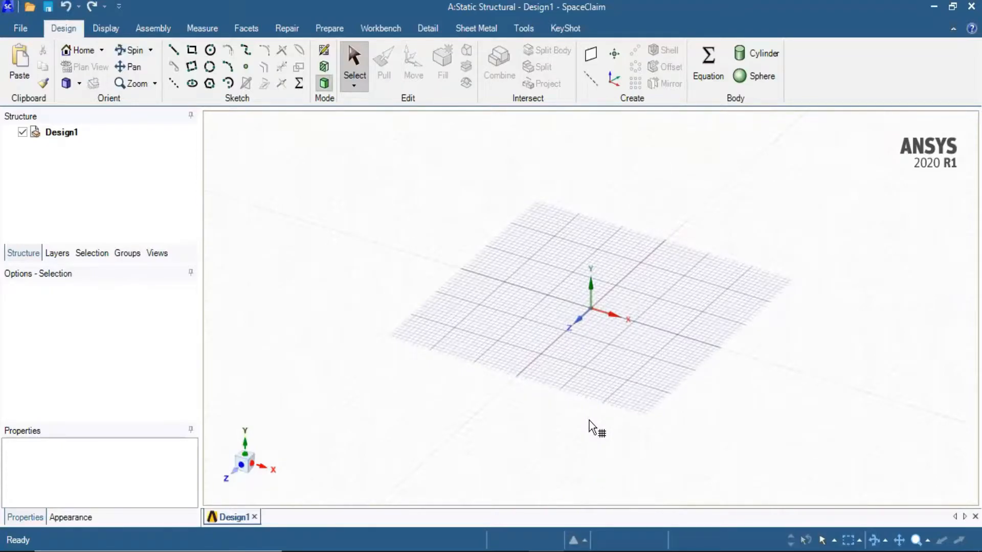
click(634, 253)
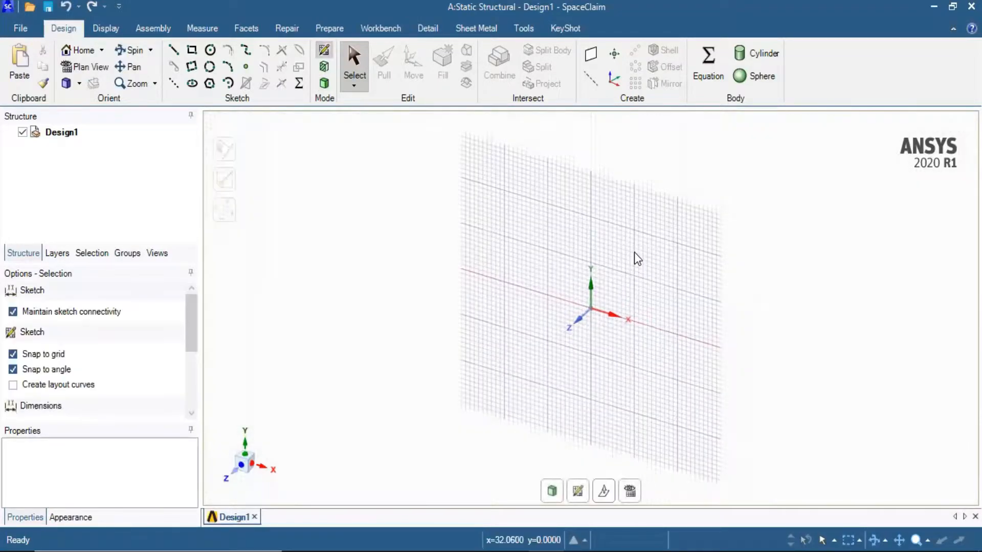
click(630, 492)
scroll(726, 292, up, 3)
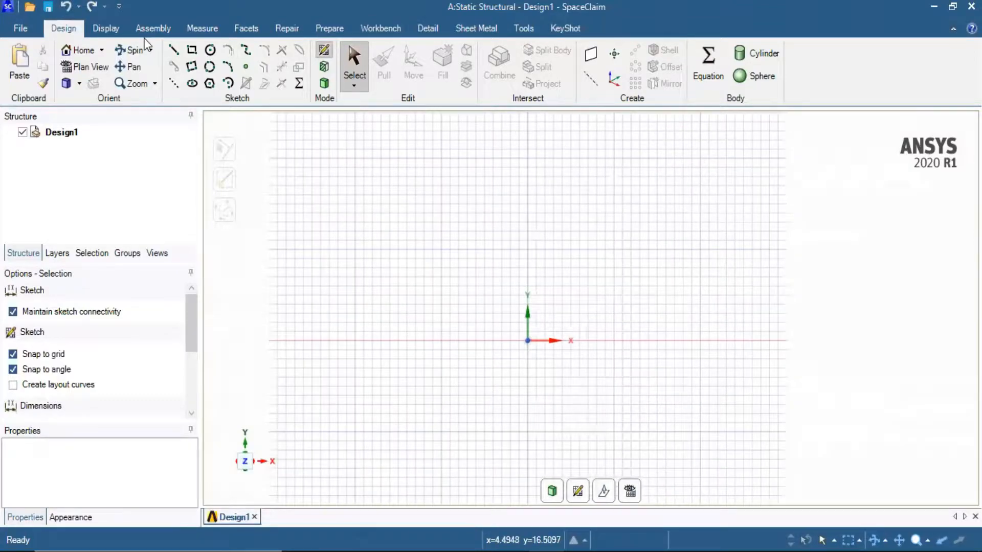
Sketch a horizontal line 2000 mm long from the origin along the positive X axis
click(174, 50)
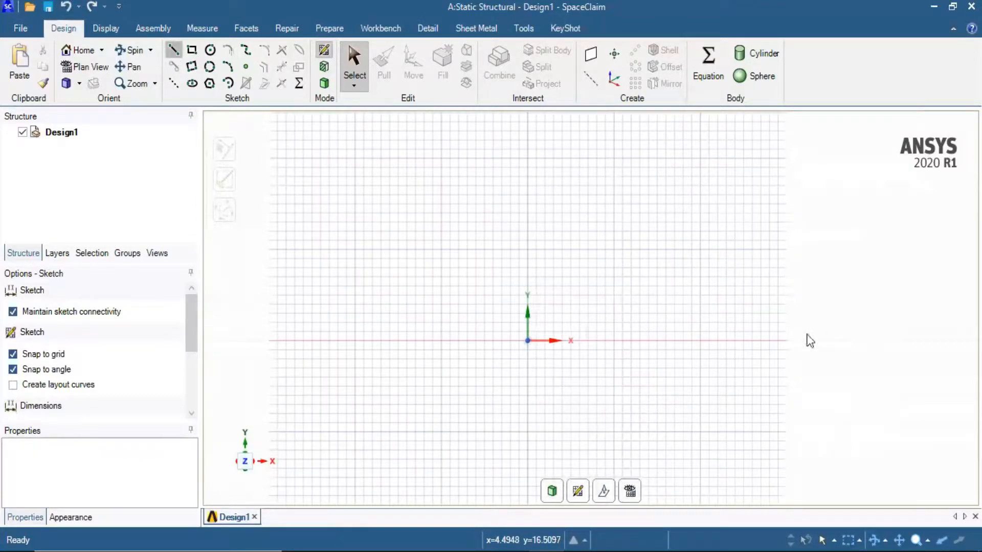
click(527, 341)
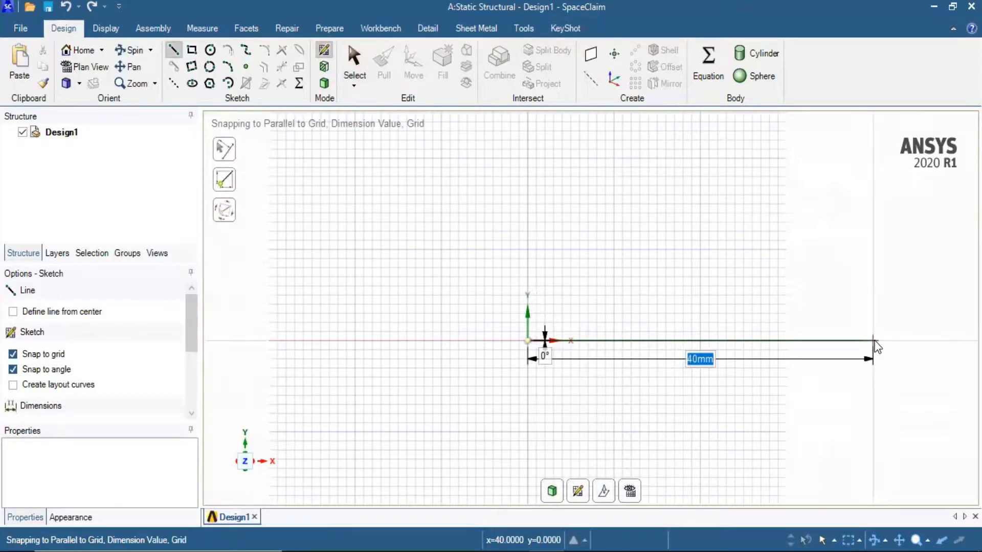
text(2000)
key(BackSpace)
key(BackSpace)
key(BackSpace)
key(BackSpace)
text(2000)
key(Return)
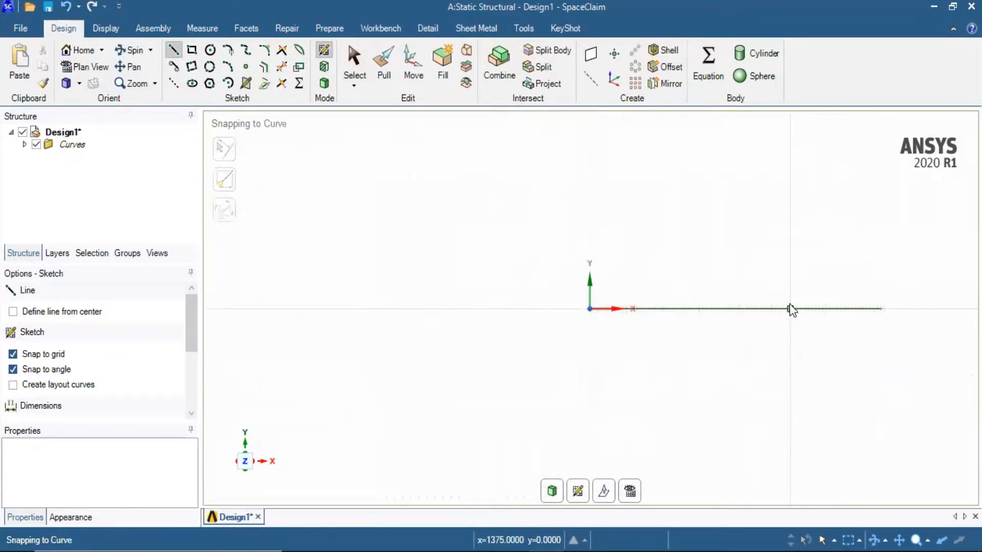
scroll(855, 296, up, 2)
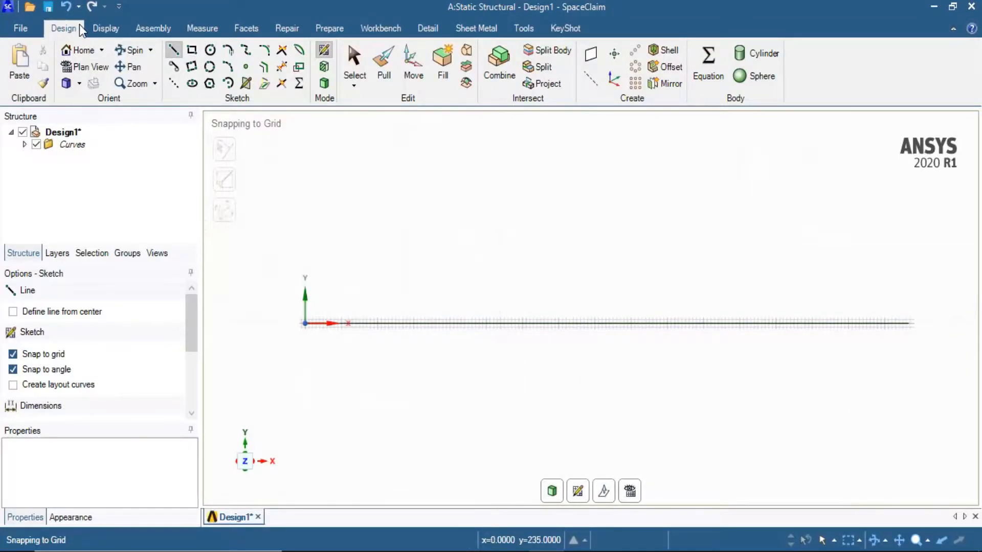
Add an I-section beam profile to the design from the new profile library
click(338, 31)
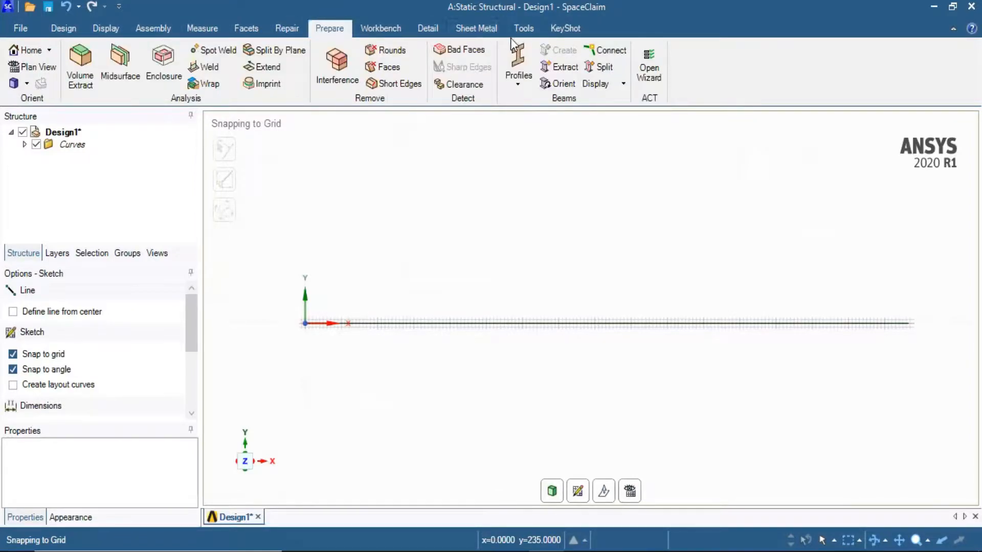
click(527, 79)
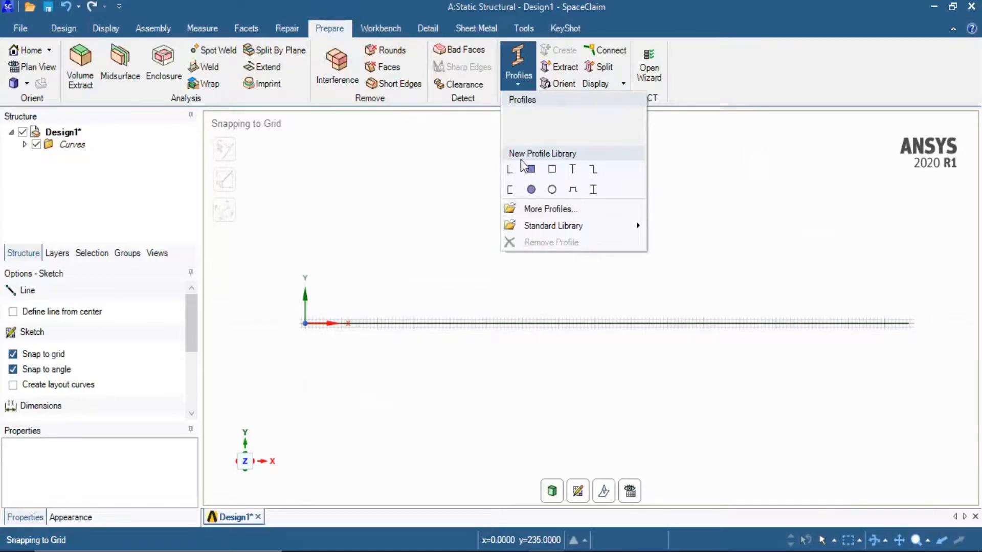
click(593, 190)
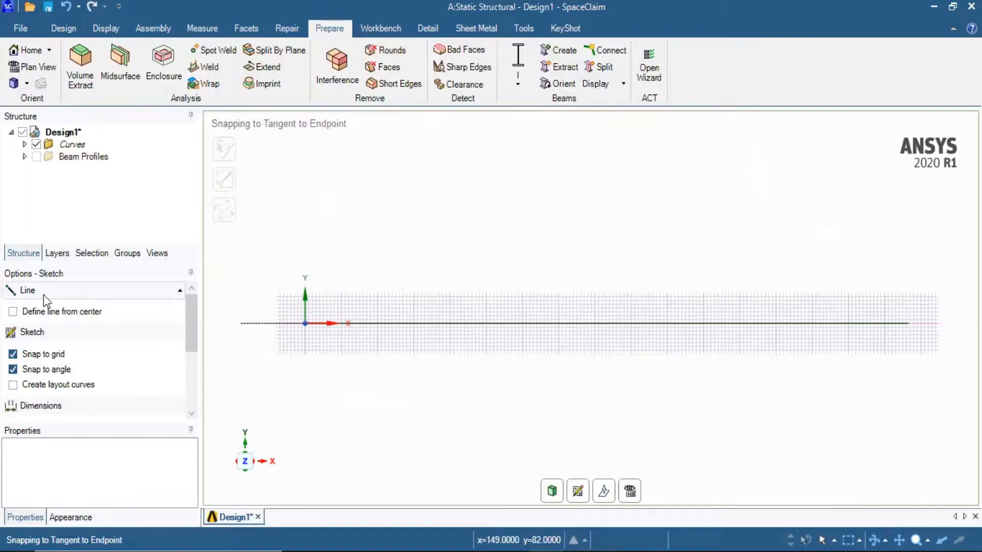
Open the I-section beam profile for editing and expose its full list of driving dimensions
click(26, 158)
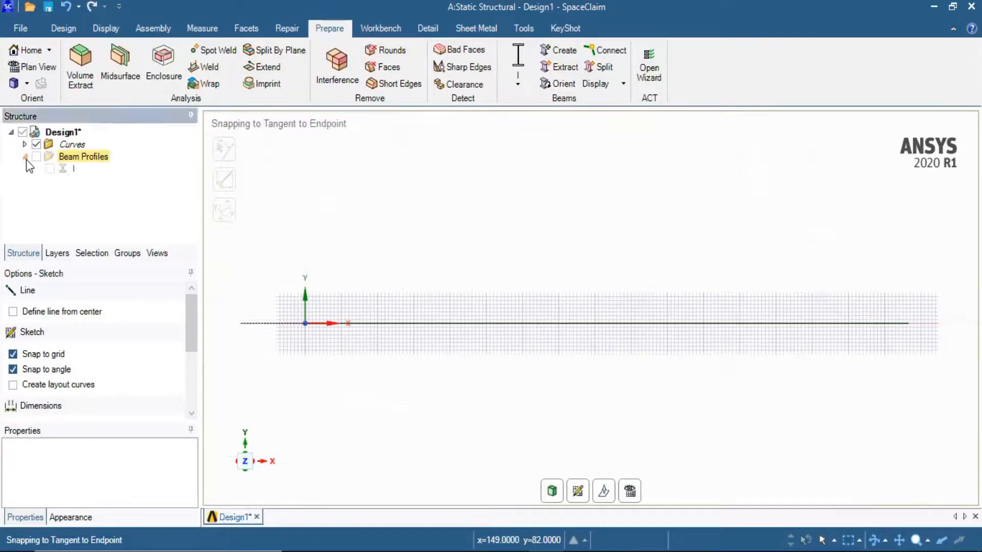
right_click(73, 167)
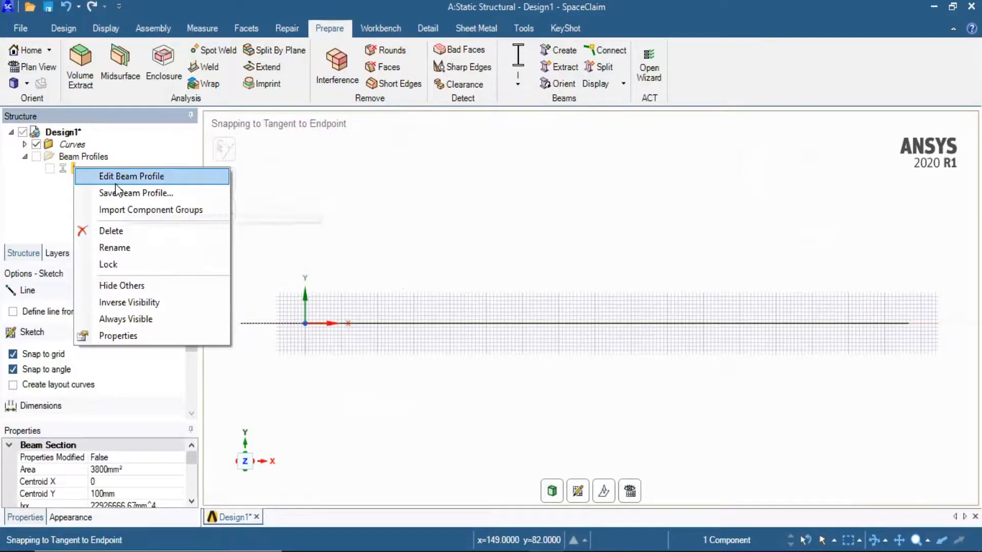
click(115, 183)
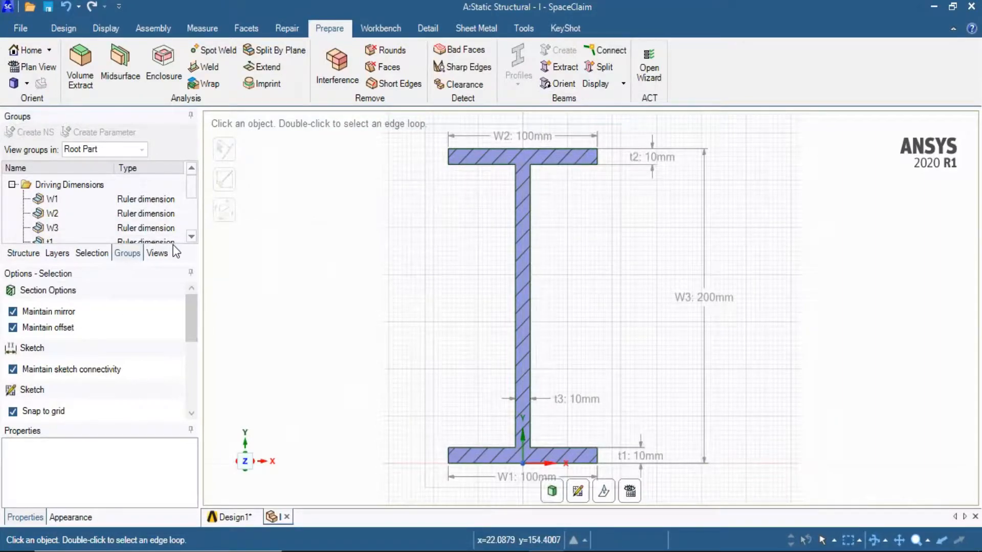
drag(177, 263, 178, 322)
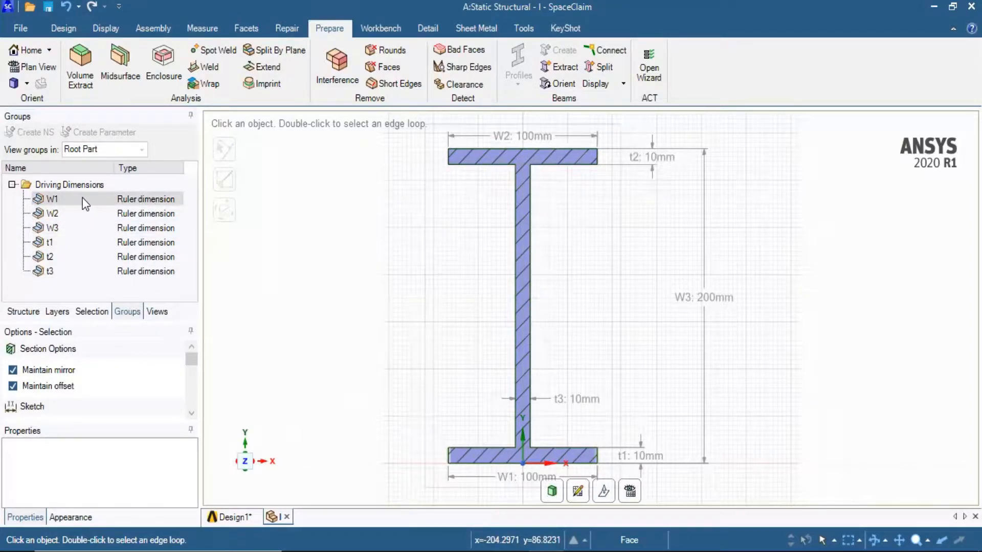
Set the I-section's flange widths W1 and W2 to 110 mm each
key(p)
click(85, 204)
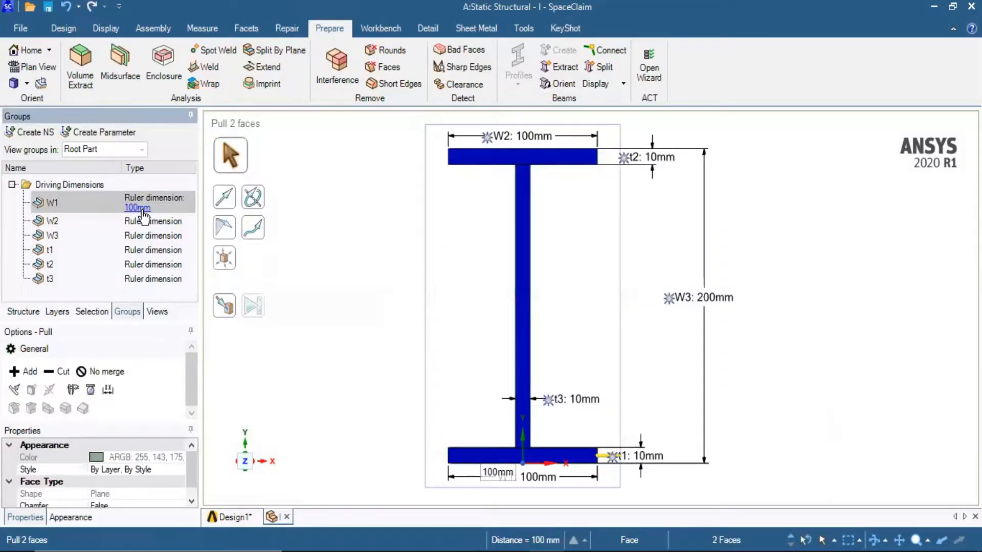
click(143, 211)
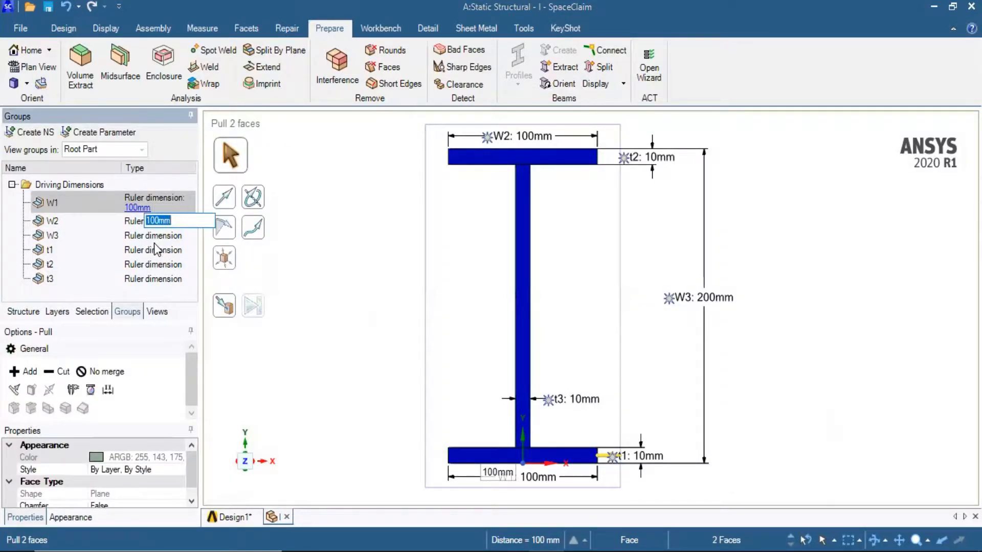
text(110)
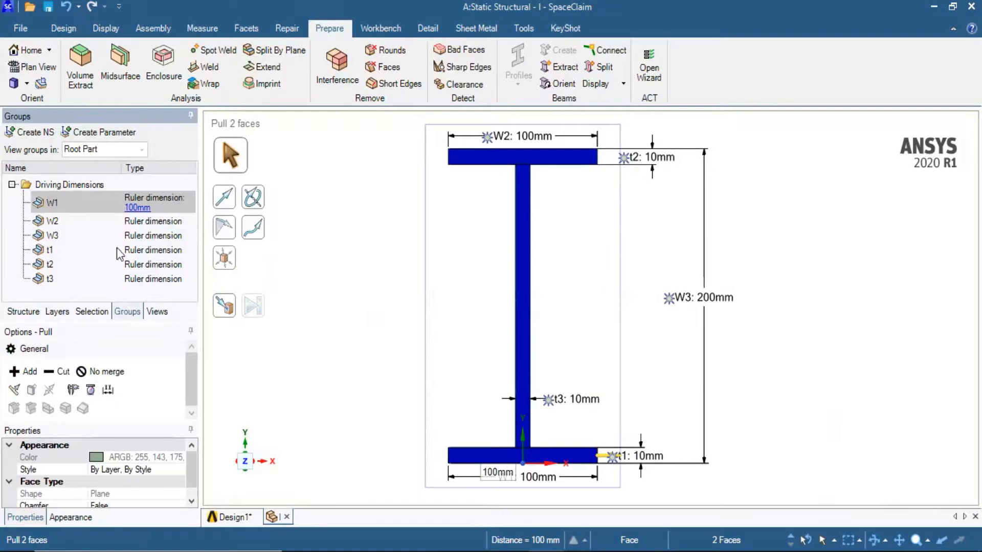
click(136, 219)
click(138, 223)
text(110)
key(Return)
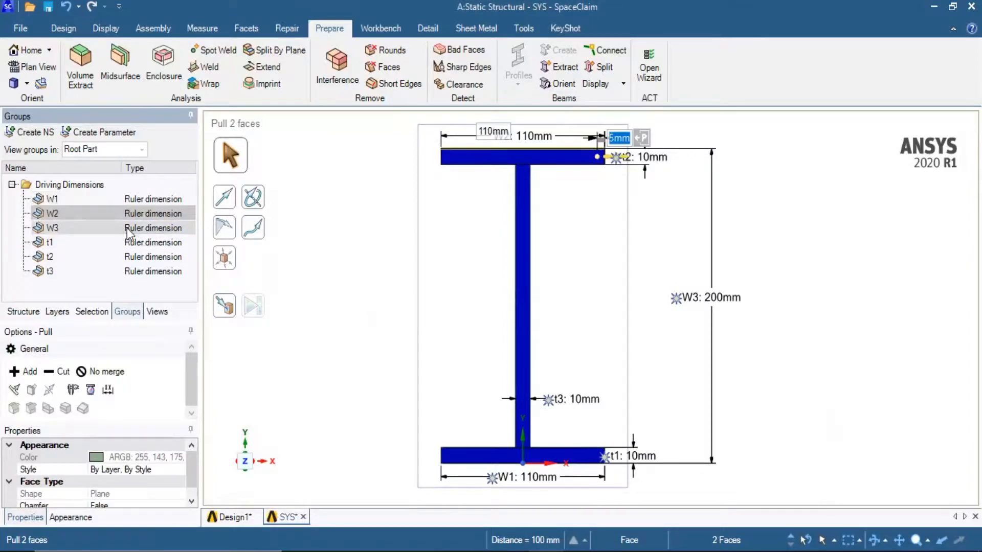
Set the I-section's overall height W3 to 170 mm and close the beam profile editor
click(139, 229)
click(138, 237)
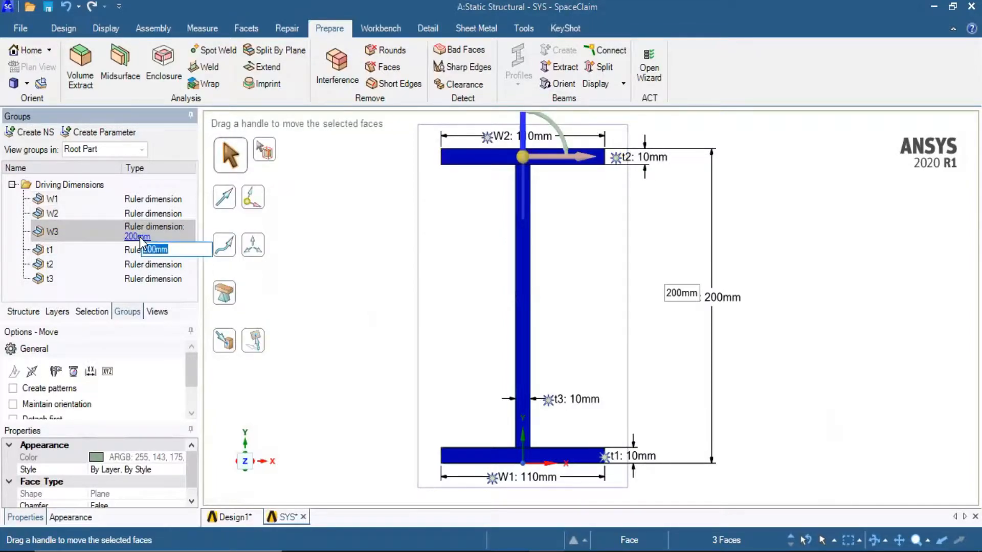
text(170)
key(Return)
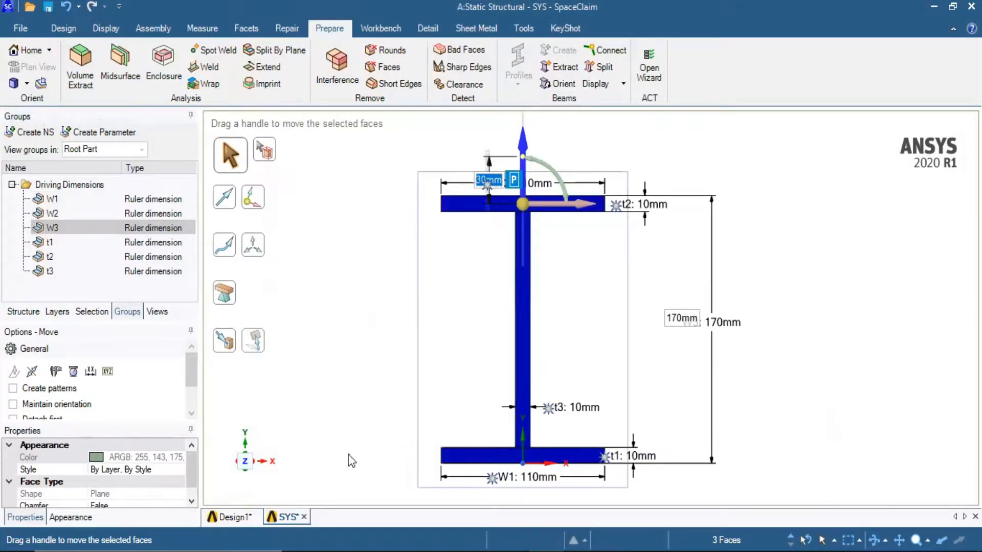
click(303, 516)
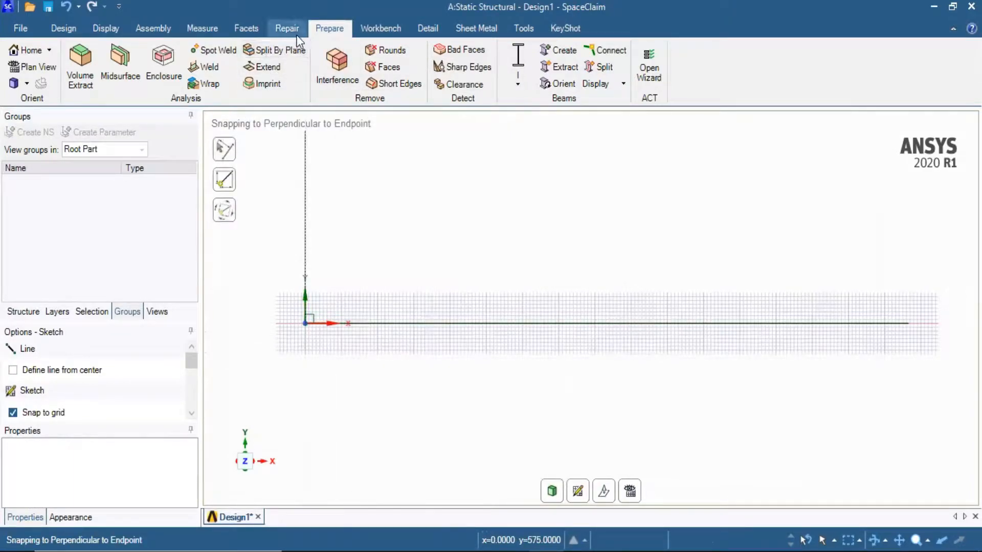
Create a beam along the sketched line and display it as a solid beam in 3D mode
click(555, 51)
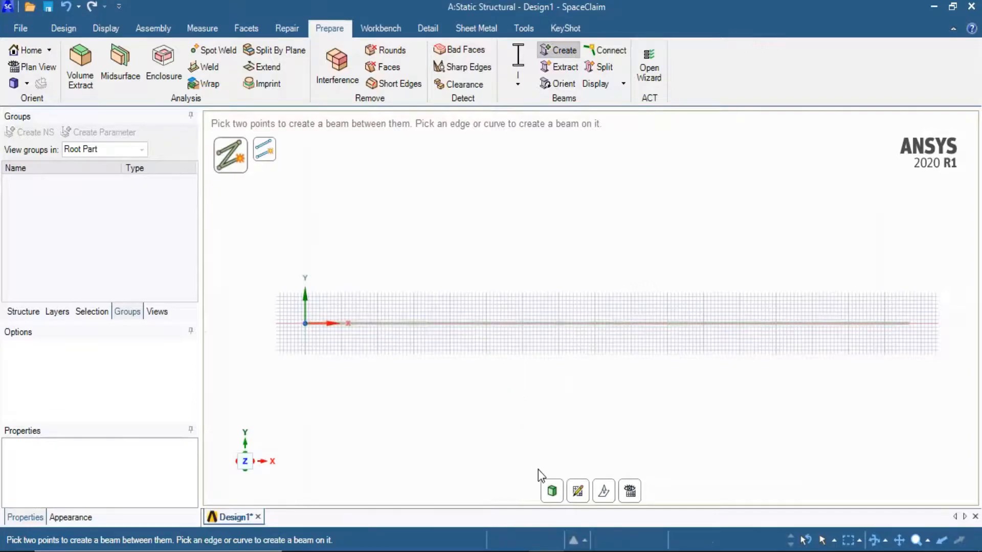
click(552, 490)
click(618, 85)
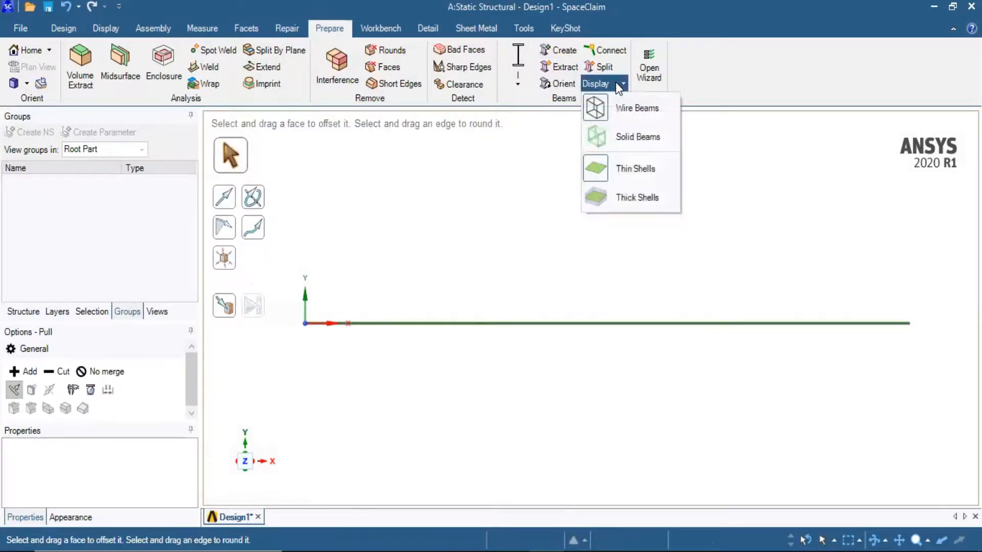
click(608, 137)
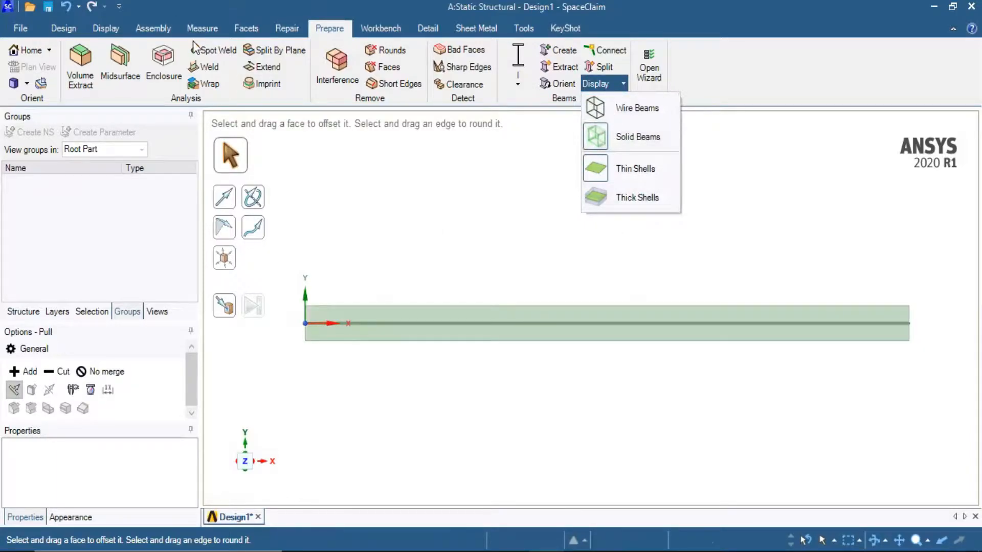
click(64, 28)
click(133, 50)
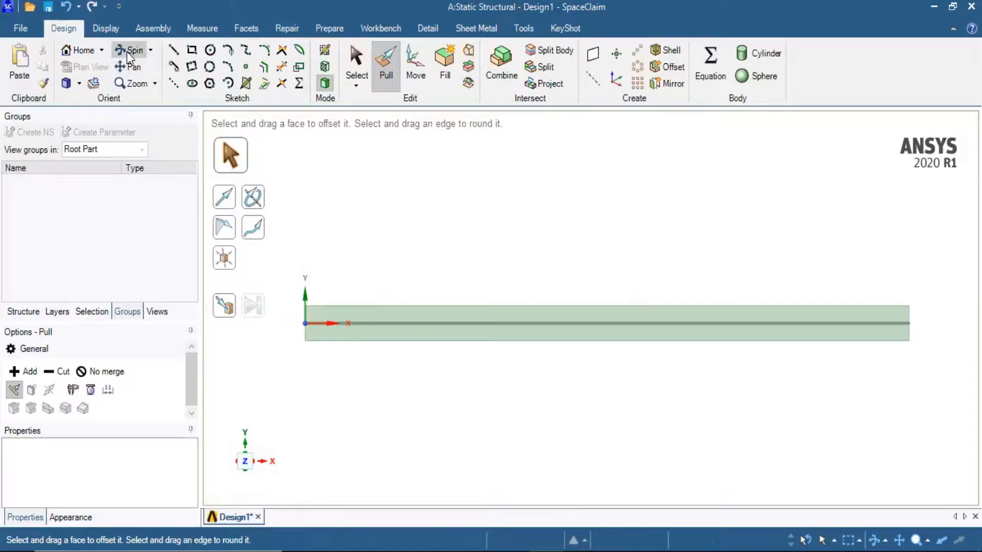
drag(723, 274, 796, 486)
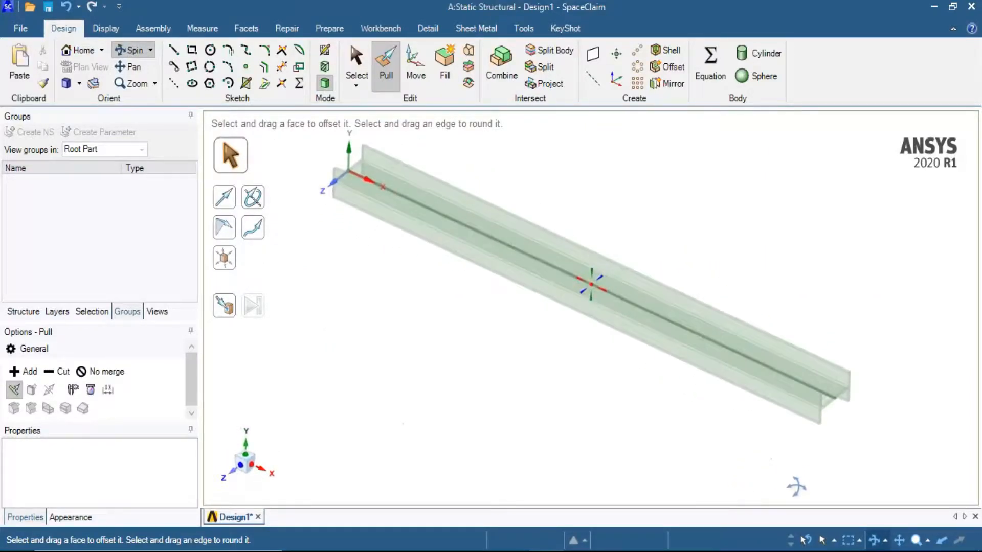
drag(483, 295, 490, 278)
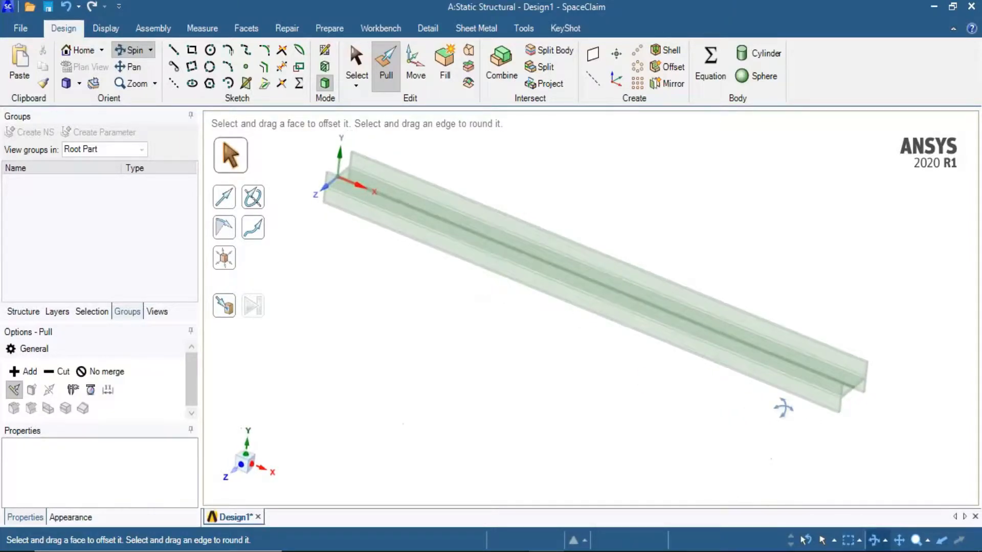
Close SpaceClaim and open the Static Structural system's Model cell for editing in Mechanical
click(971, 6)
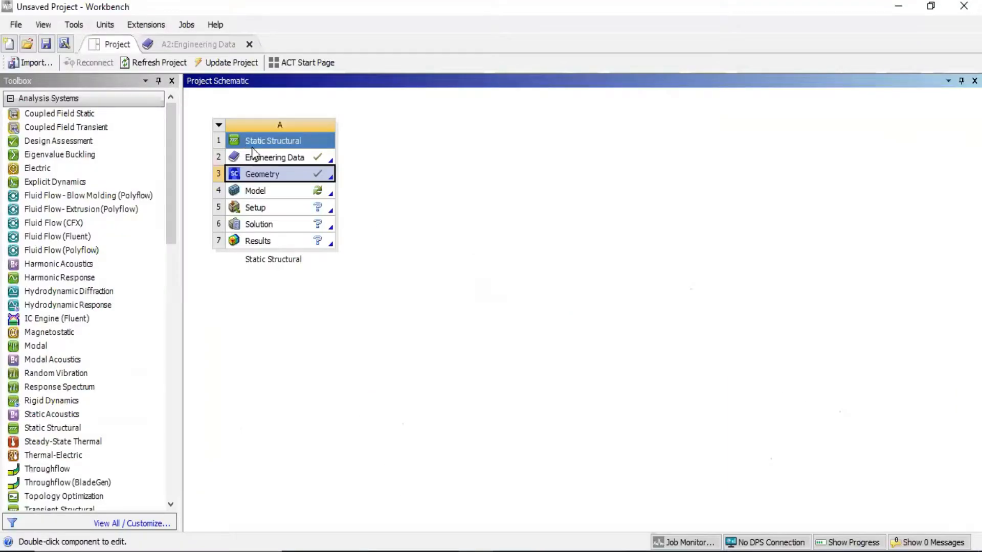
click(275, 192)
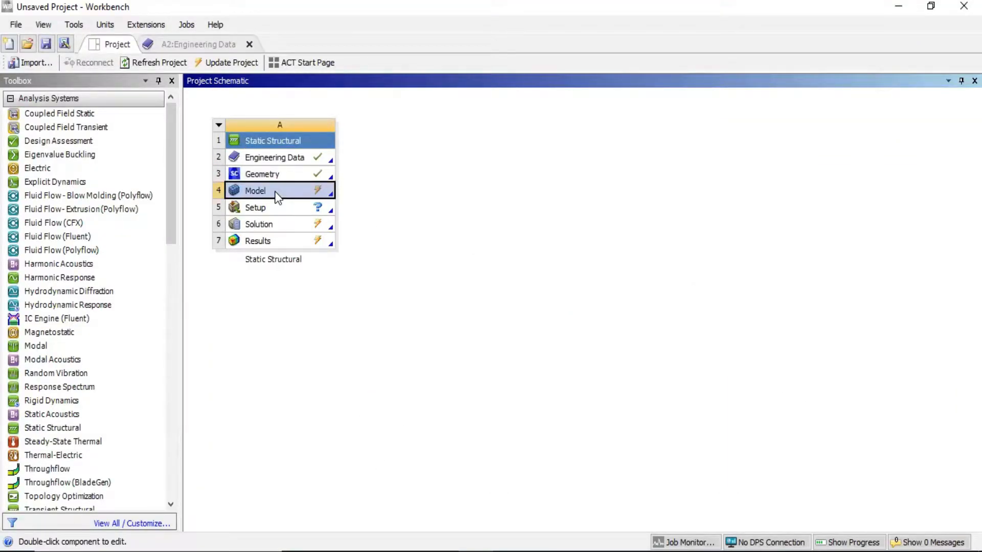
right_click(275, 191)
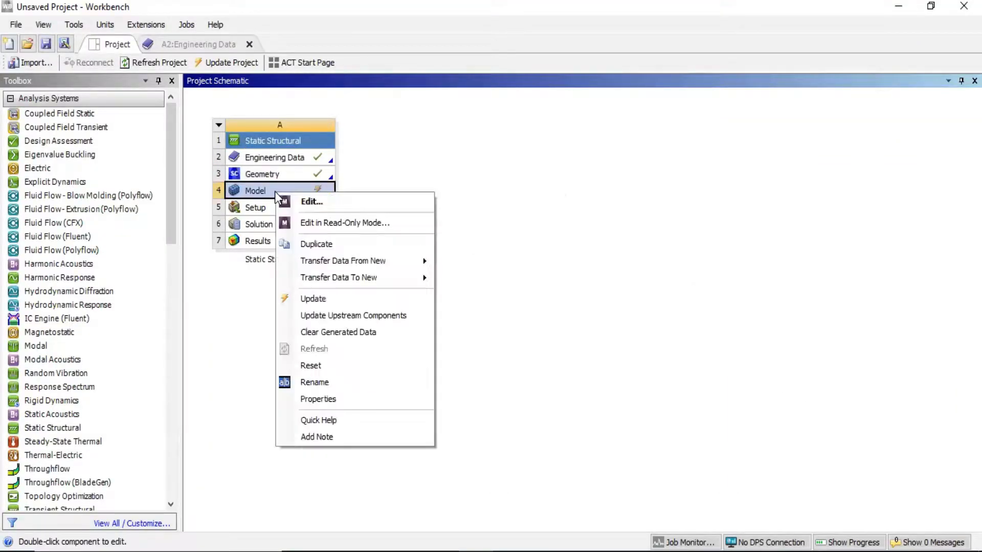
click(312, 203)
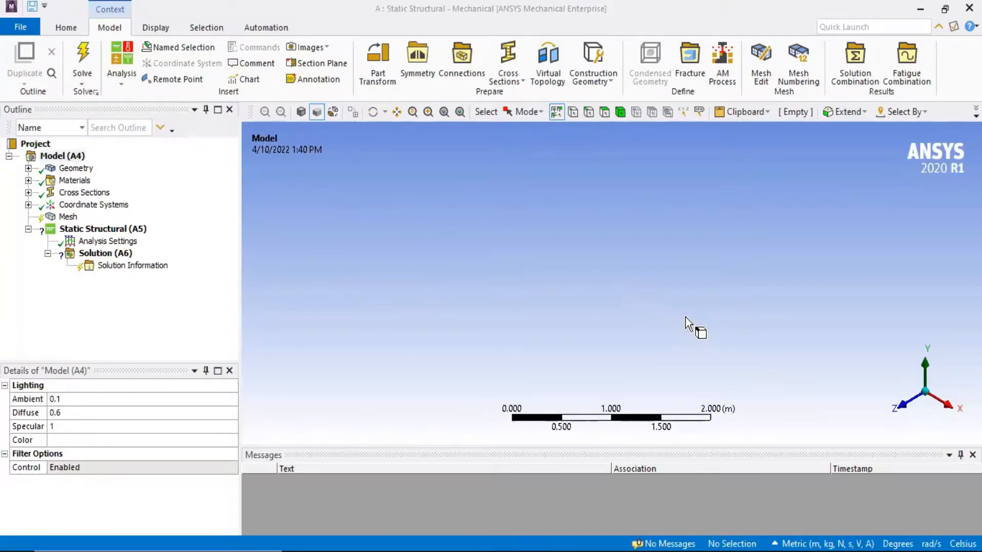
Enlarge the graphics area by shrinking the messages pane and turn on the cross-section display of the beam
drag(639, 449, 647, 531)
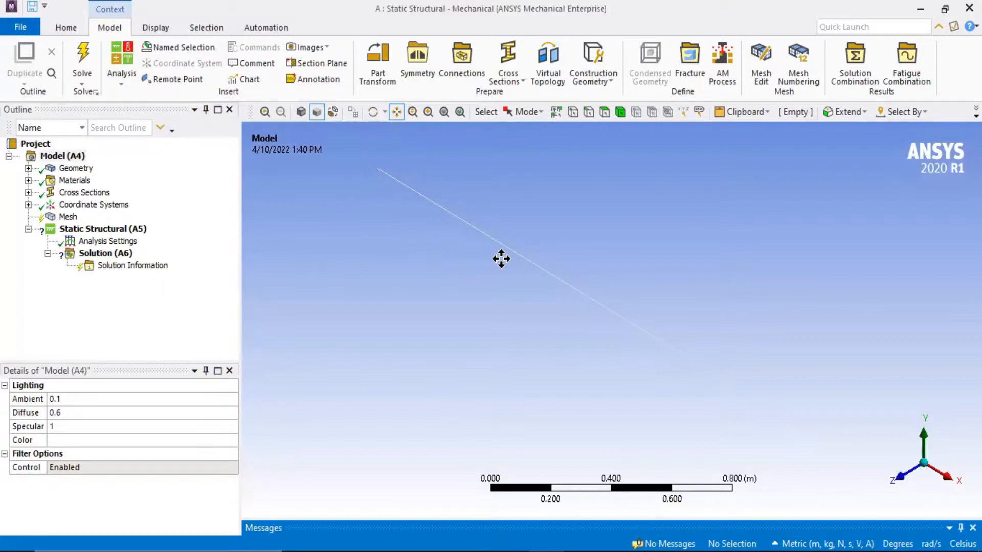
click(161, 29)
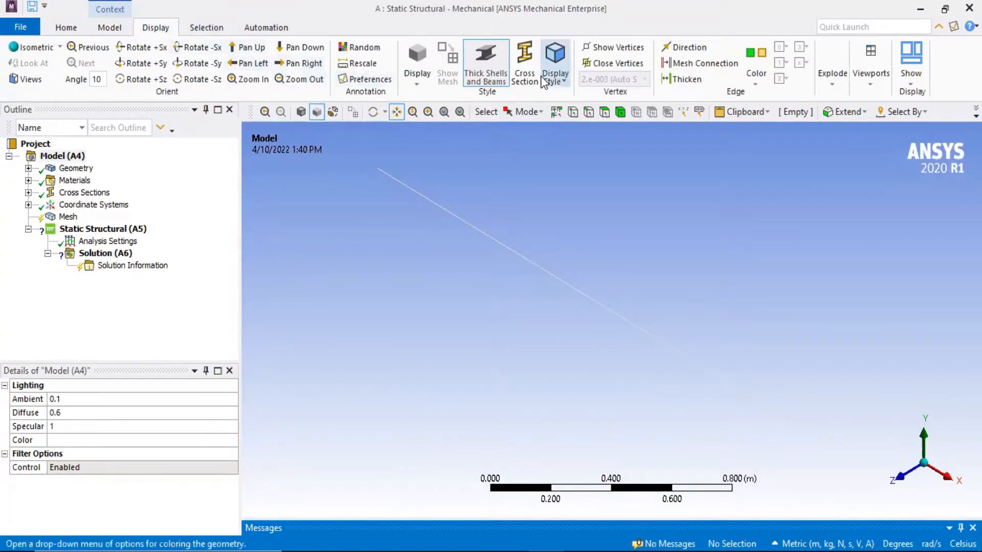
click(517, 72)
click(373, 111)
drag(440, 149, 390, 215)
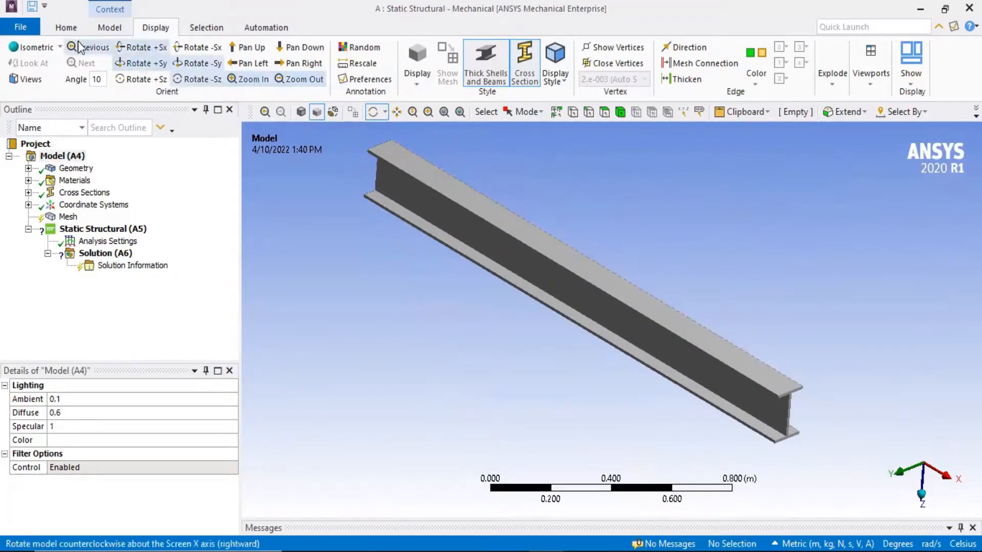
Assign the Aluminum material to the beam body in the geometry
click(108, 28)
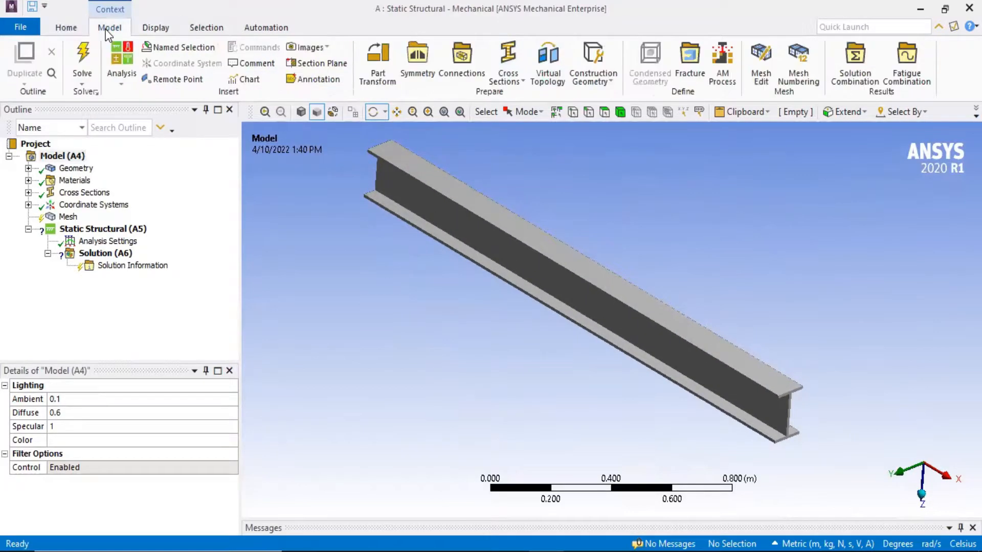
click(28, 168)
click(87, 181)
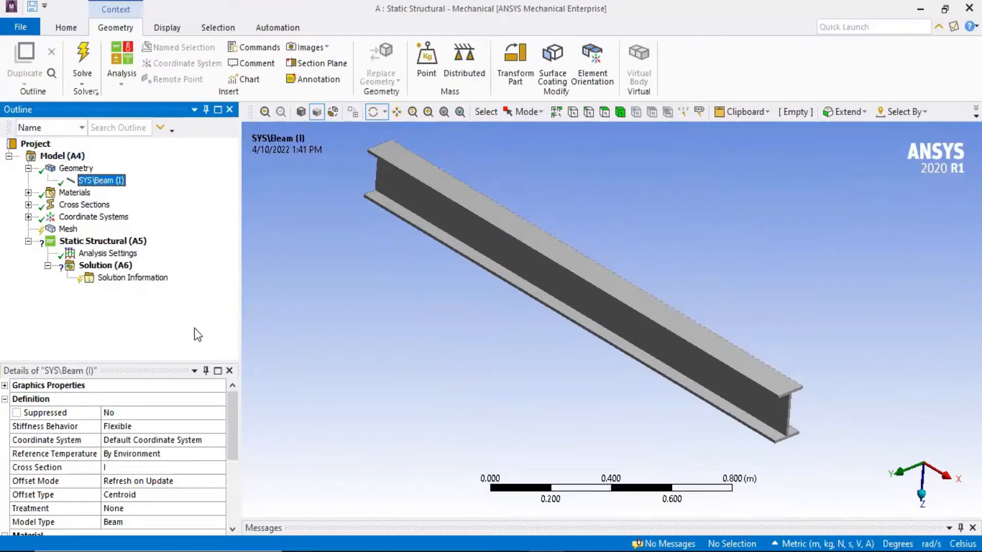
scroll(164, 472, down, 1)
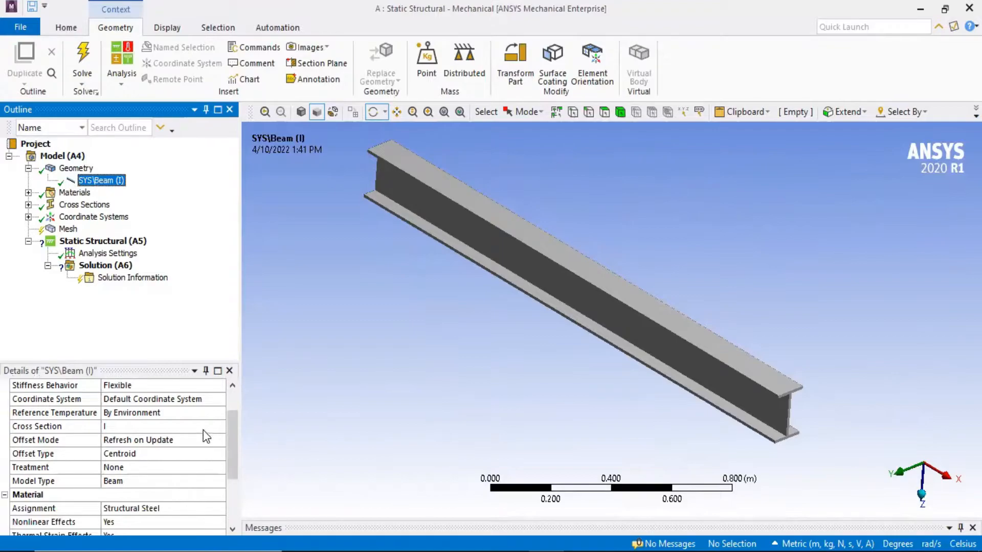
click(225, 513)
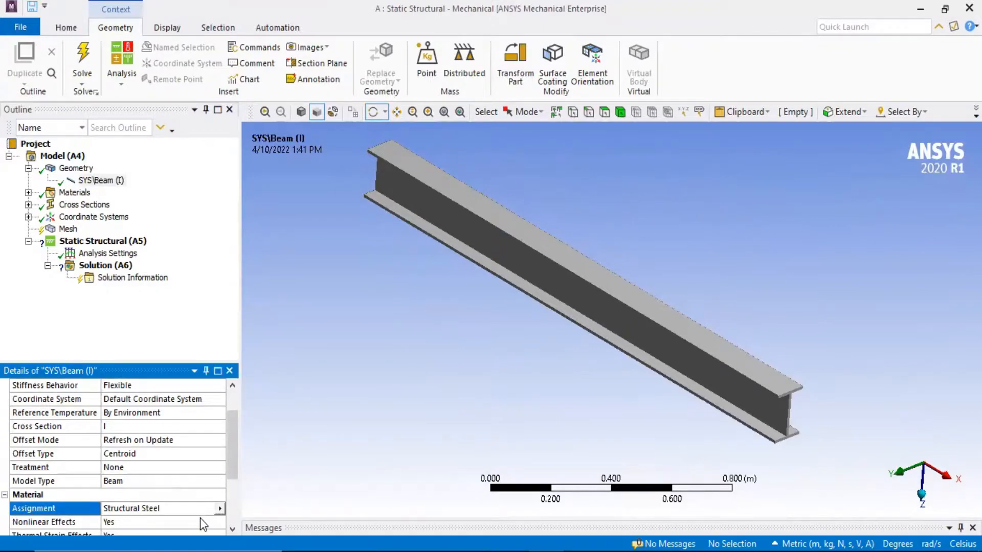
click(220, 508)
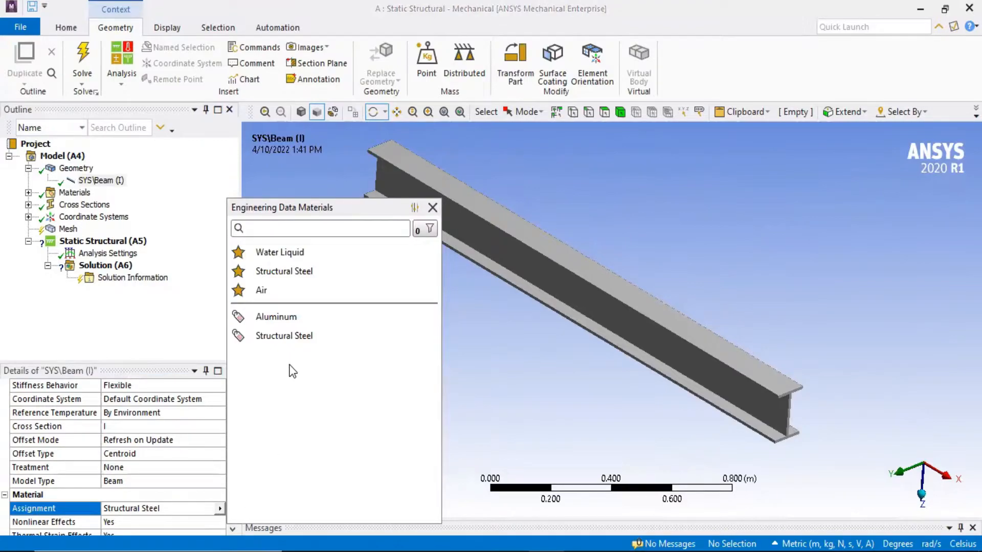
click(282, 320)
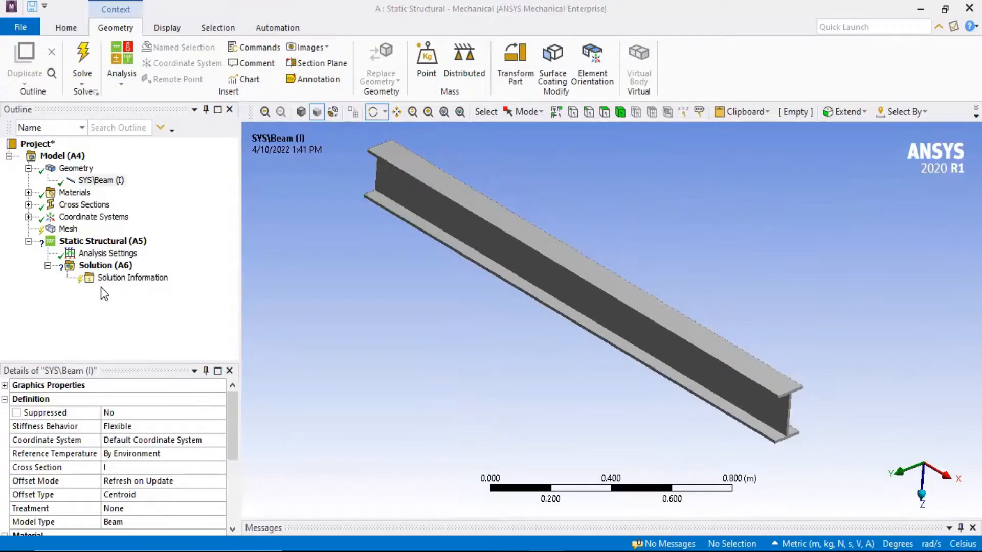
Review the beam body's Model Type options and make sure Beam is selected
scroll(155, 491, down, 2)
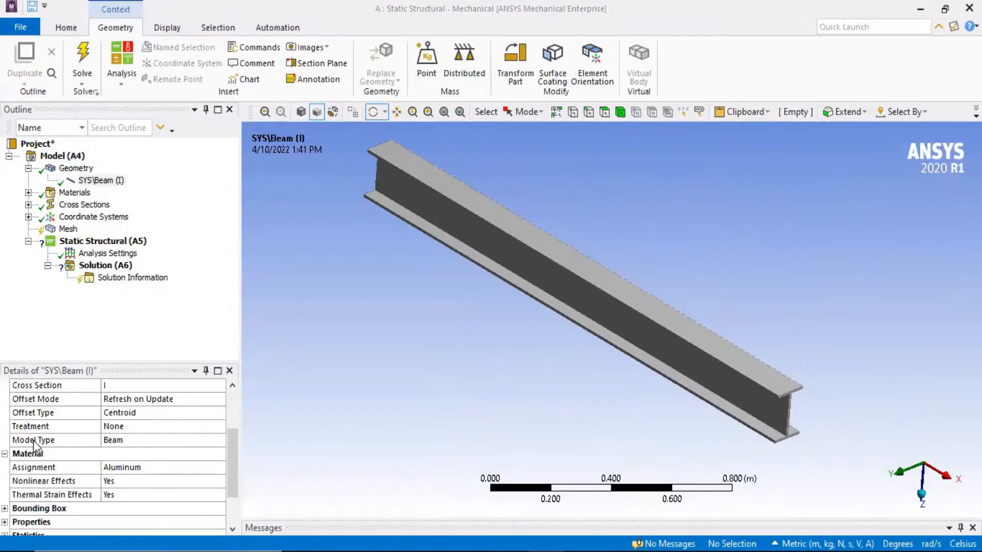
double_click(222, 440)
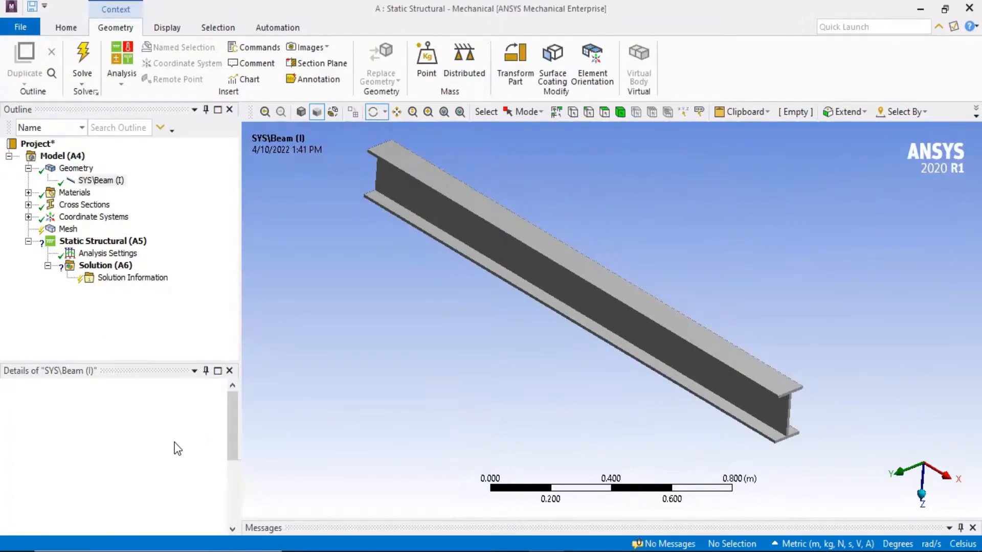
scroll(195, 505, down, 1)
click(218, 482)
click(175, 494)
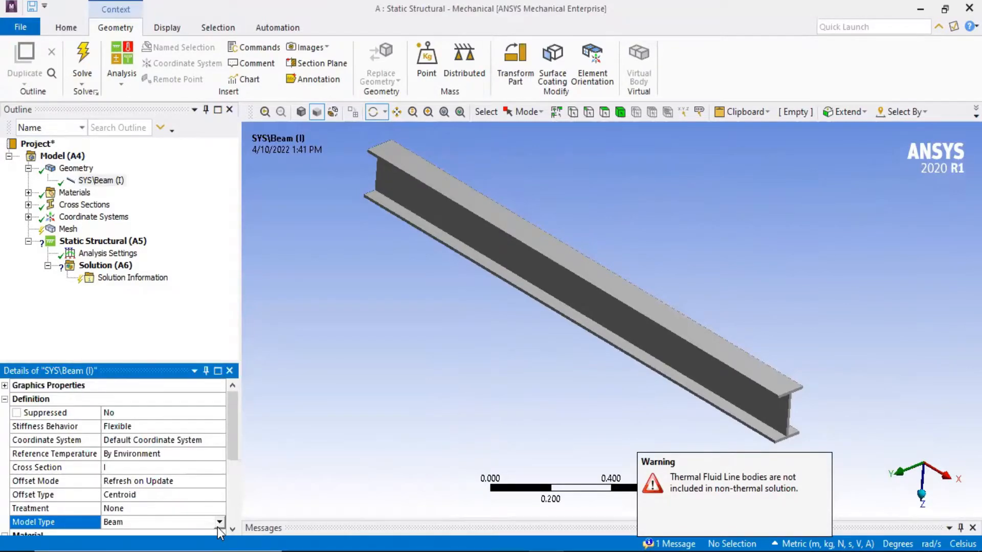
scroll(216, 519, down, 2)
click(219, 440)
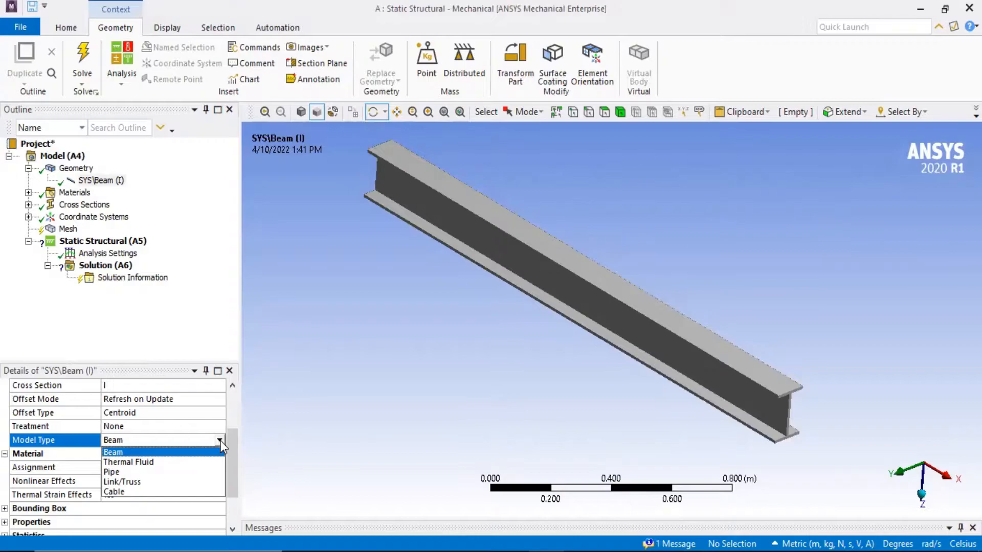
click(307, 384)
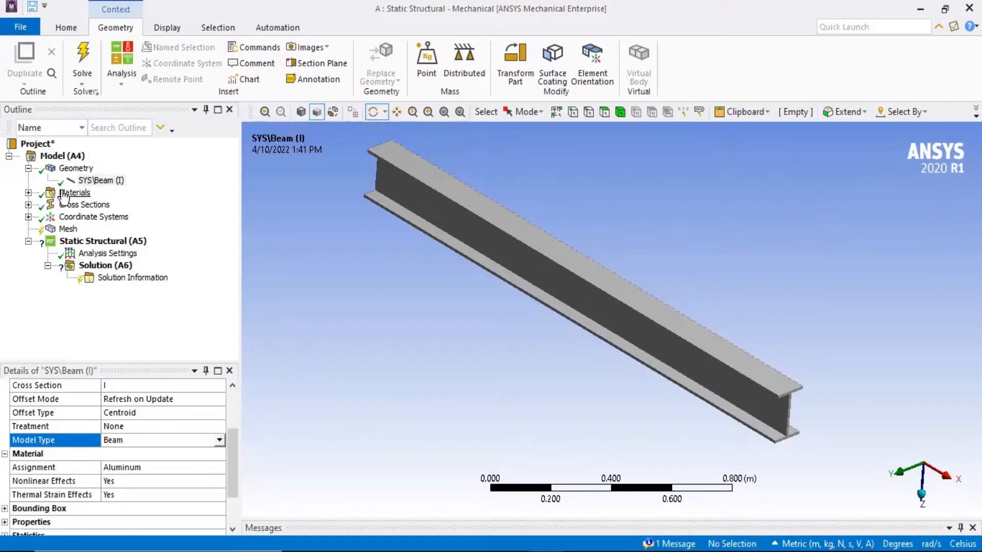
Review the Structural Steel and Aluminum material properties in the model's engineering data
click(28, 192)
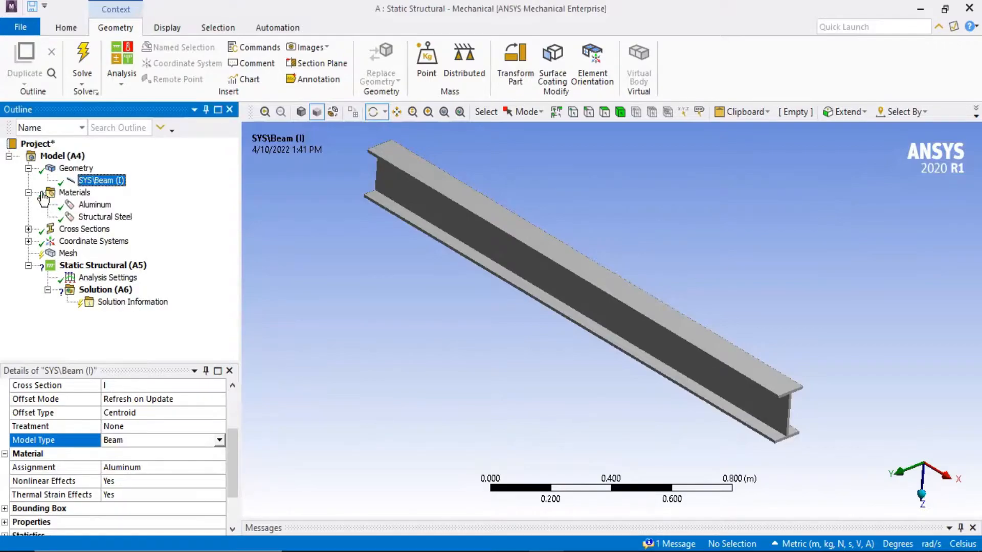
click(60, 194)
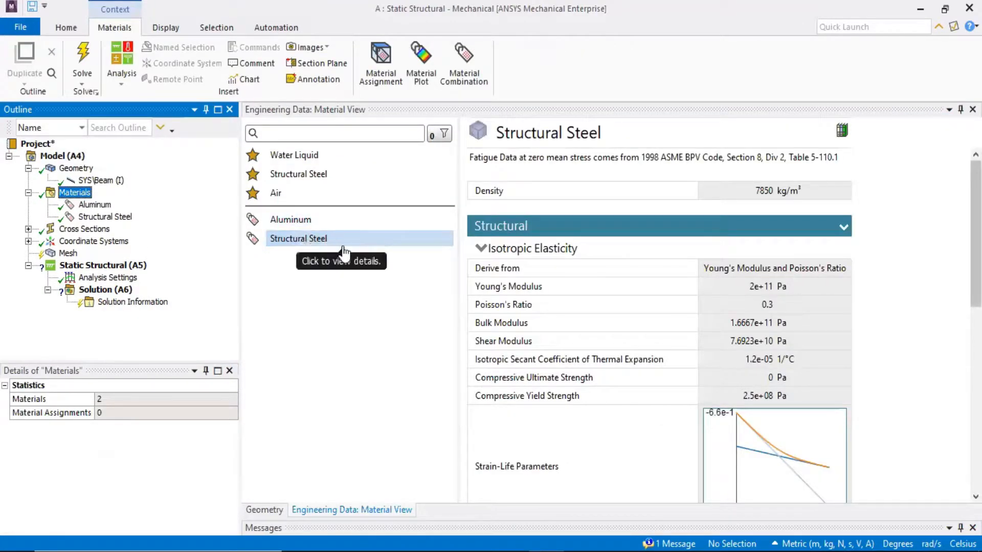
scroll(677, 274, down, 6)
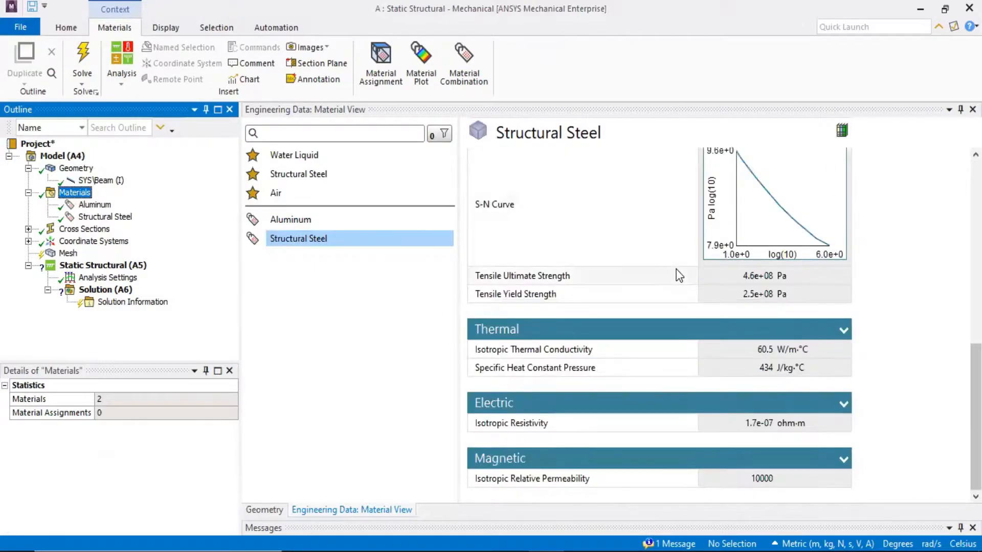
scroll(678, 275, up, 7)
scroll(678, 274, down, 3)
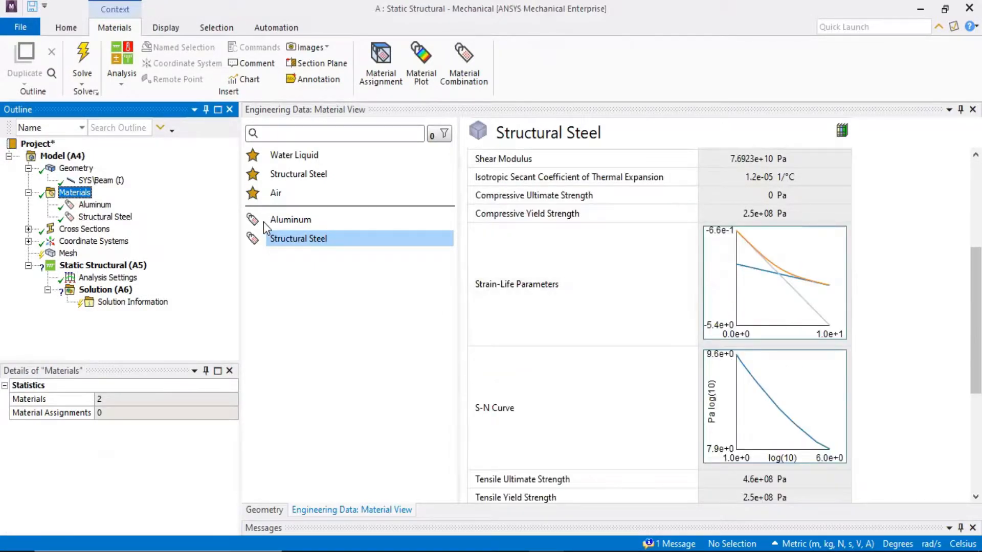
click(287, 220)
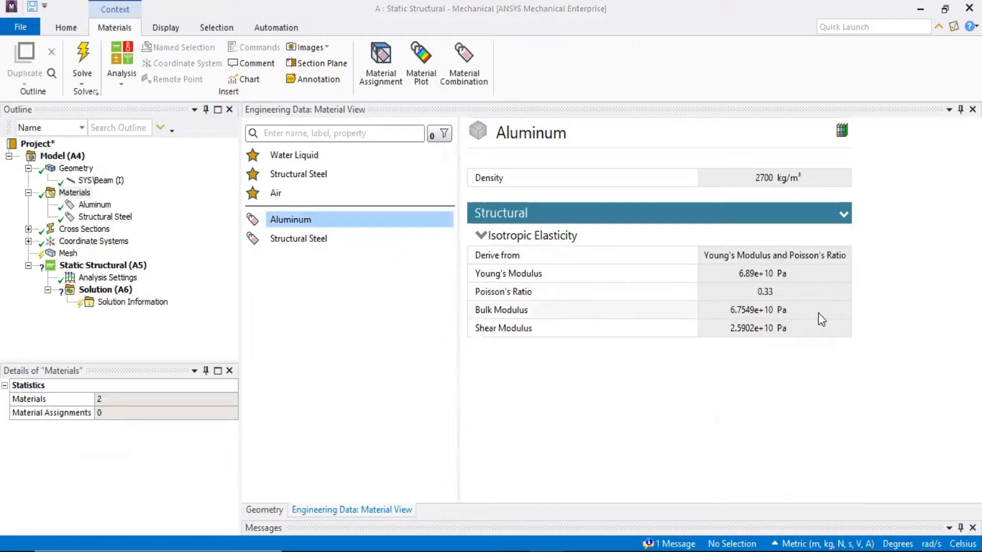
click(27, 193)
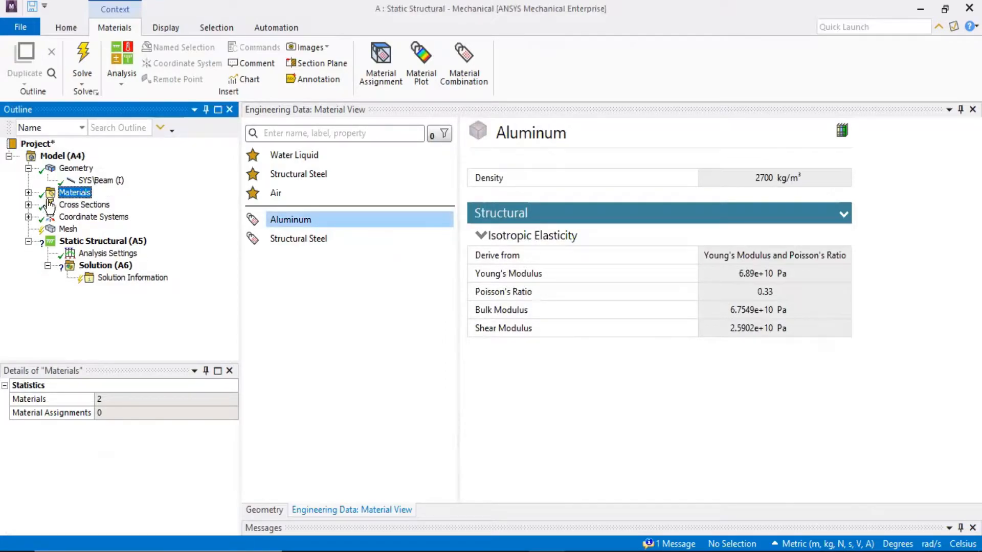
Generate the beam's mesh with the default element size
click(68, 230)
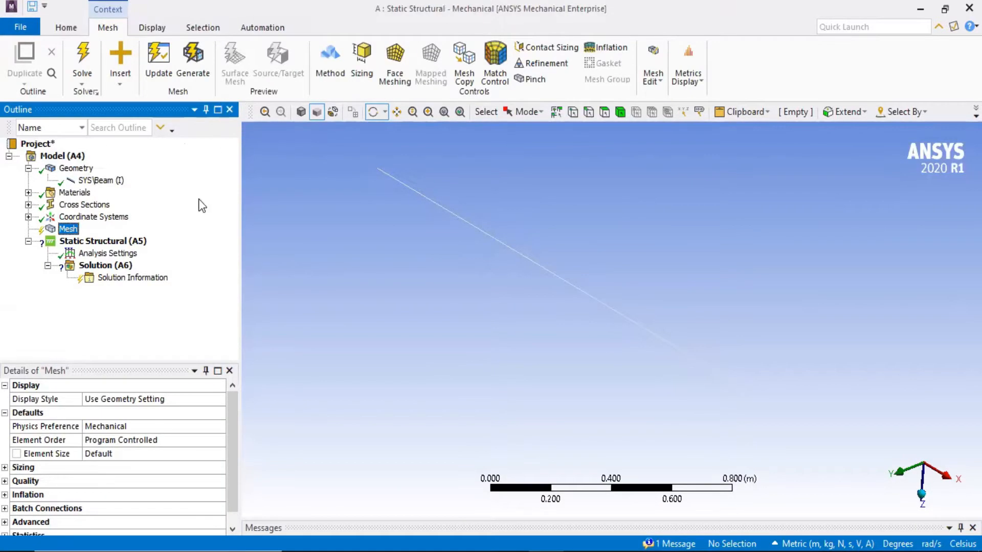
click(163, 67)
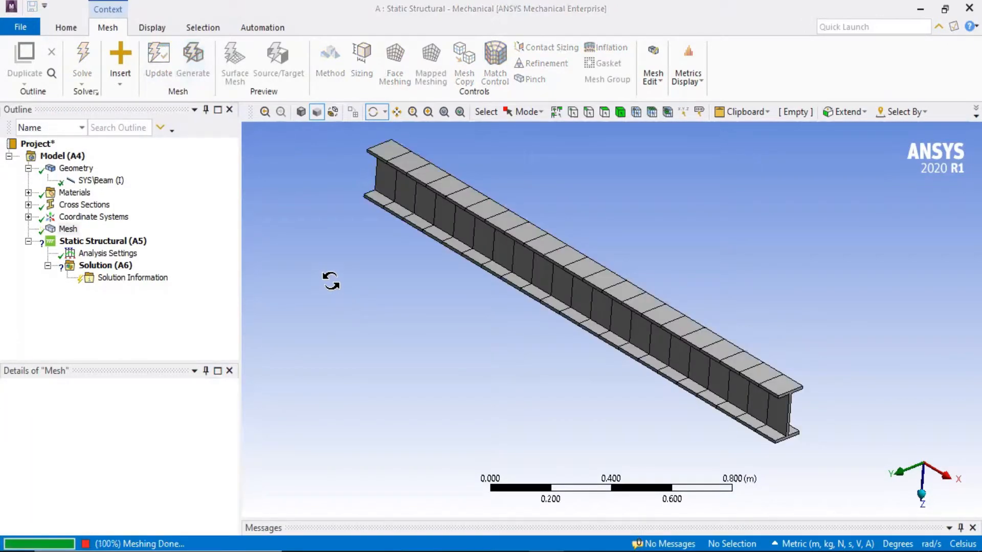
scroll(552, 252, up, 2)
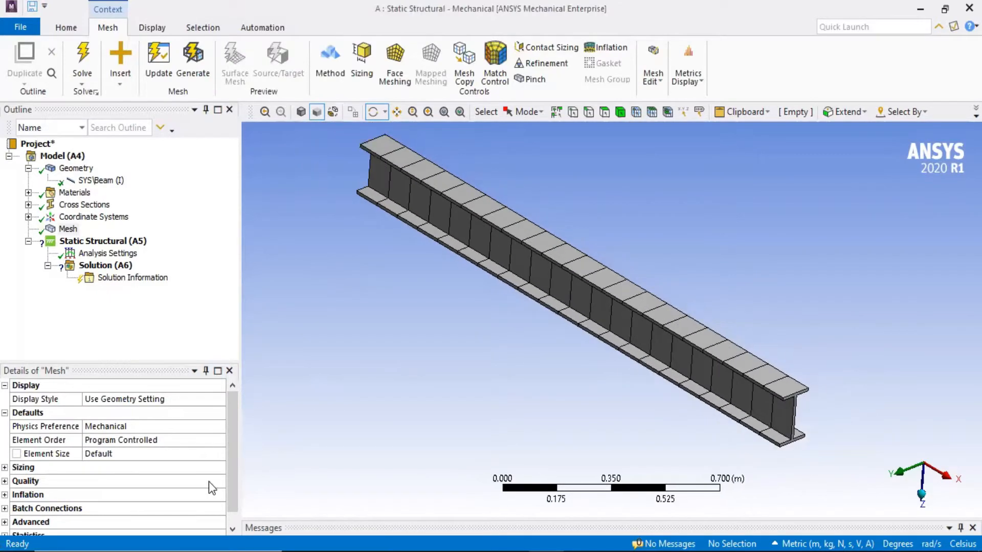
Set the global mesh element size to 0.01 m, update the beam's mesh and inspect the refined elements
click(123, 455)
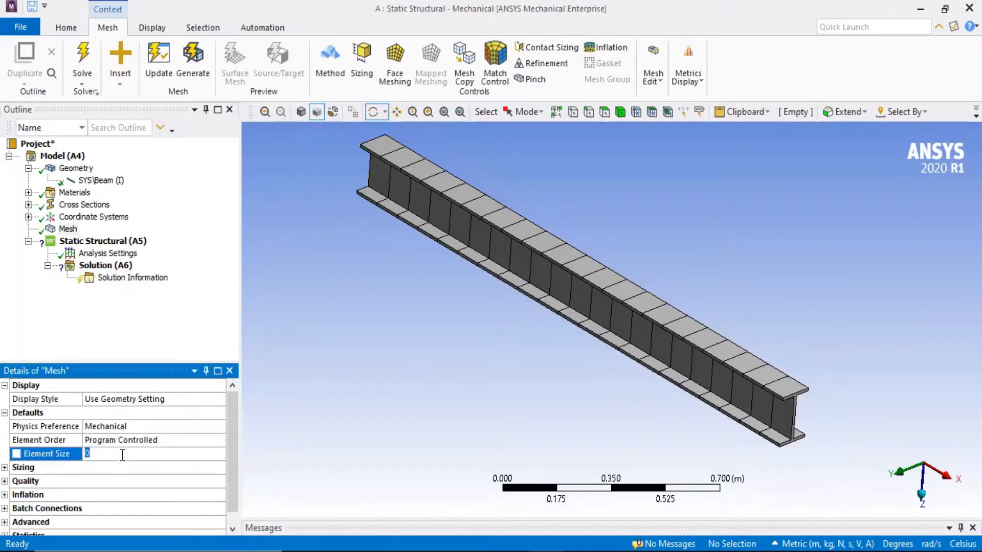
text(0.01)
key(Return)
click(68, 229)
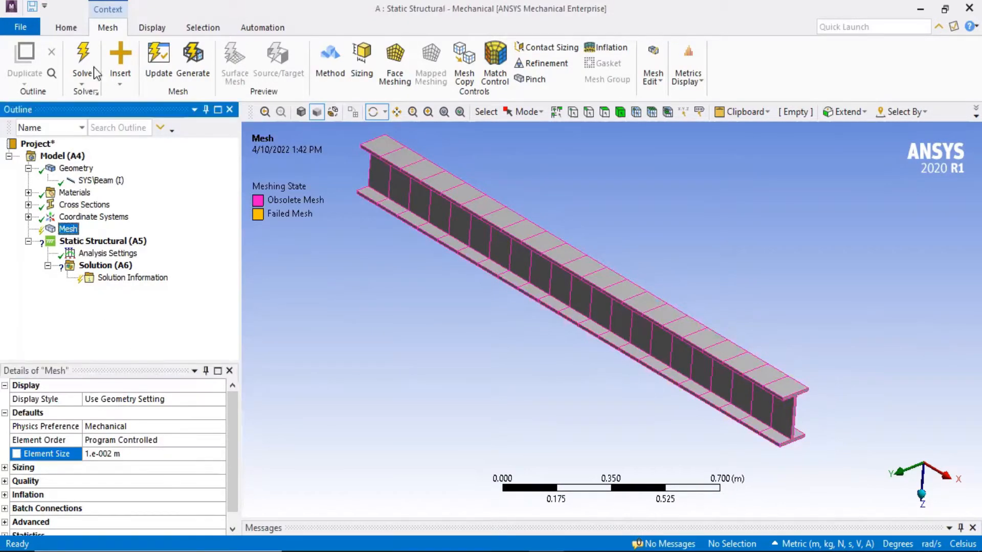
click(159, 54)
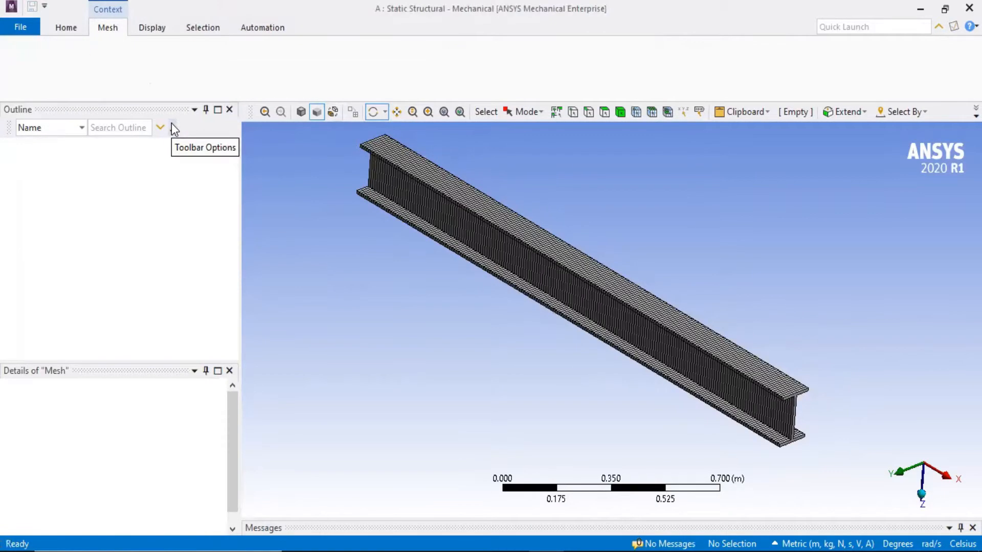
scroll(635, 333, up, 5)
scroll(640, 321, up, 3)
scroll(653, 307, down, 10)
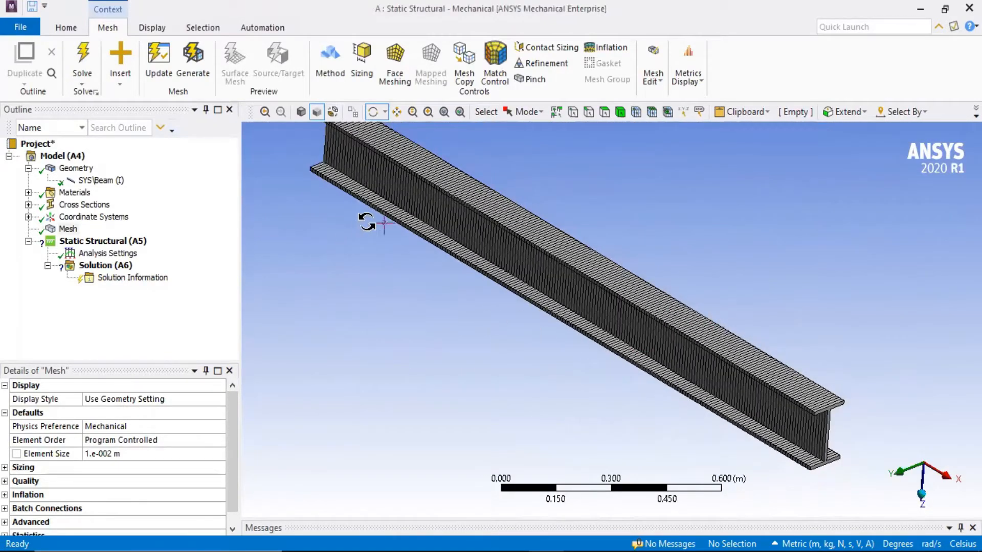
scroll(368, 219, down, 1)
Insert a mesh sizing control scoped to the whole beam body and open its element size for editing
click(67, 230)
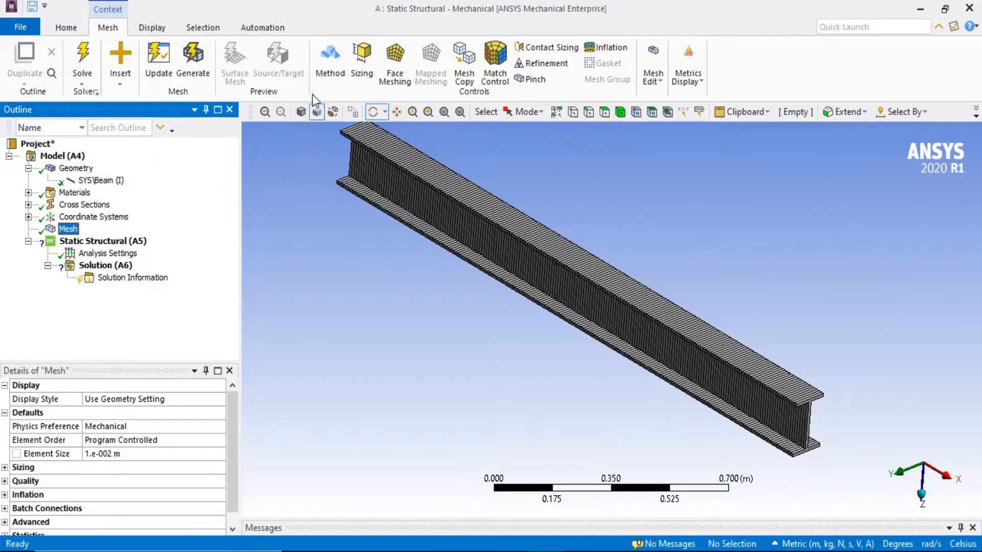
right_click(71, 234)
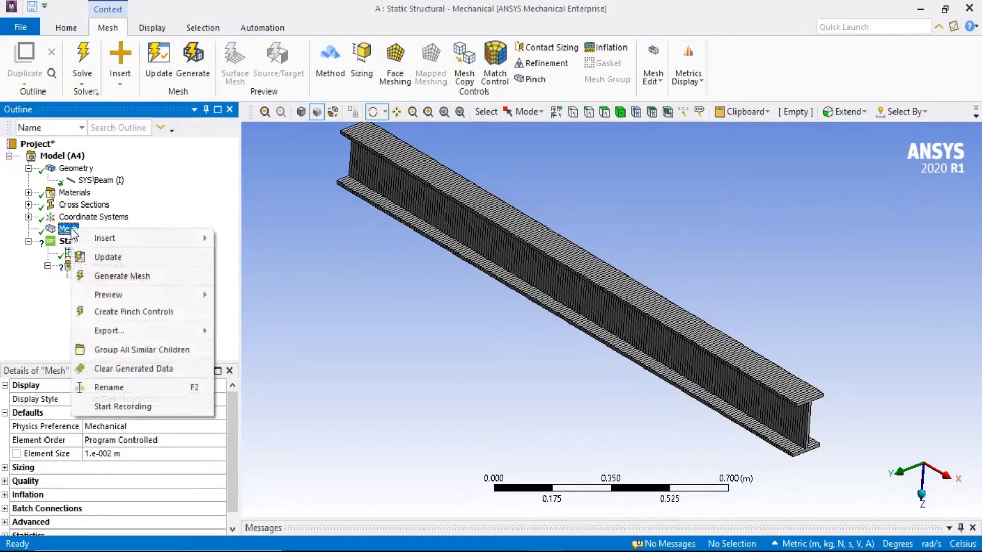
mouse_move(115, 240)
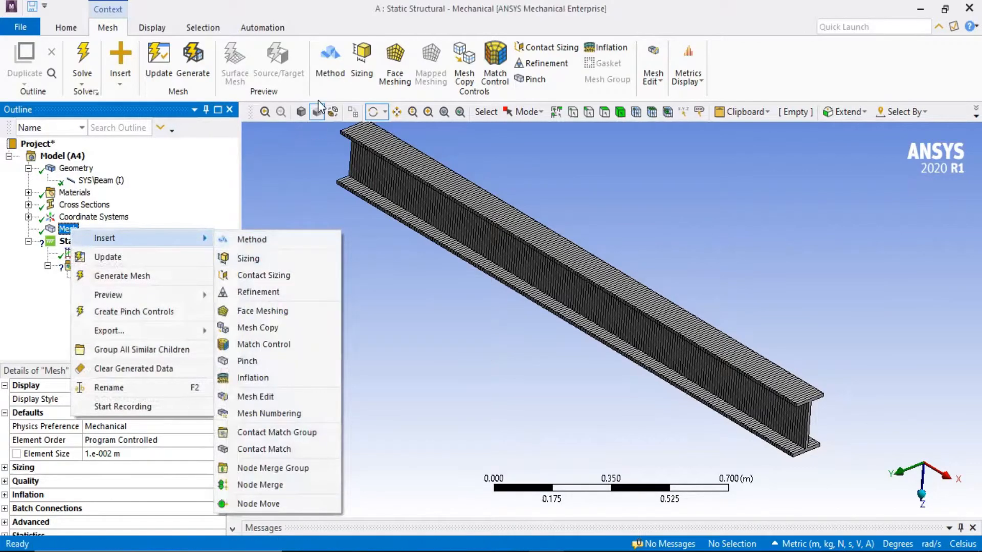
click(247, 259)
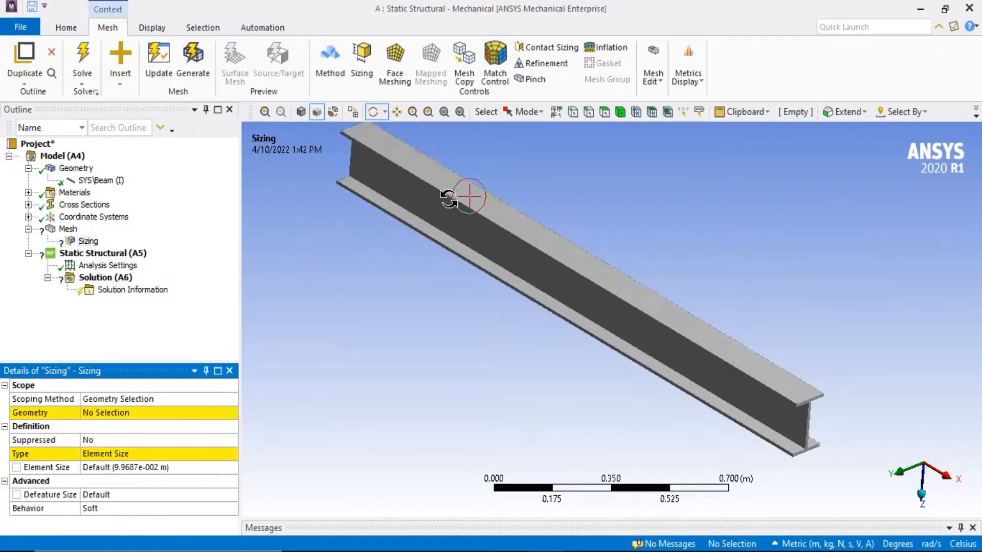
click(617, 114)
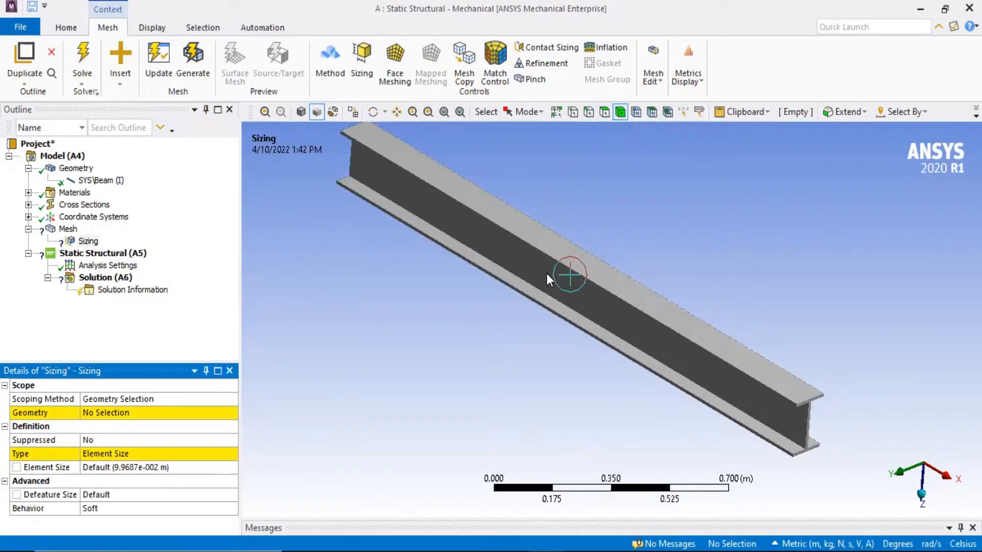
click(547, 272)
click(109, 412)
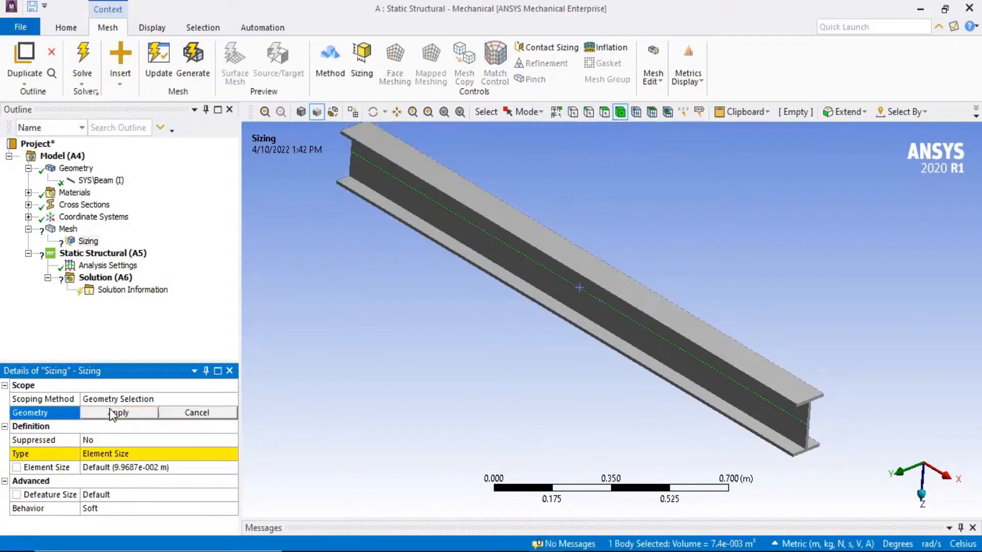
click(143, 413)
click(140, 465)
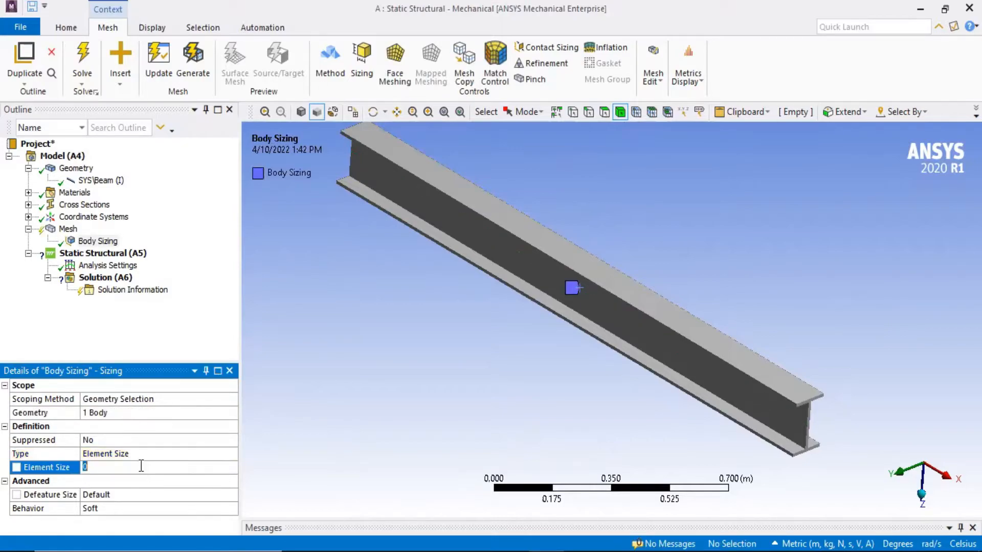
text(.0)
Delete the body sizing control from the mesh
click(104, 241)
click(112, 243)
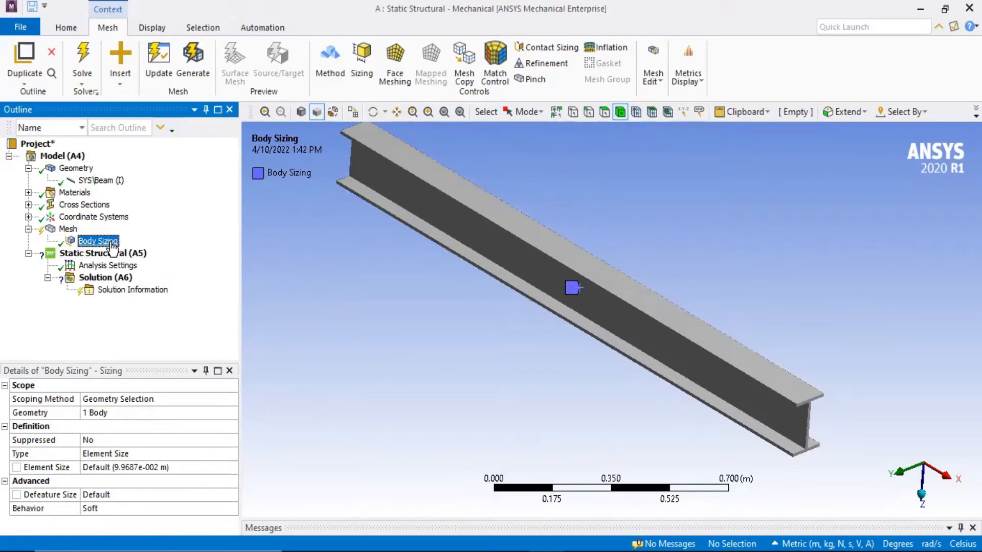
key(Delete)
key(Return)
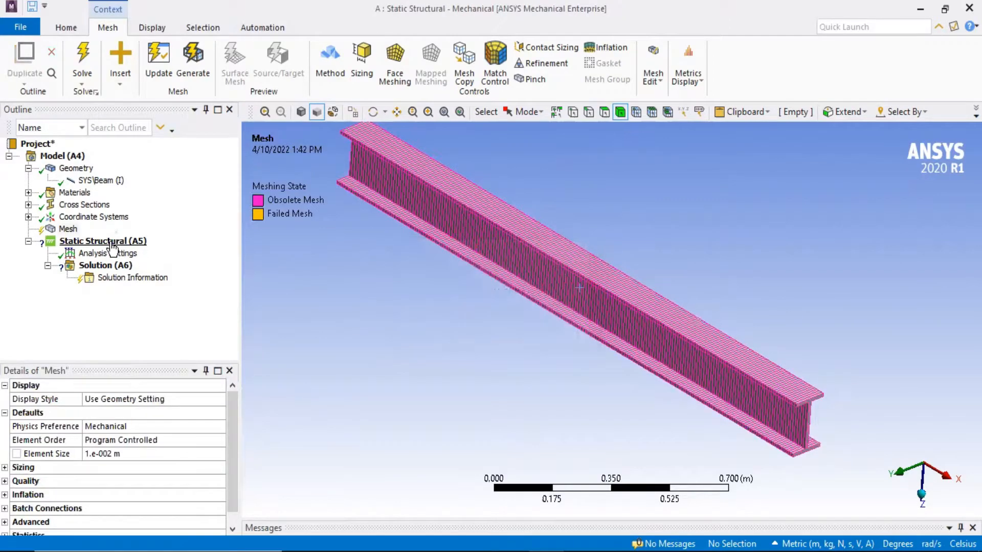
Try to add a face meshing control scoped to the beam body
click(70, 229)
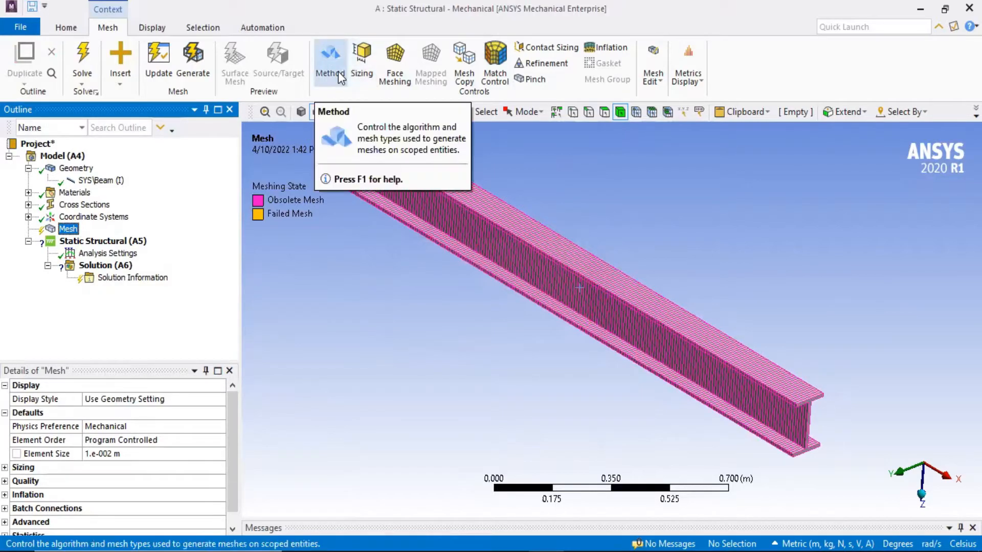
click(395, 77)
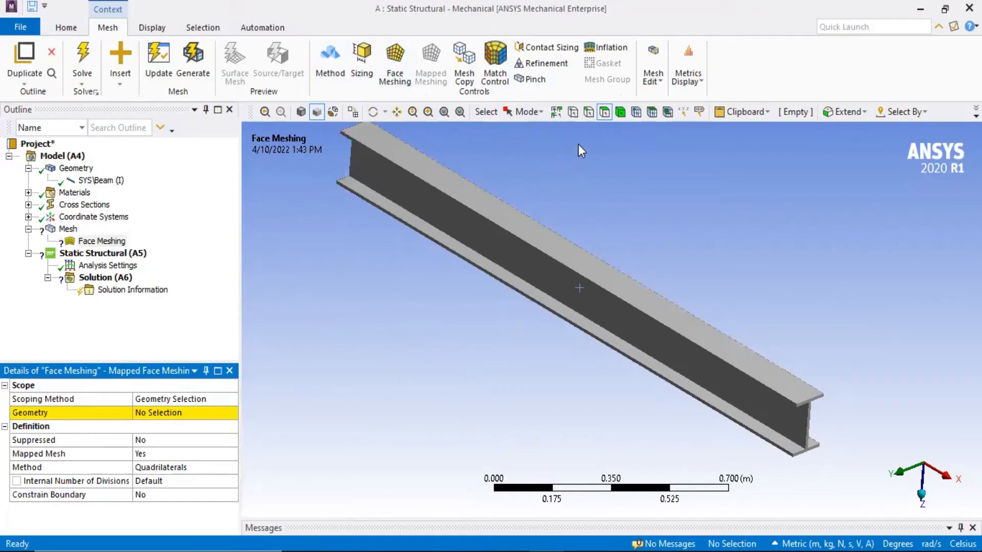
click(620, 111)
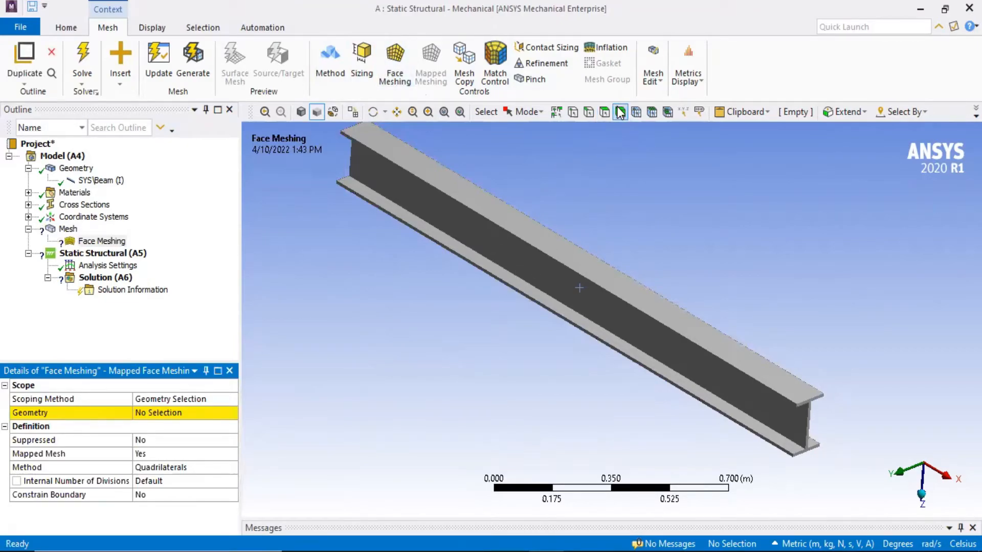
click(562, 281)
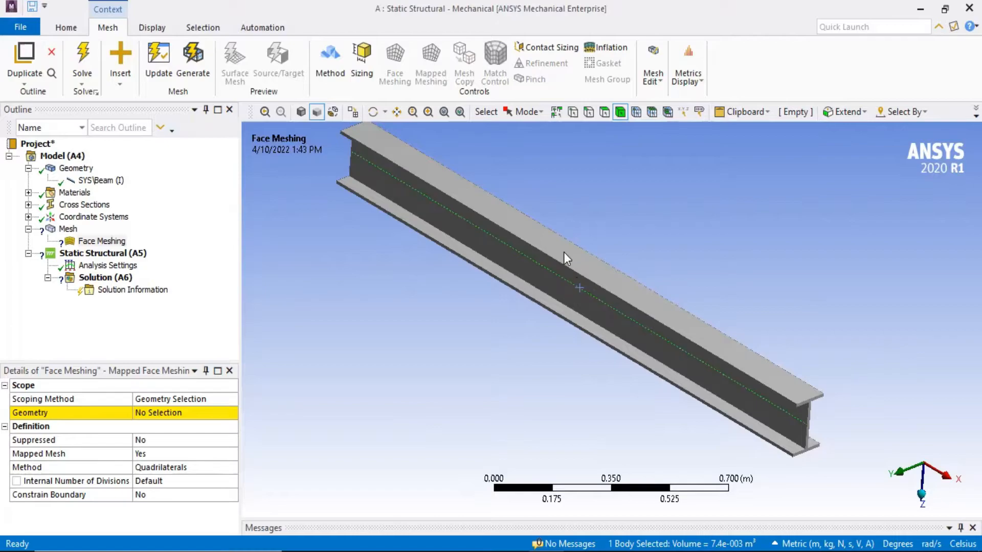
click(161, 414)
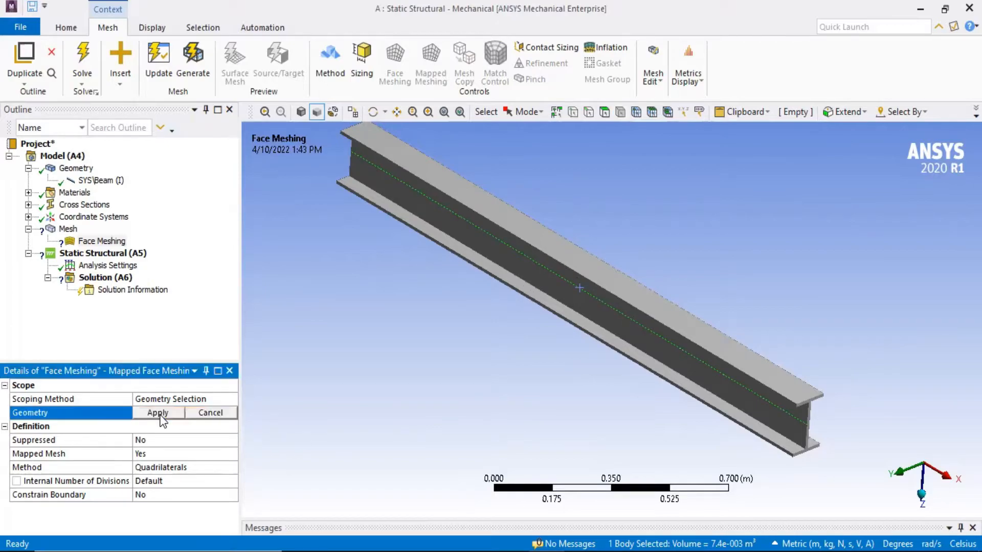
click(160, 415)
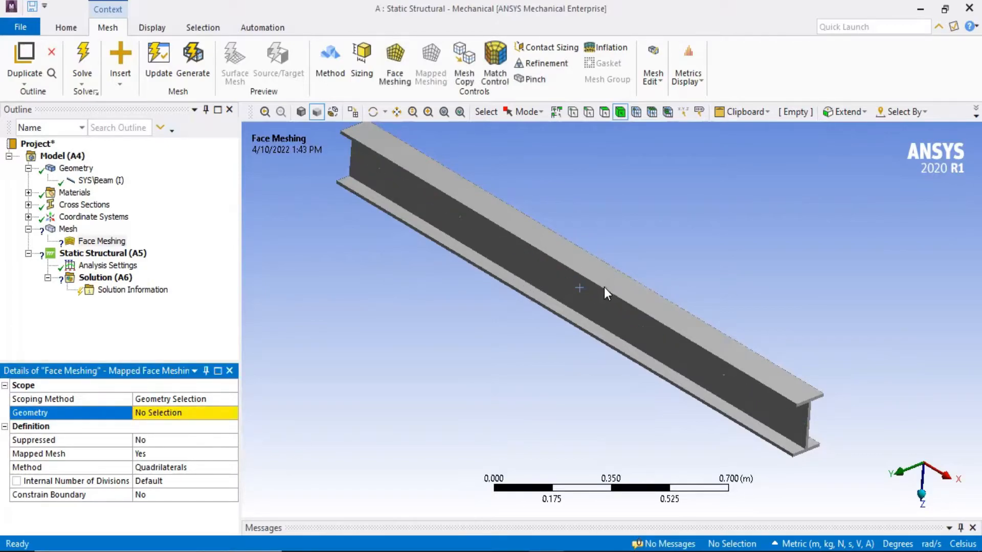
Delete the face meshing control from the mesh
click(101, 241)
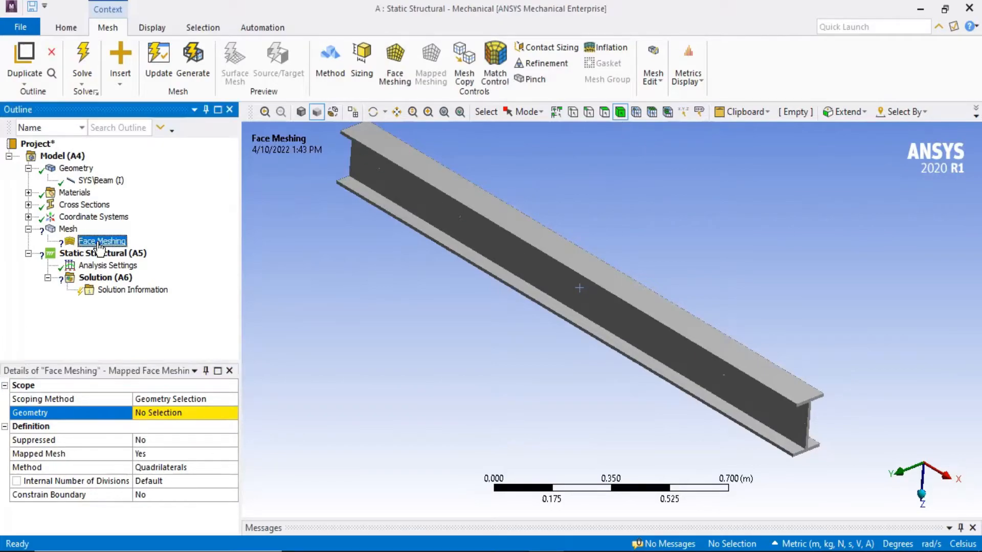
key(Delete)
key(Return)
Update the beam's mesh again using only the global element size setting
click(57, 229)
click(154, 70)
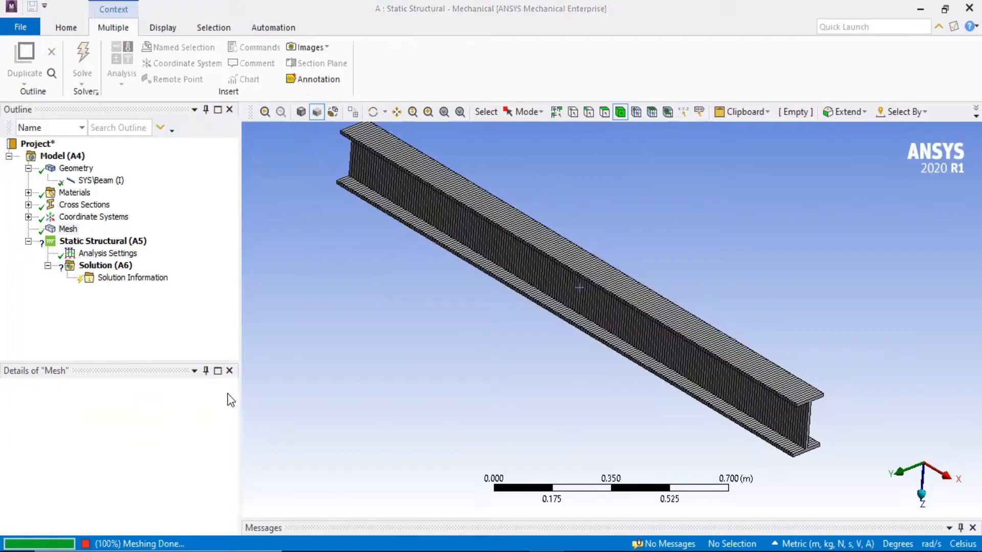
scroll(536, 164, up, 2)
scroll(547, 146, down, 3)
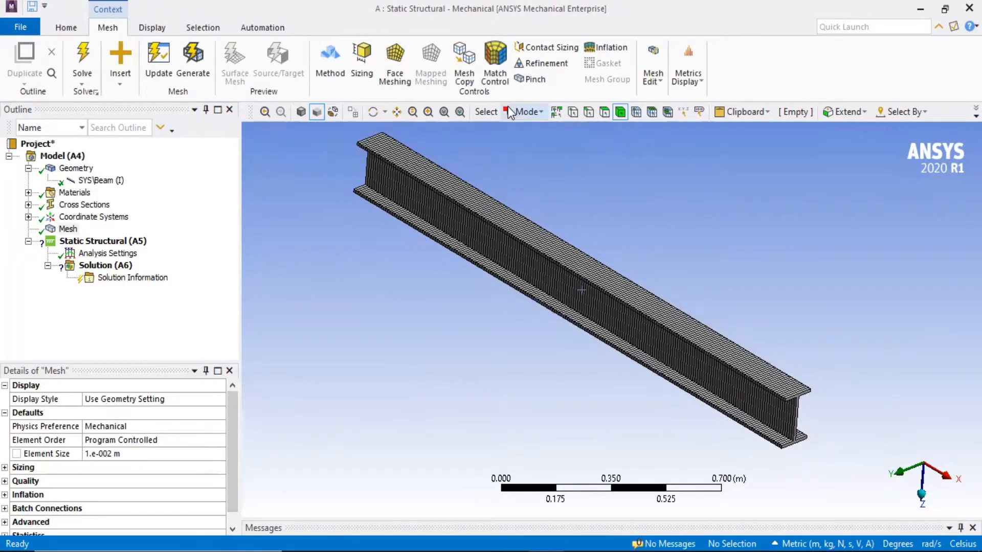
Add a fixed support to the static structural analysis, scoped to the vertex at the beam's origin end
click(376, 113)
drag(439, 207, 552, 215)
click(397, 112)
drag(378, 153, 390, 333)
scroll(390, 333, up, 2)
click(103, 241)
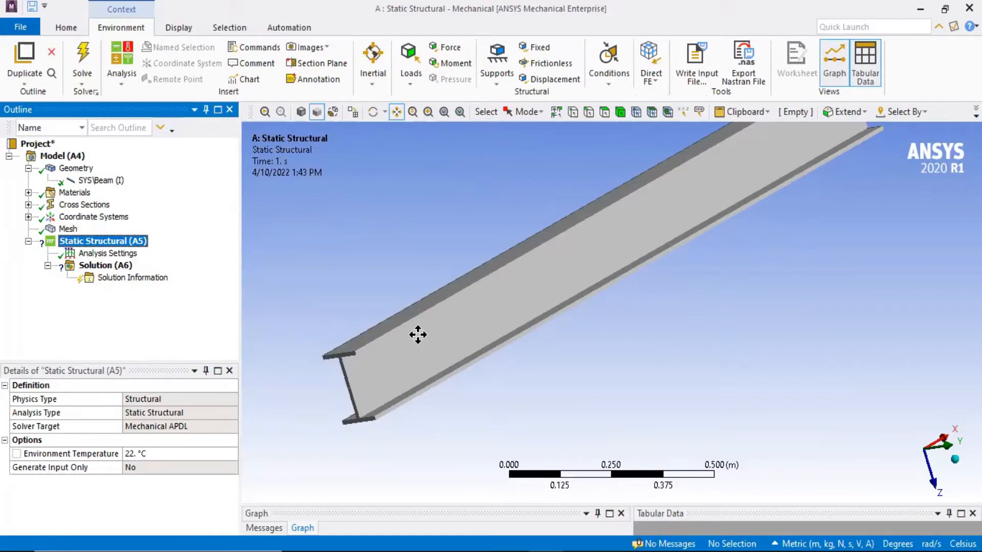
click(525, 51)
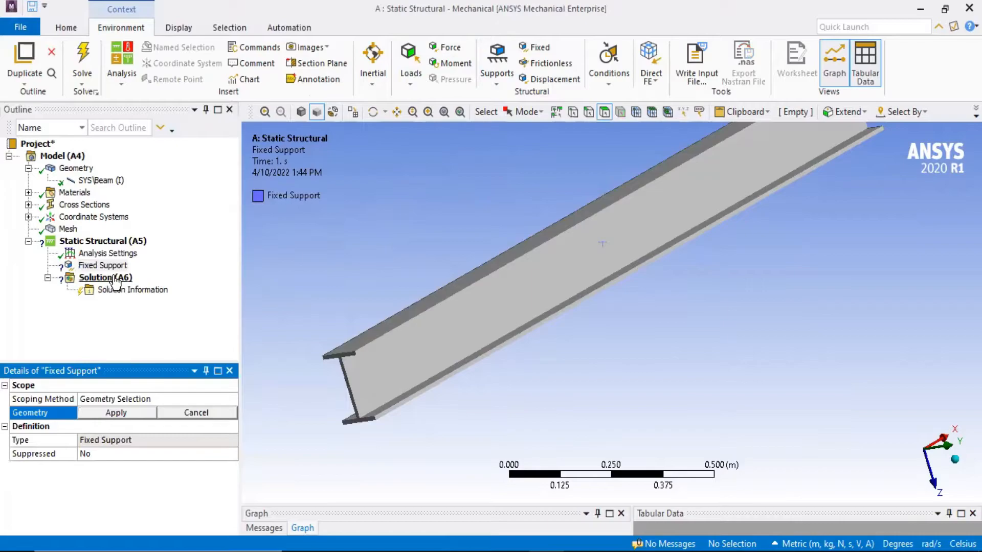
click(573, 113)
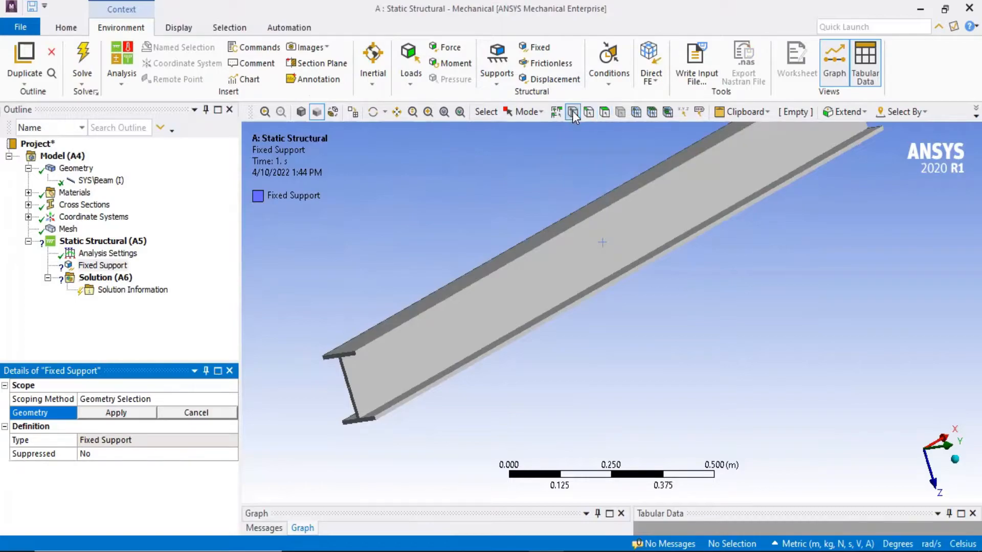
click(349, 389)
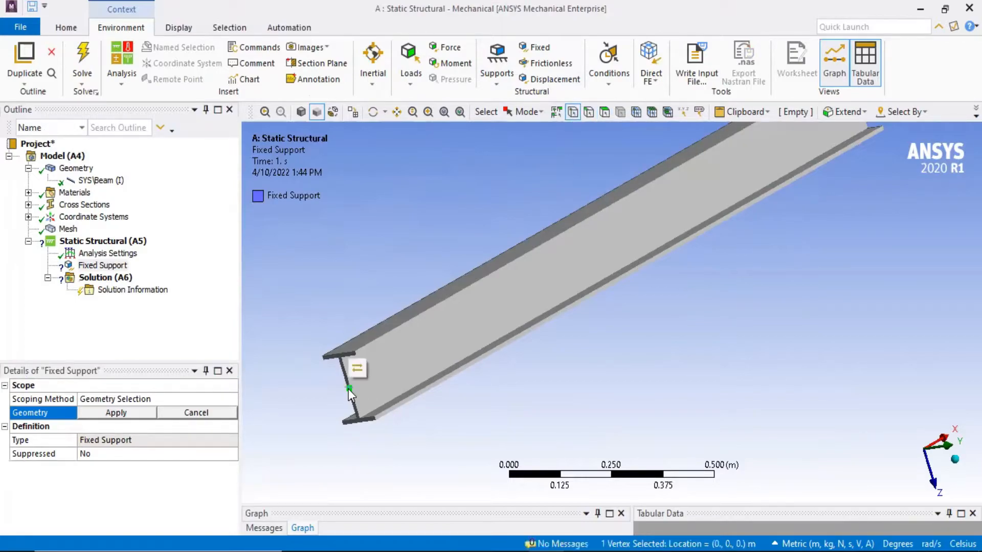
click(125, 414)
Add a force load scoped to the vertex at the beam's free end, opposite the fixed support
click(373, 112)
drag(697, 300, 583, 270)
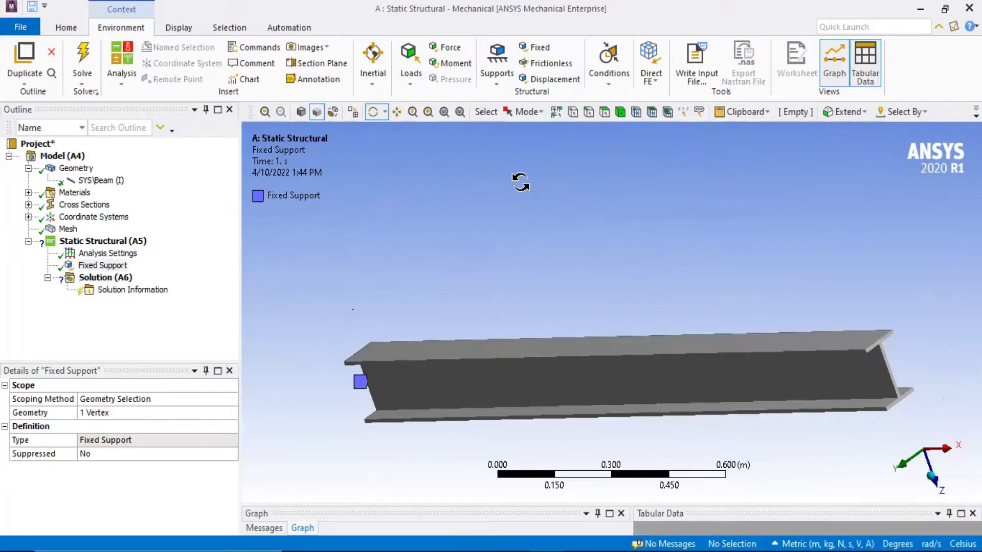
click(138, 239)
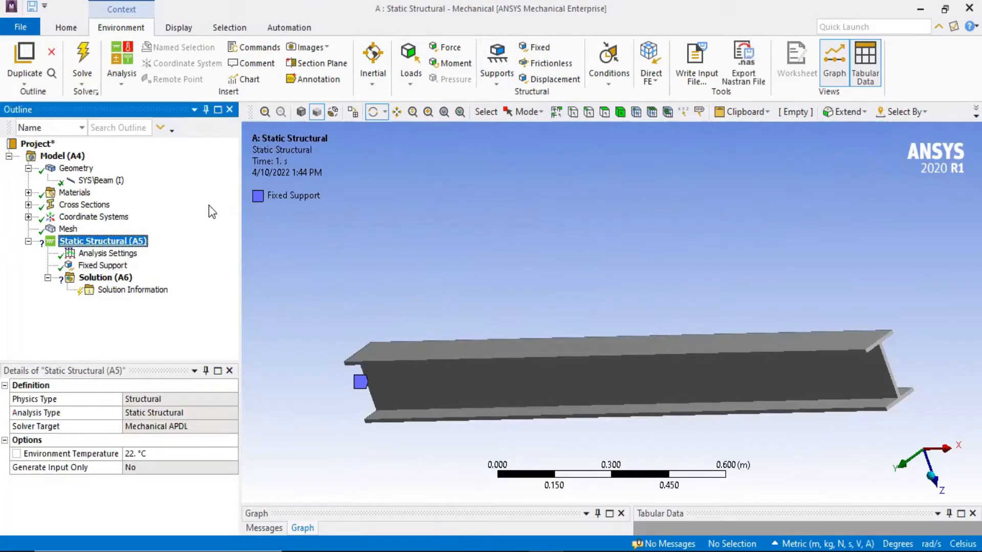
click(447, 48)
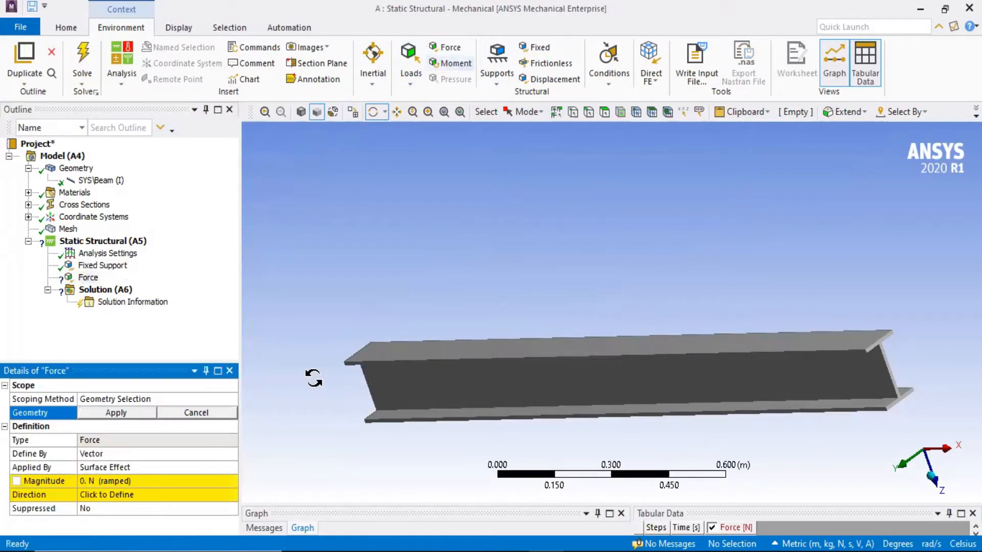
click(573, 112)
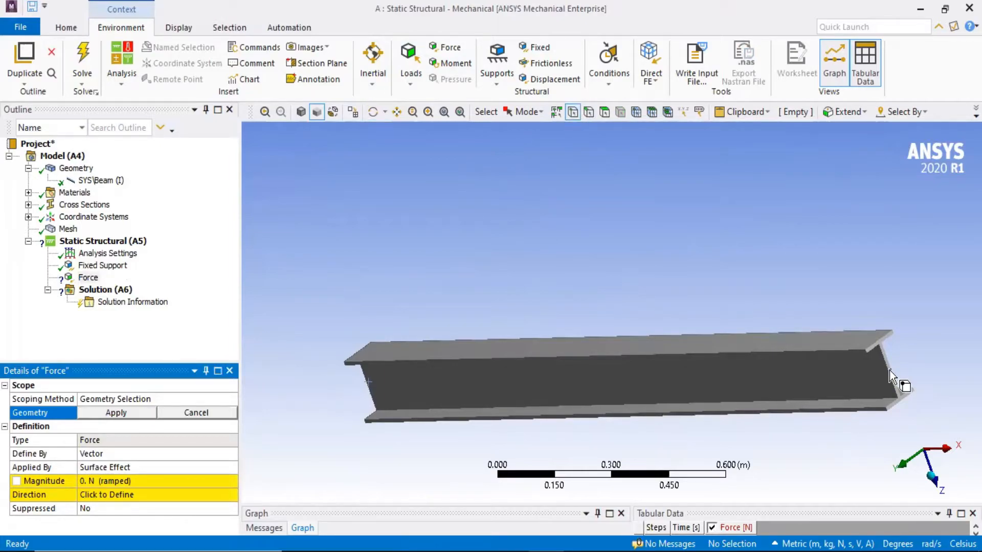
click(889, 370)
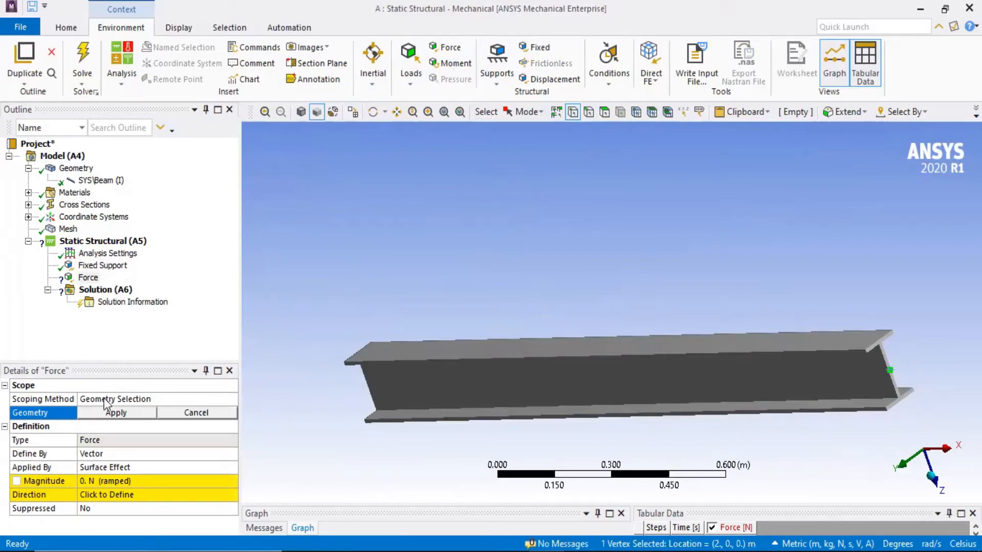
click(130, 415)
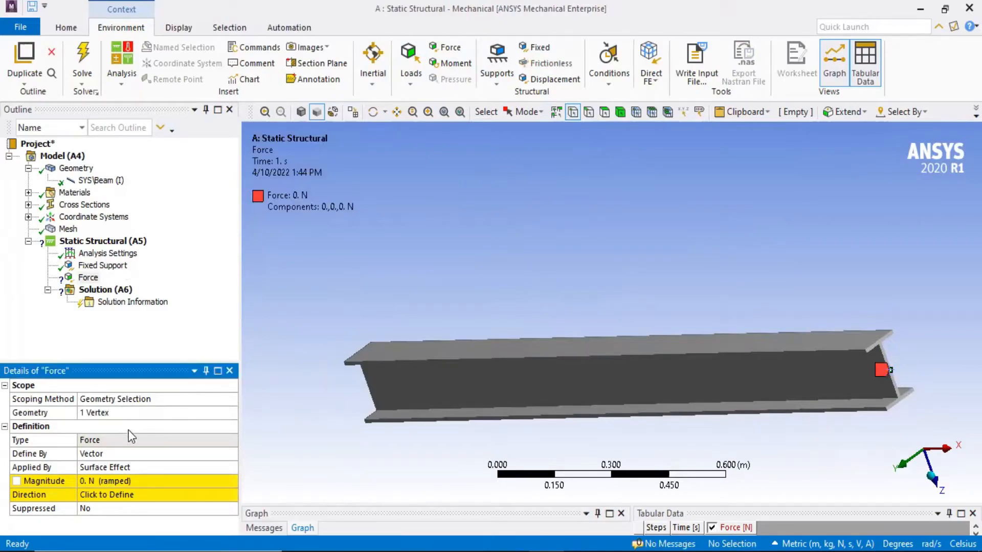
Define the free-end force by components and set its Z component to 1000 N
click(184, 454)
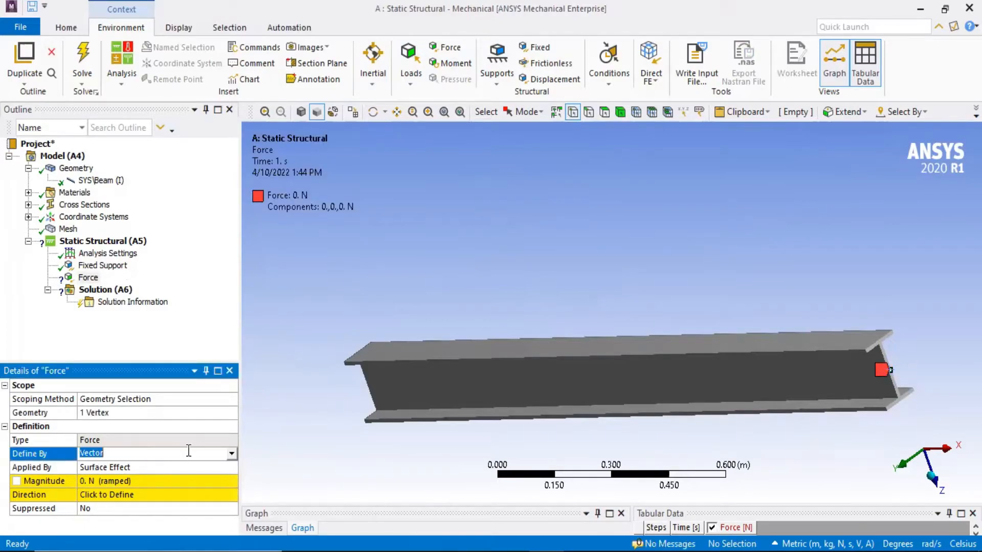
click(231, 454)
click(224, 466)
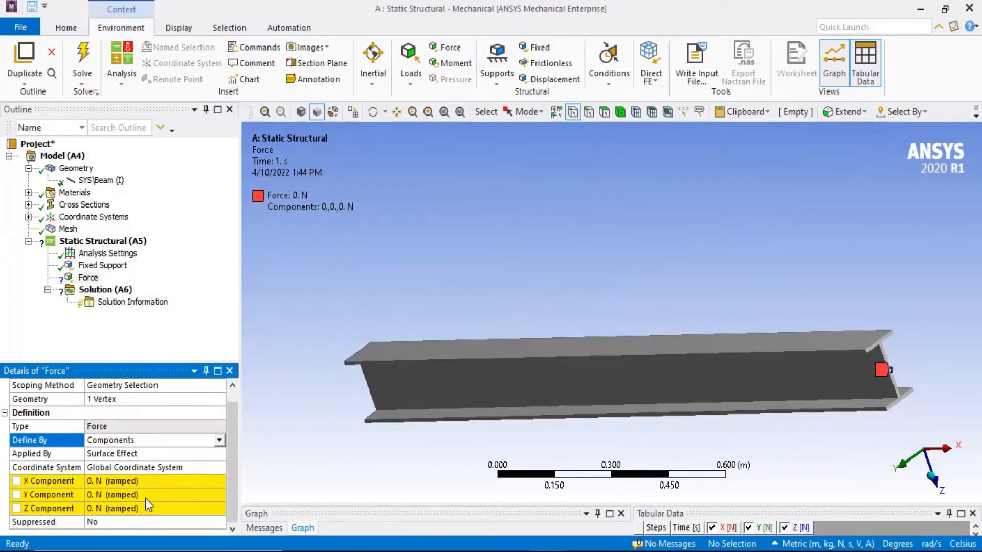
click(134, 513)
text(1000)
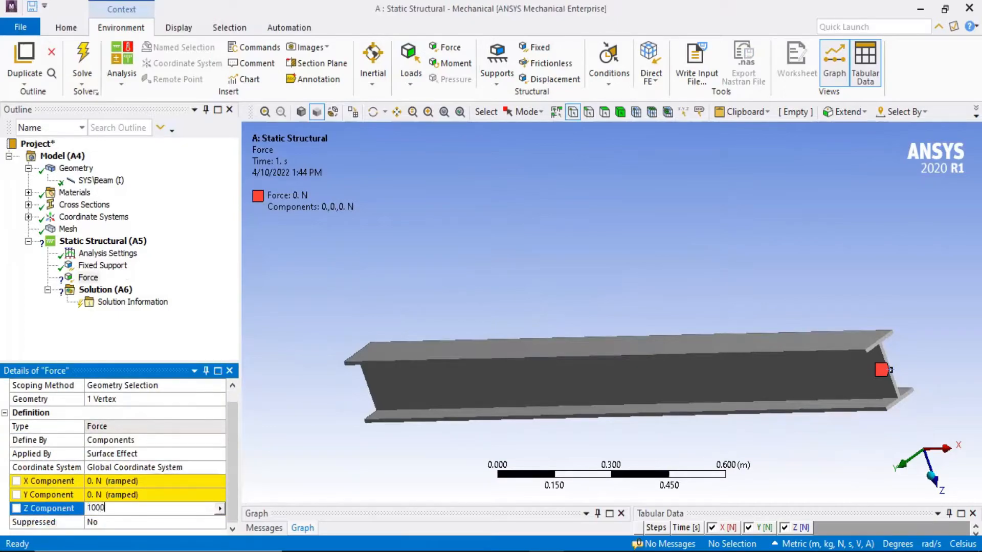
key(Return)
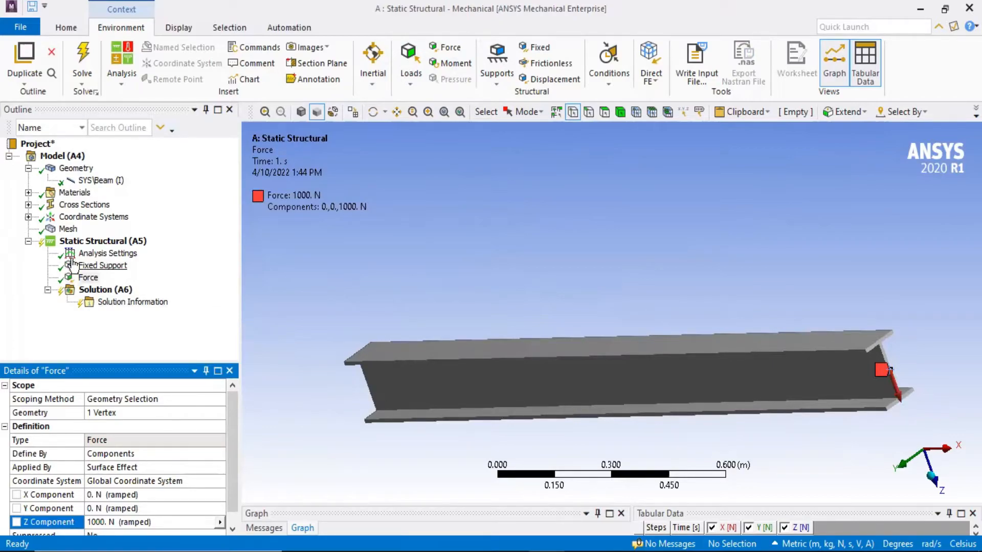
Solve the static structural analysis and add a Total Deformation result to the solution
click(92, 290)
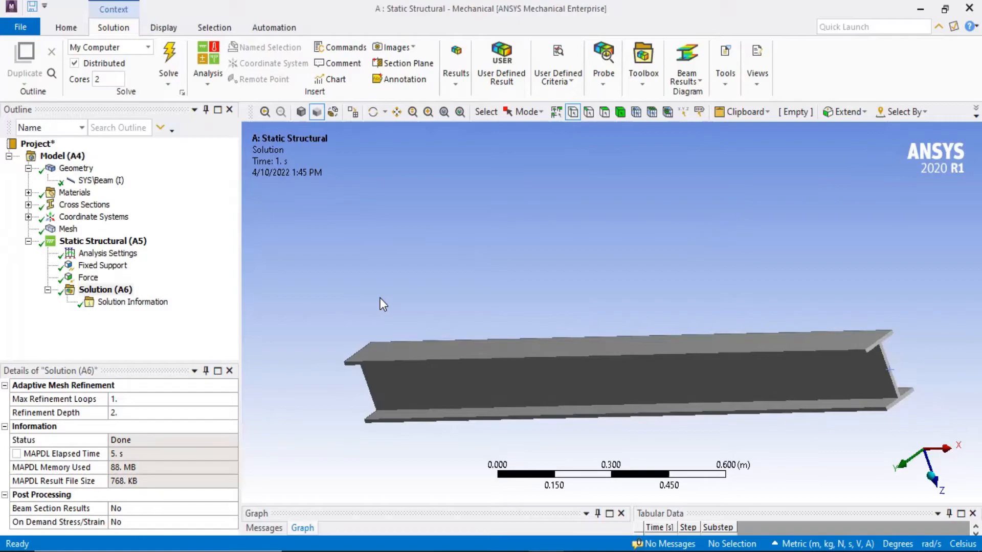
click(109, 286)
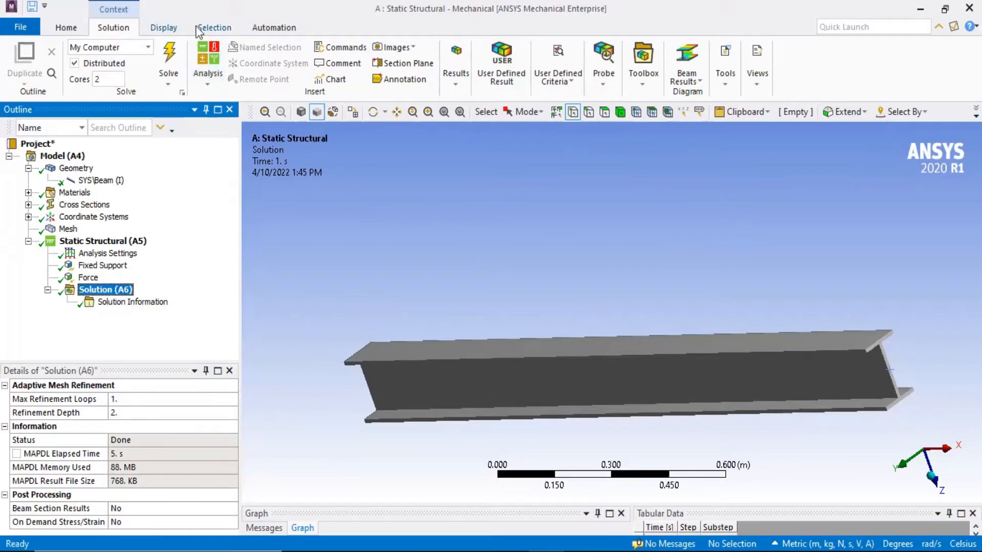
click(455, 74)
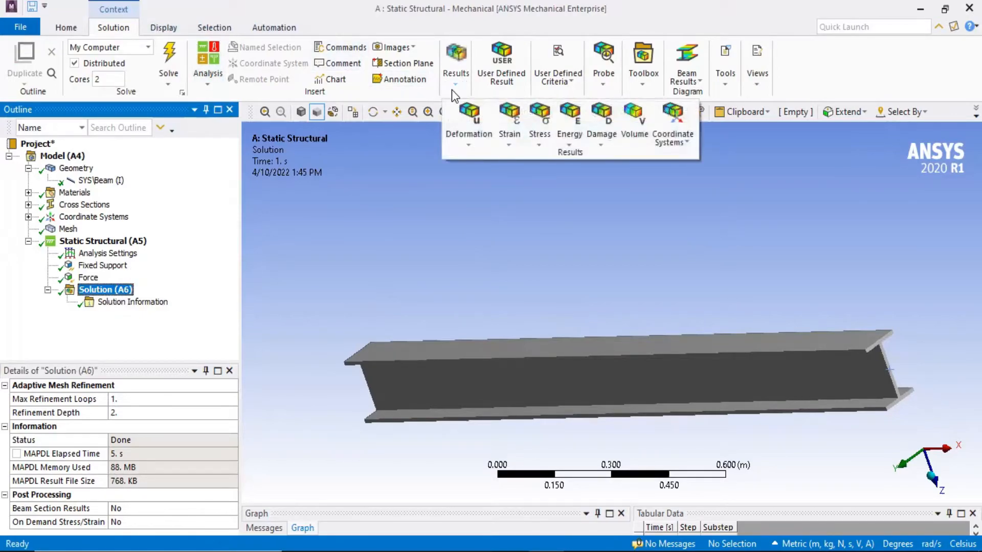
click(467, 132)
click(479, 157)
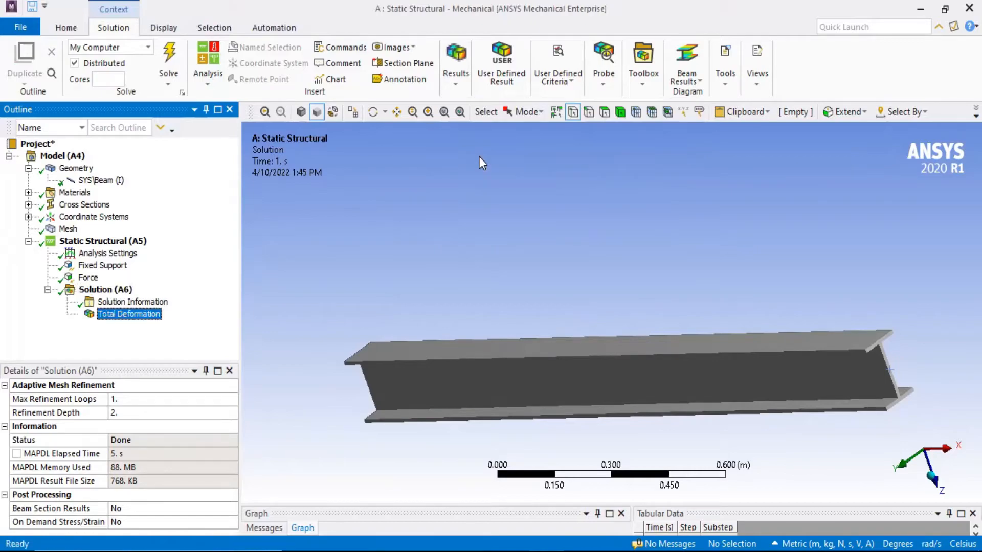
Evaluate the Total Deformation result for all bodies
click(106, 290)
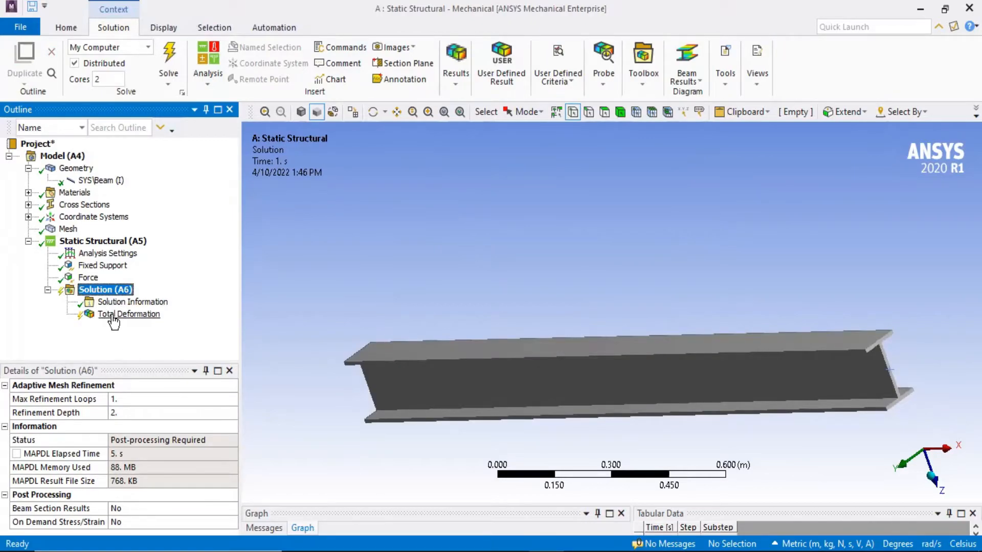
click(113, 315)
right_click(115, 316)
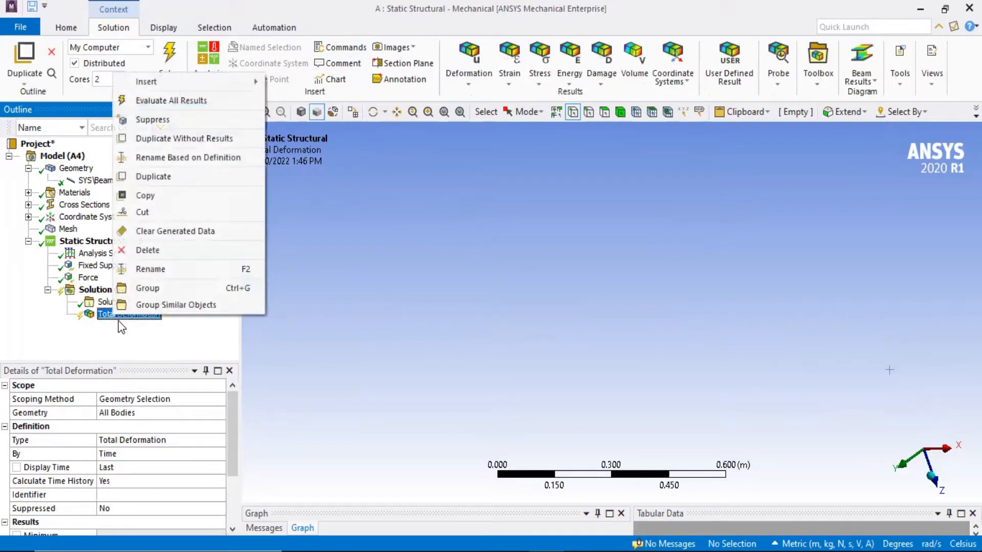
click(205, 109)
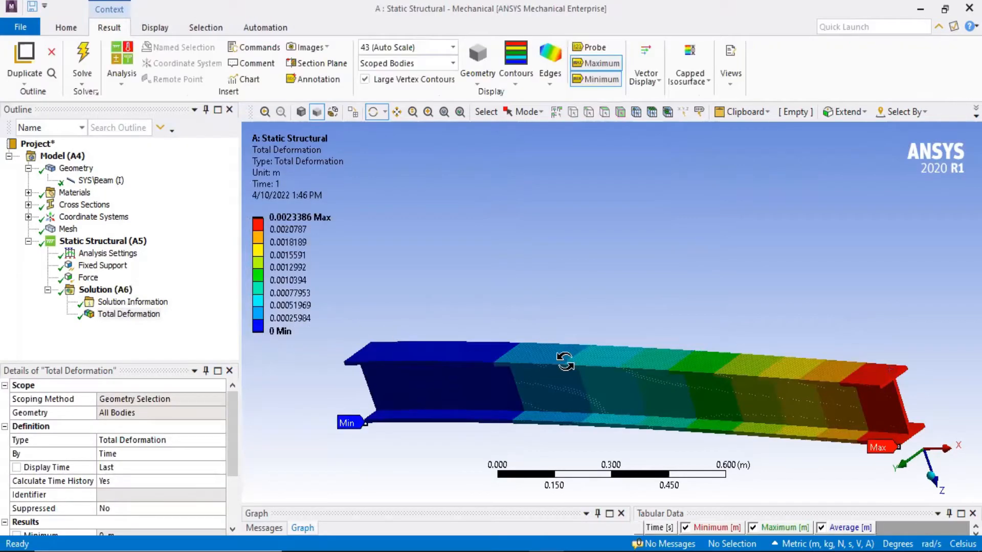
Hide the maximum and minimum labels on the total deformation plot and display it with smooth contours
click(906, 469)
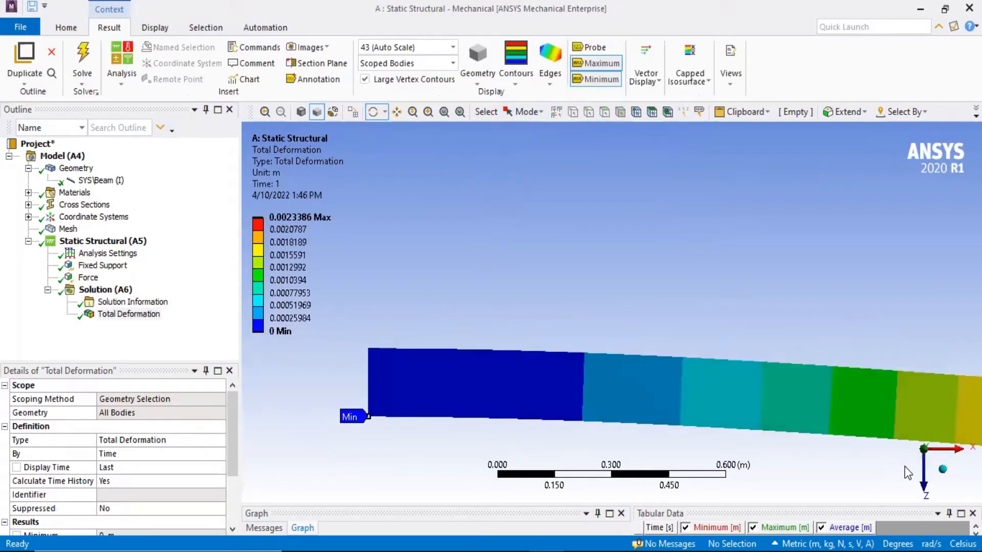
scroll(804, 438, up, 2)
scroll(864, 396, down, 7)
scroll(915, 396, up, 2)
click(396, 112)
drag(737, 341, 673, 262)
scroll(685, 260, up, 1)
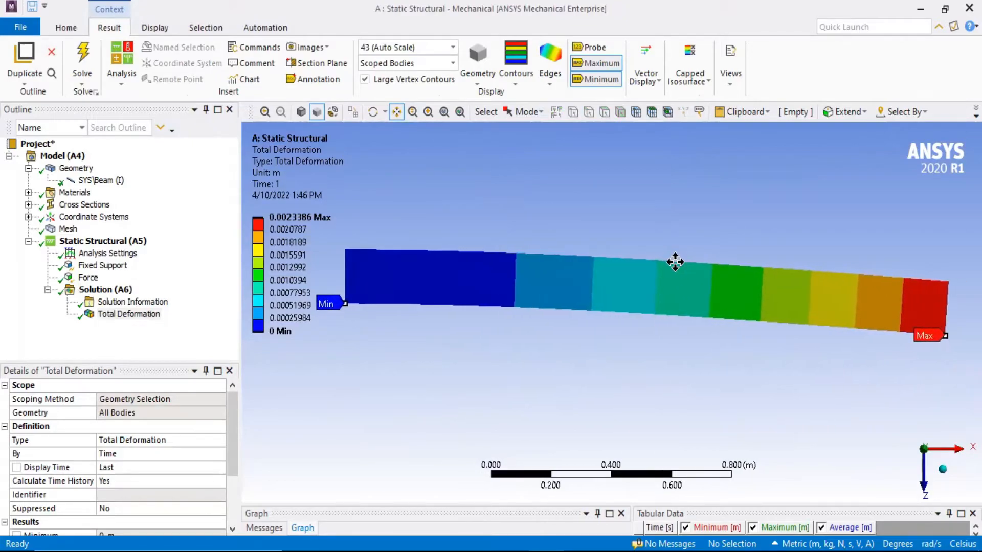
click(594, 65)
click(595, 79)
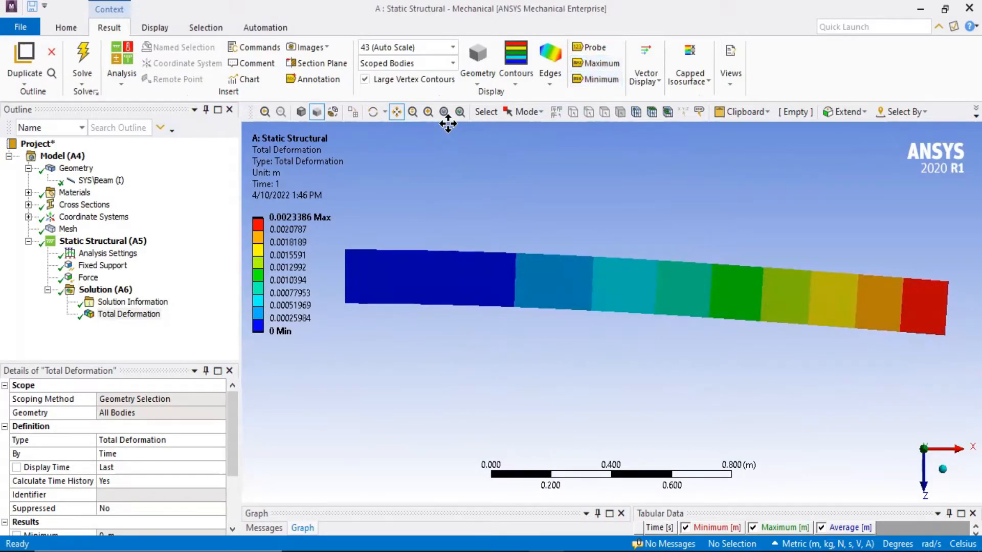
click(524, 85)
click(536, 97)
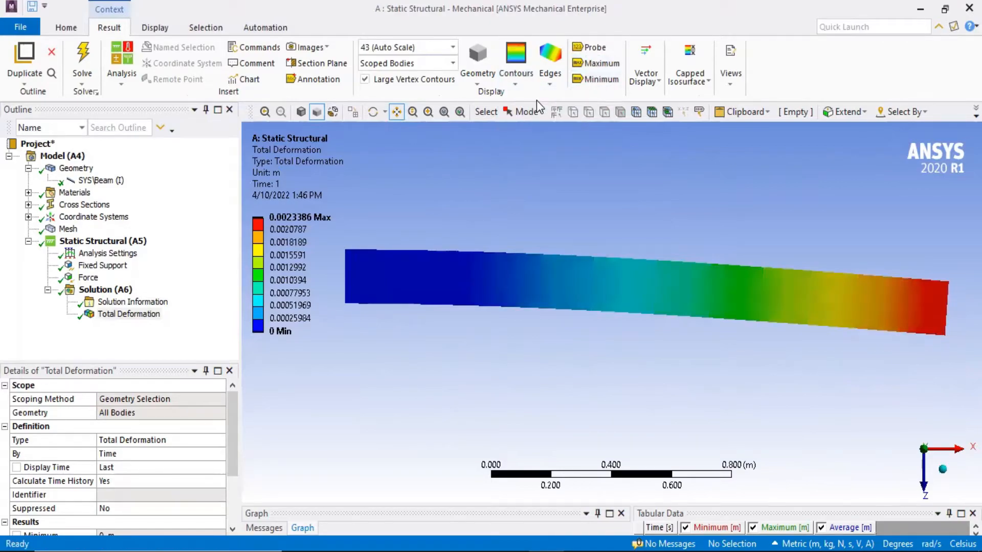
Overlay the undeformed wireframe on the total deformation plot, followed by the undeformed model for comparison
click(545, 83)
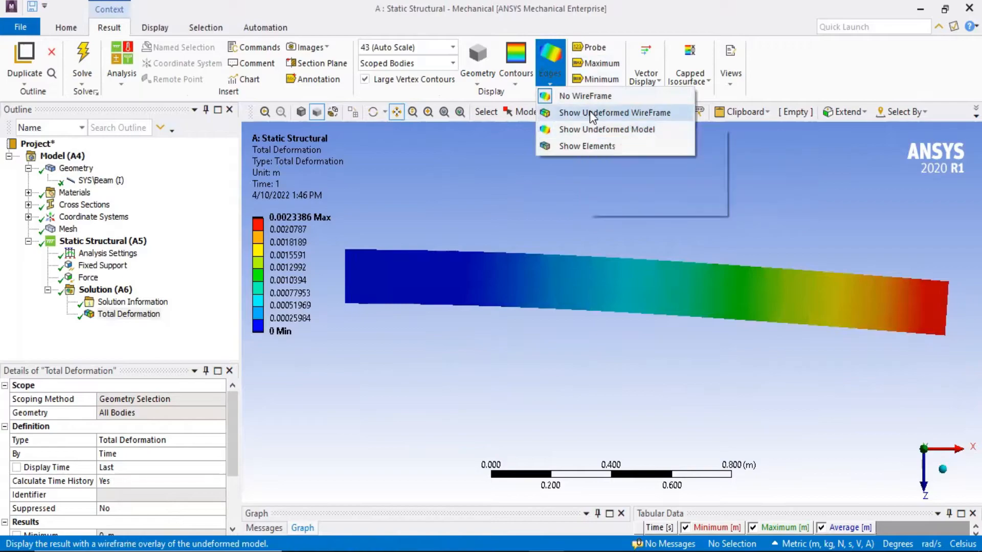
click(590, 113)
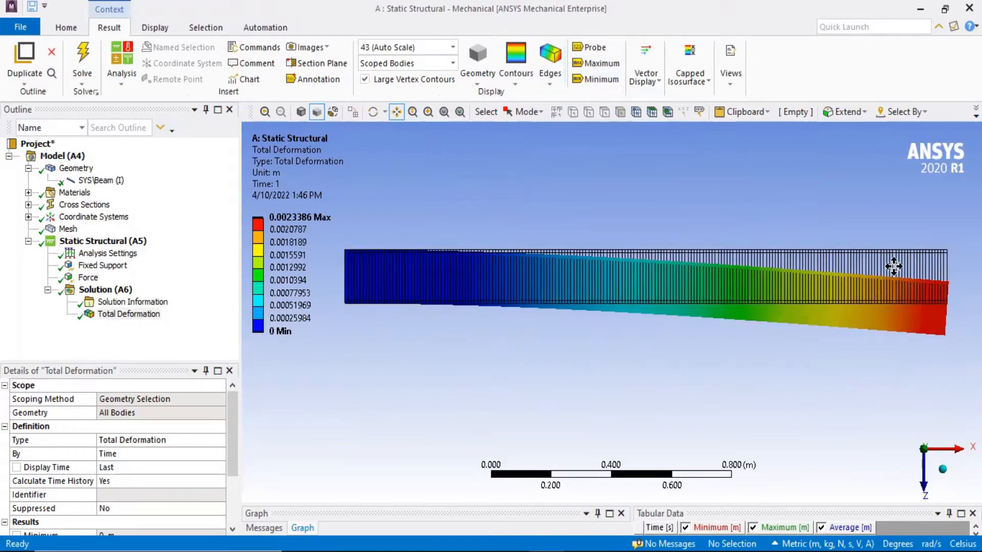
click(558, 80)
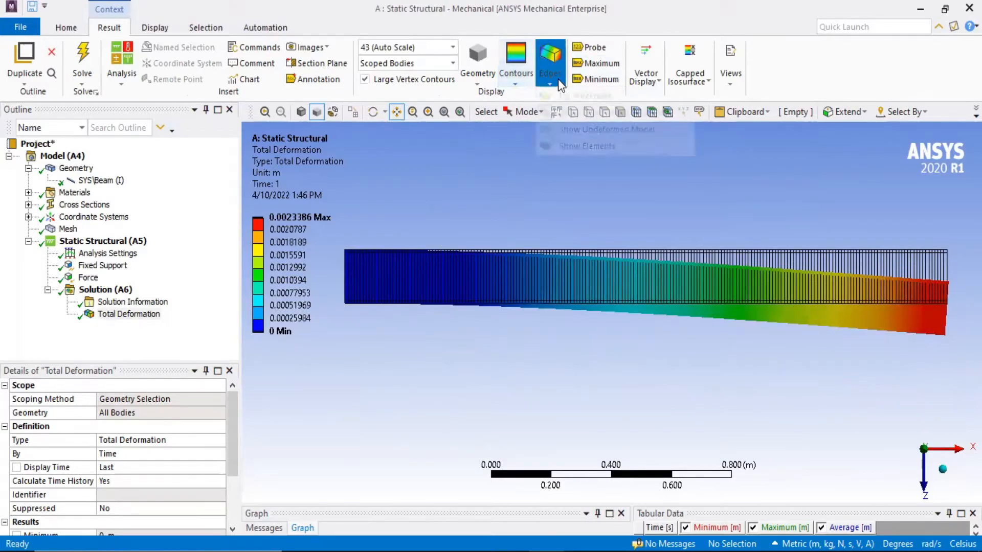
click(592, 129)
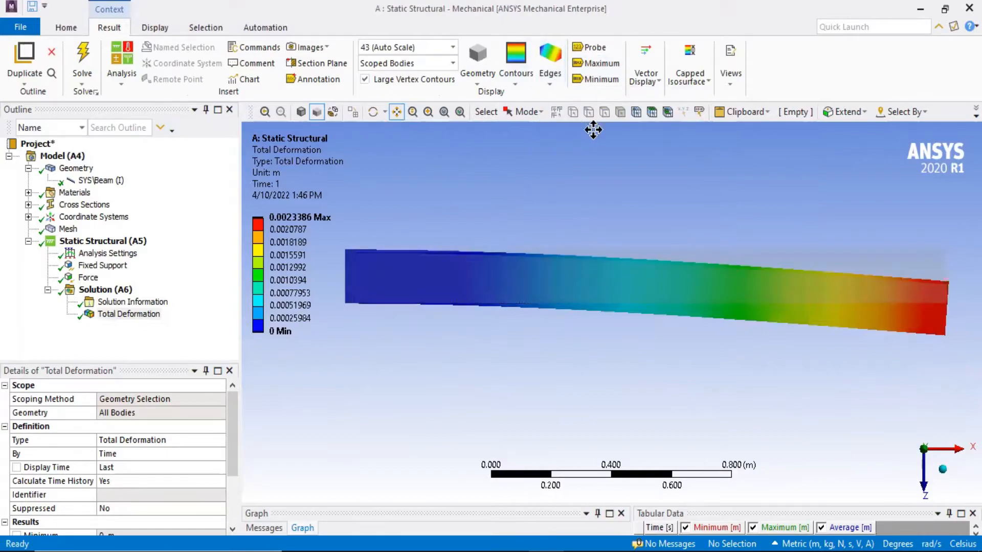
scroll(798, 260, up, 1)
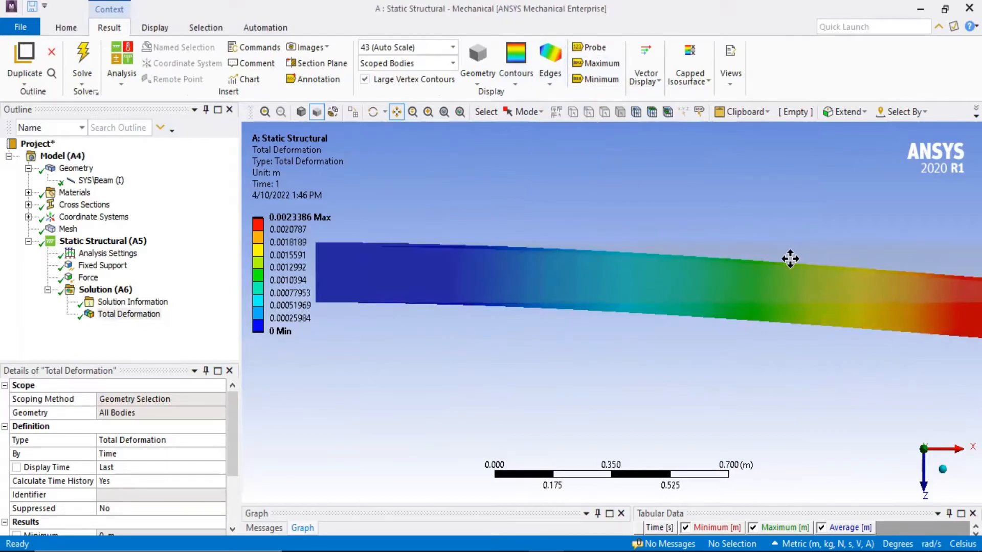
scroll(788, 259, down, 1)
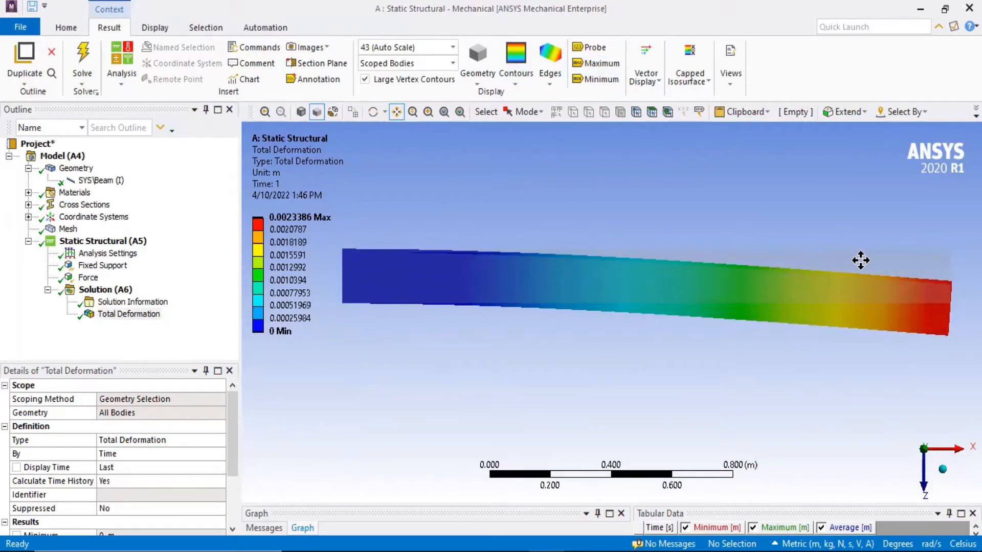
Show the element edges on the total deformation plot, then return it to the No WireFrame display
click(540, 74)
click(588, 147)
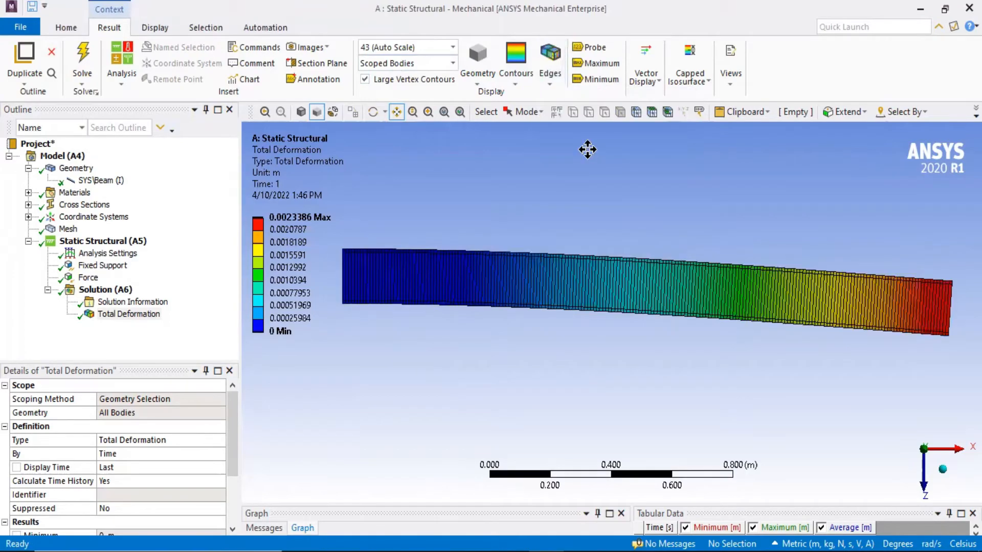
click(550, 59)
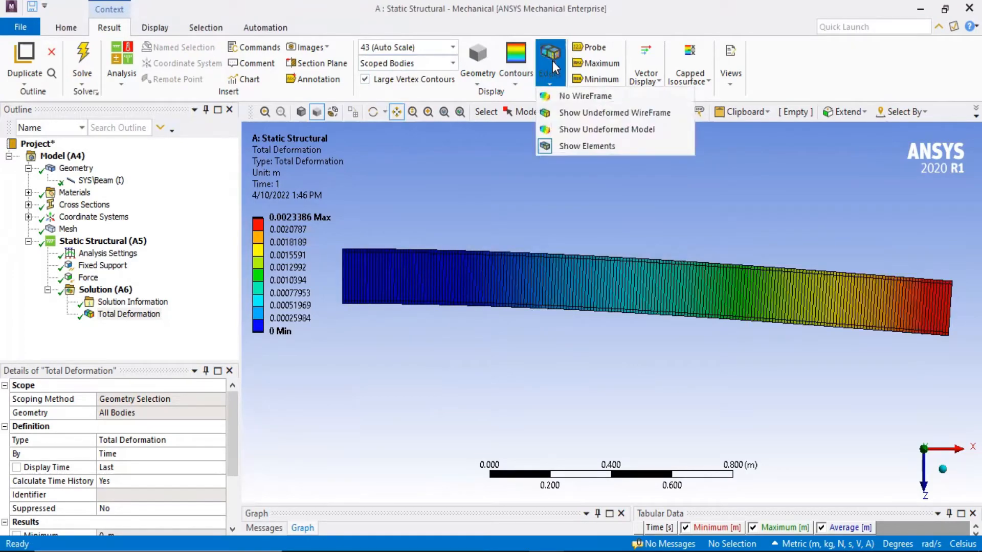
click(568, 97)
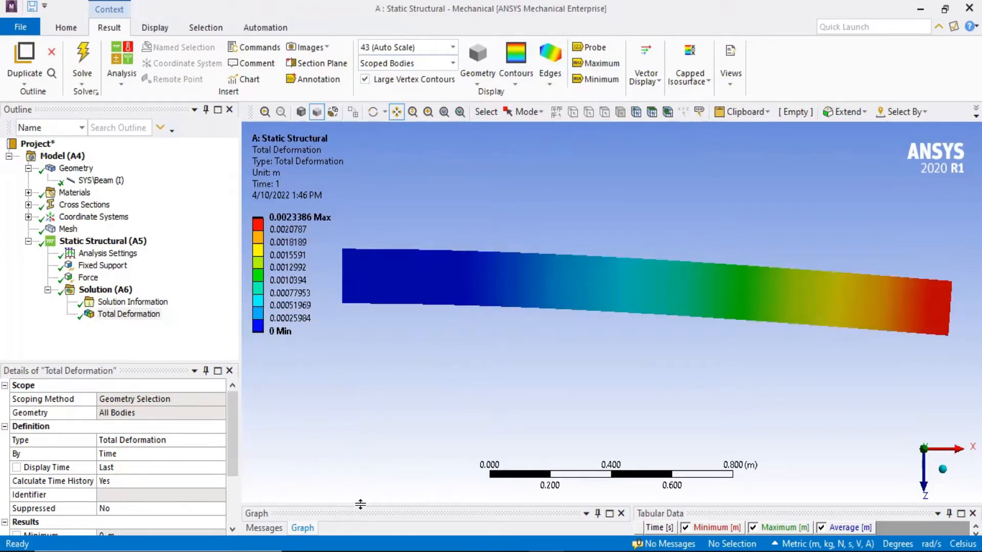
Set the result animation to 100 Frames over 10 Sec, play it for the total deformation and pause it
drag(366, 503, 373, 473)
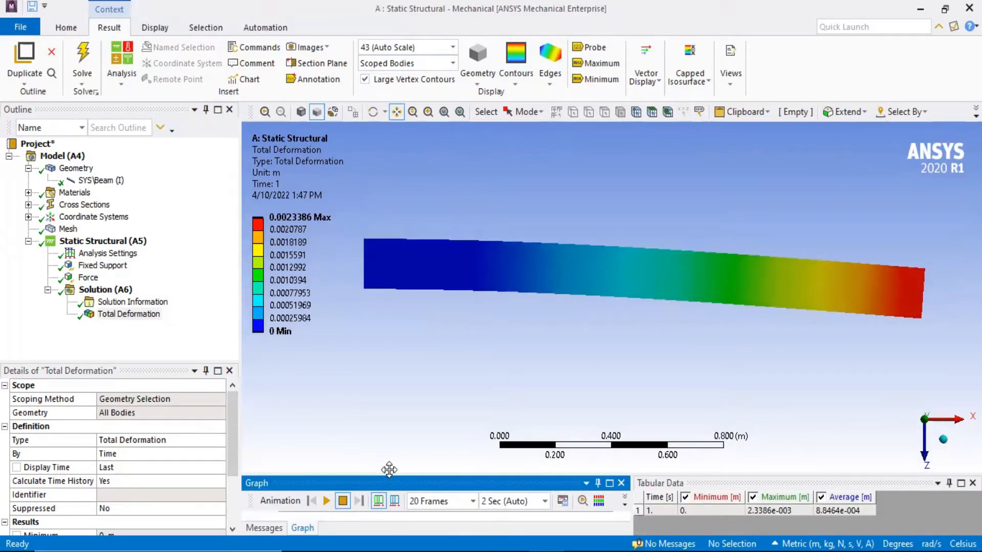
click(390, 484)
drag(398, 476, 399, 443)
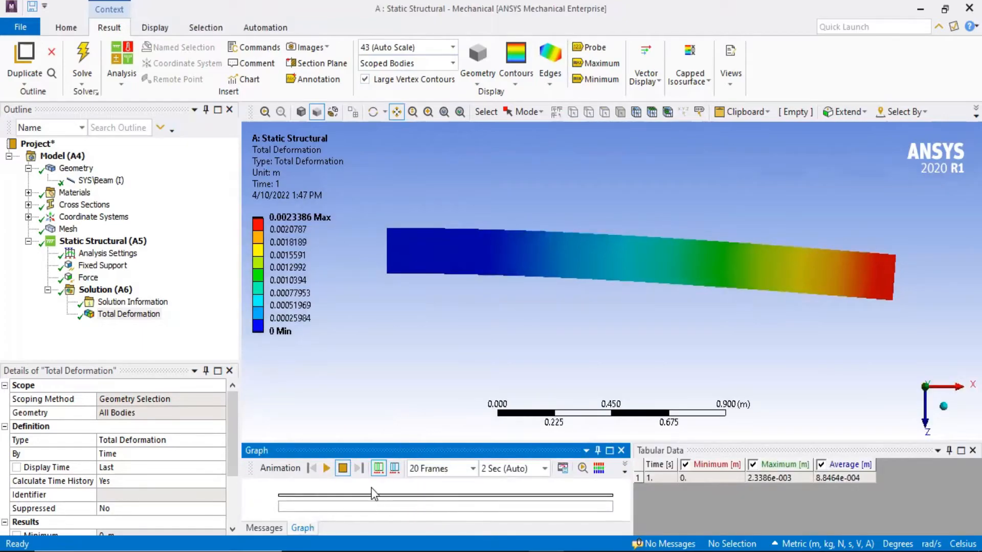
click(454, 468)
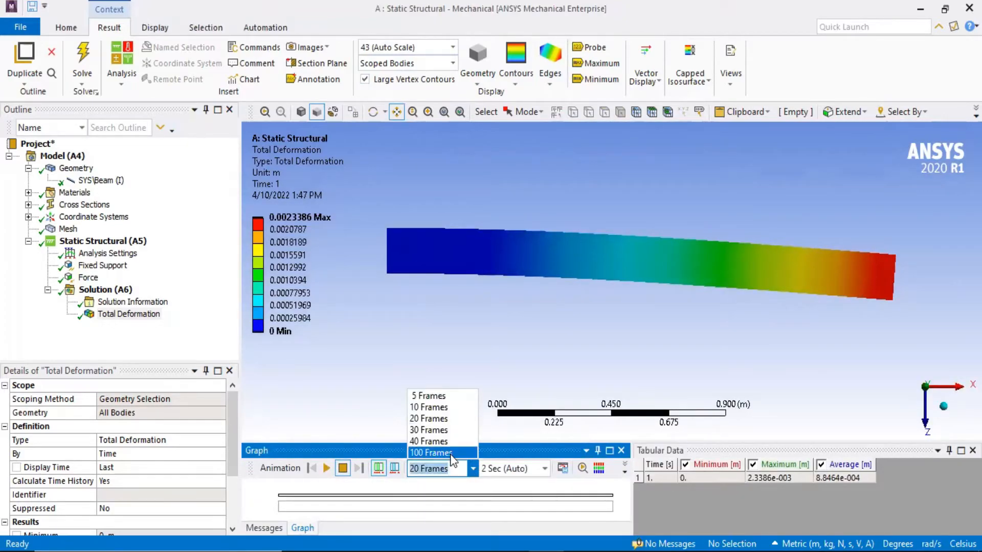
click(431, 452)
click(527, 468)
click(525, 453)
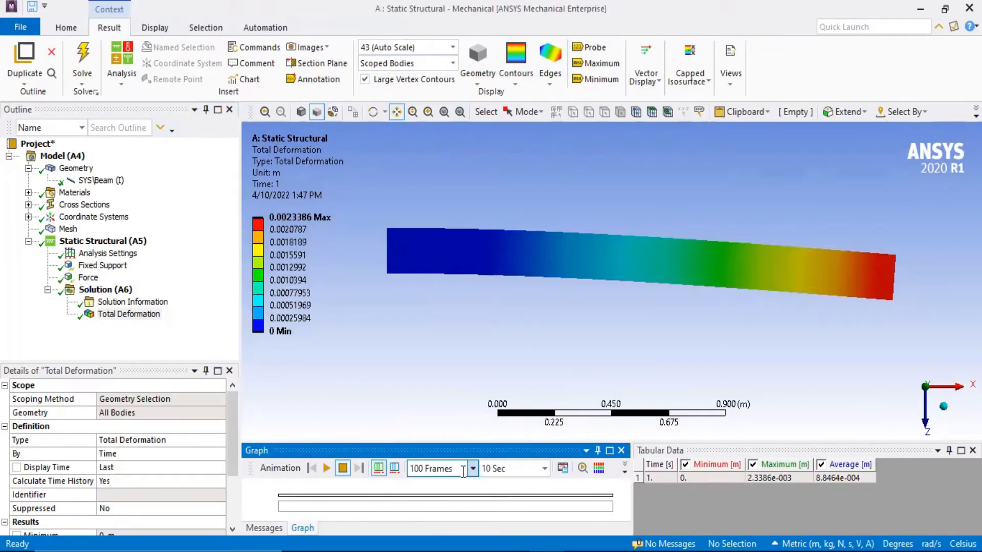
click(327, 467)
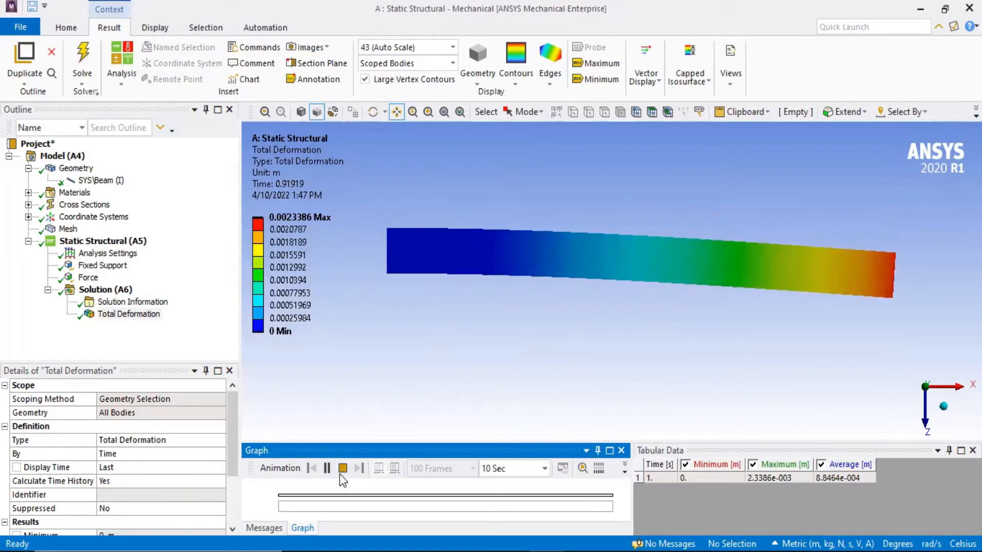
click(327, 468)
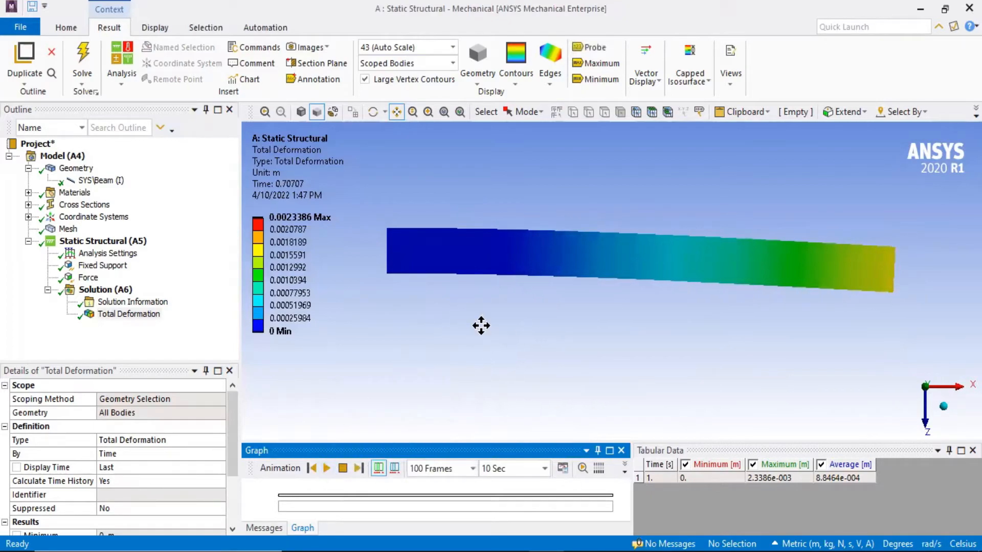
Display the total deformation at 1.0 (True Scale), play its animation at that scale and pause it
click(453, 49)
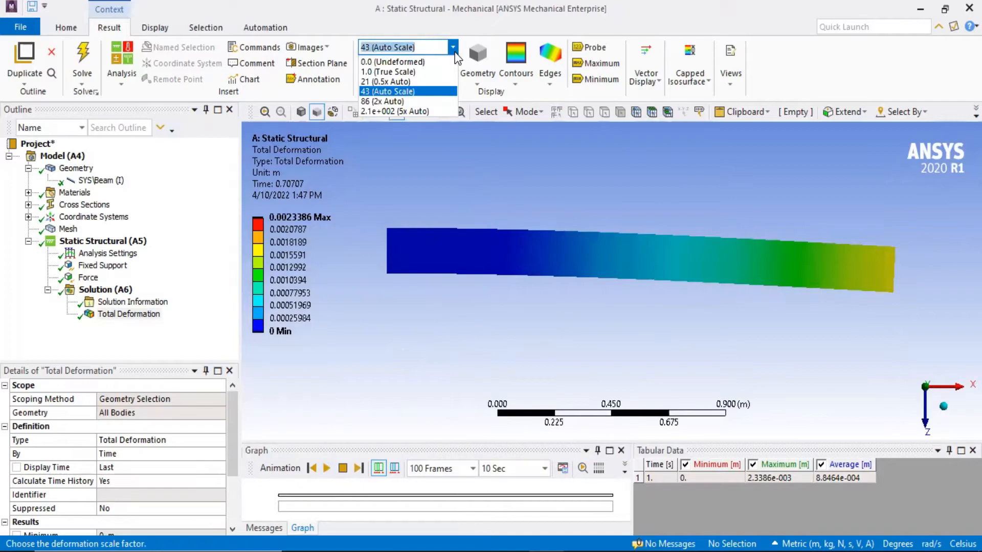
click(409, 74)
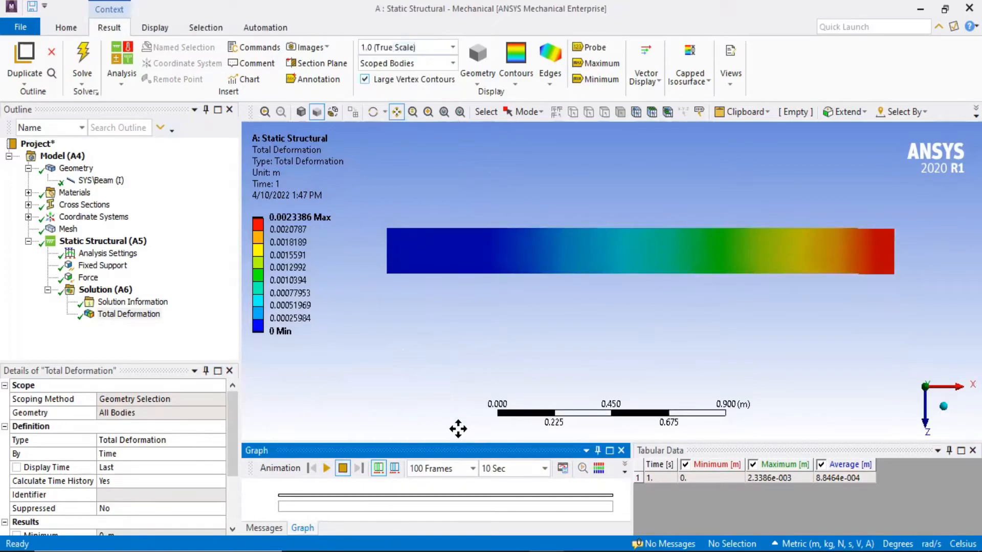
click(325, 468)
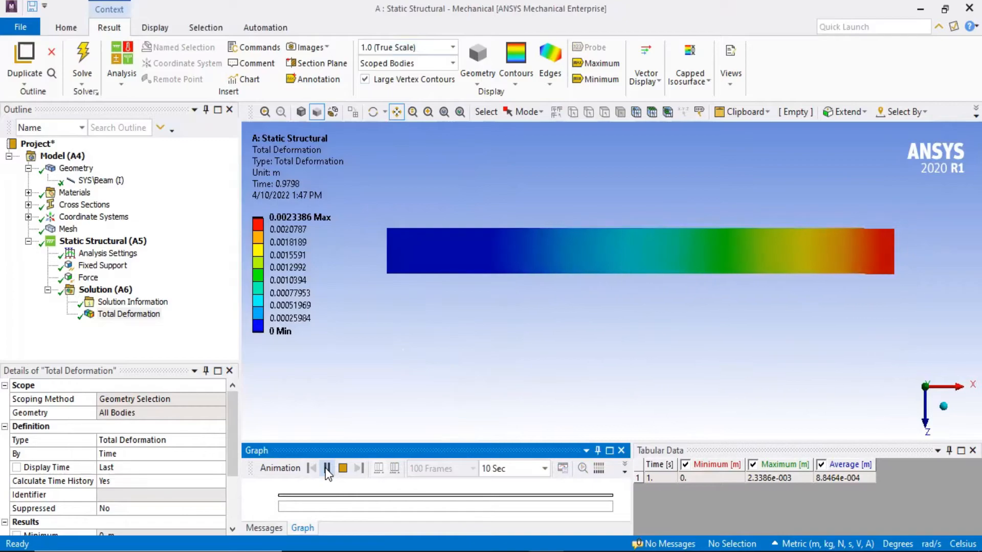
click(327, 468)
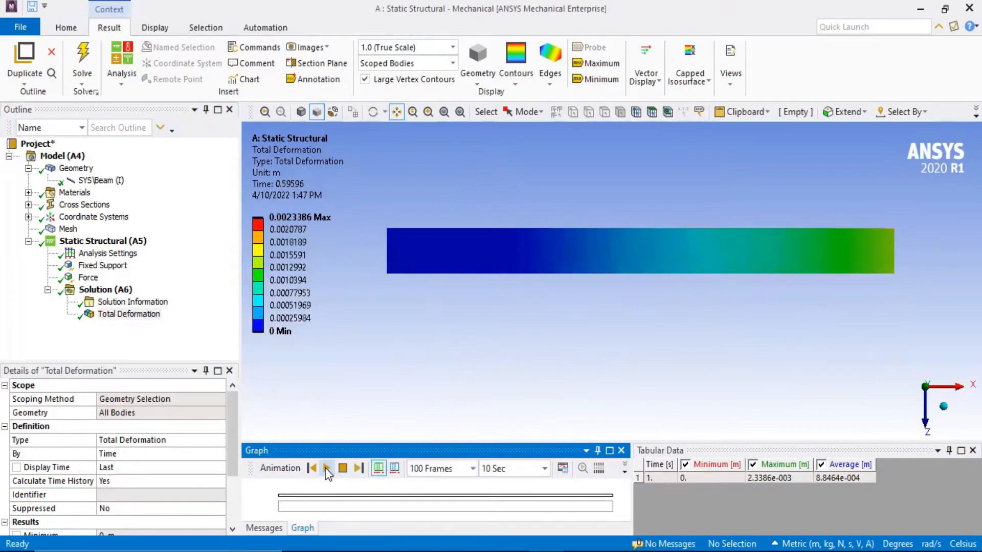
click(453, 48)
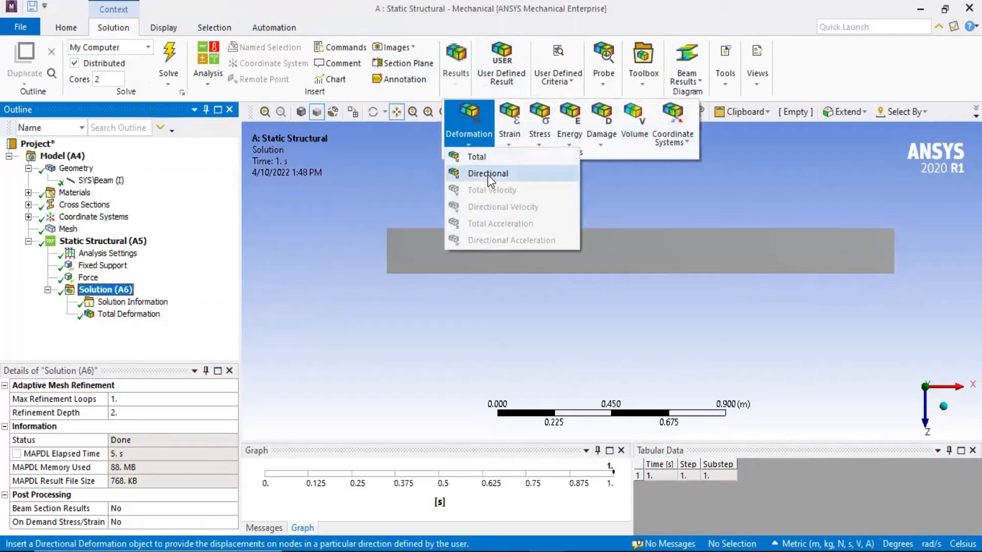
Add a Directional Deformation result for all bodies, orient it along the Z Axis and evaluate it
click(487, 174)
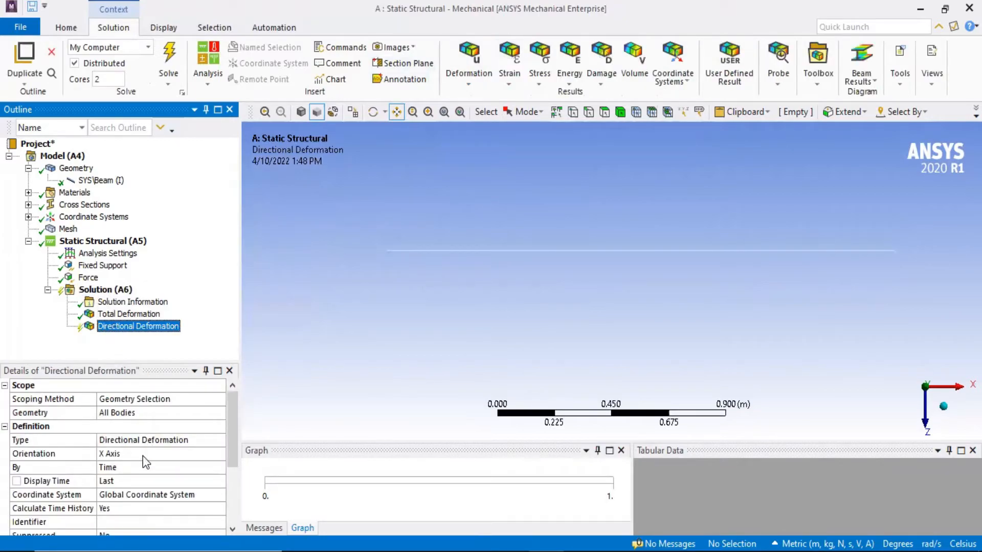
click(218, 454)
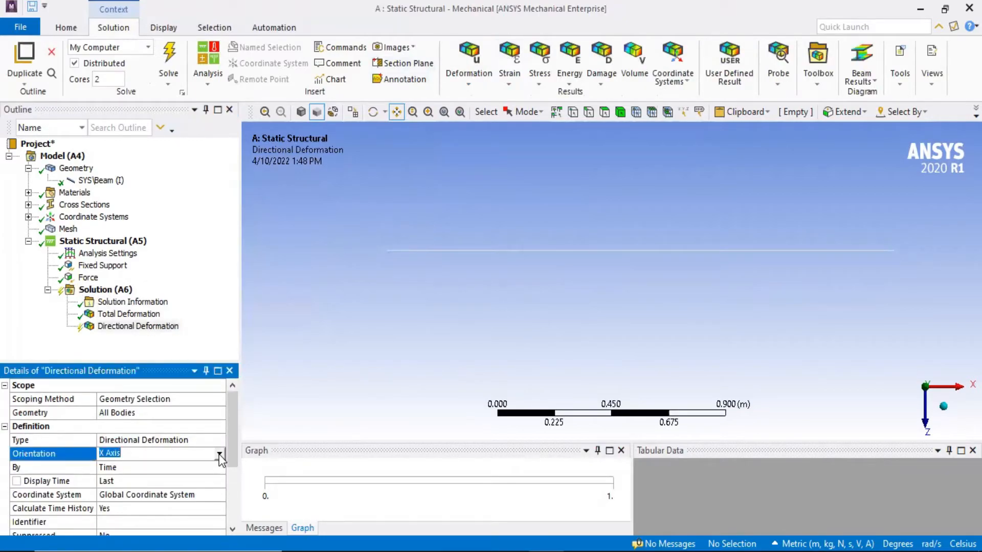
click(219, 454)
click(184, 486)
right_click(124, 326)
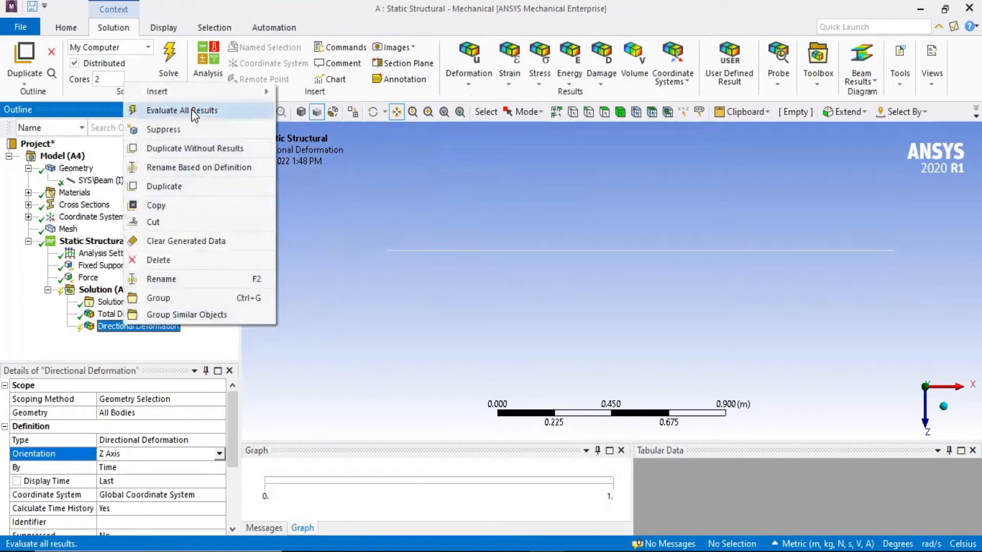
click(191, 110)
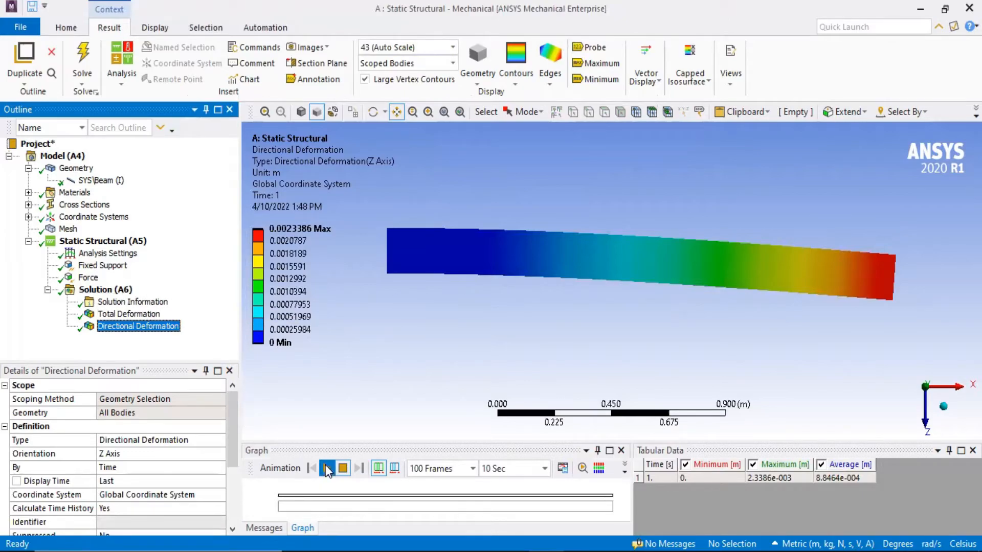
Animate the directional deformation and turn on its maximum and minimum labels, then stop the animation
click(326, 468)
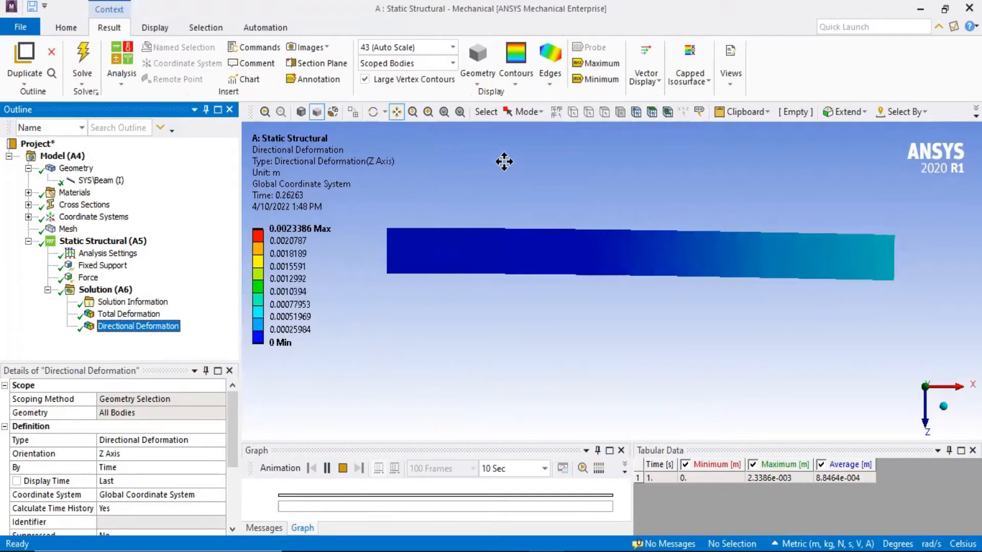
click(612, 62)
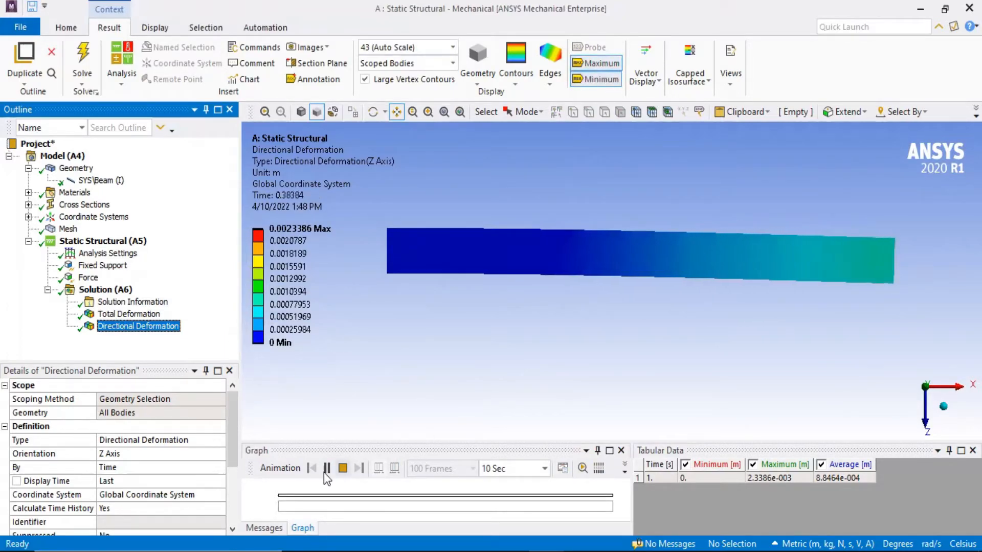
click(343, 468)
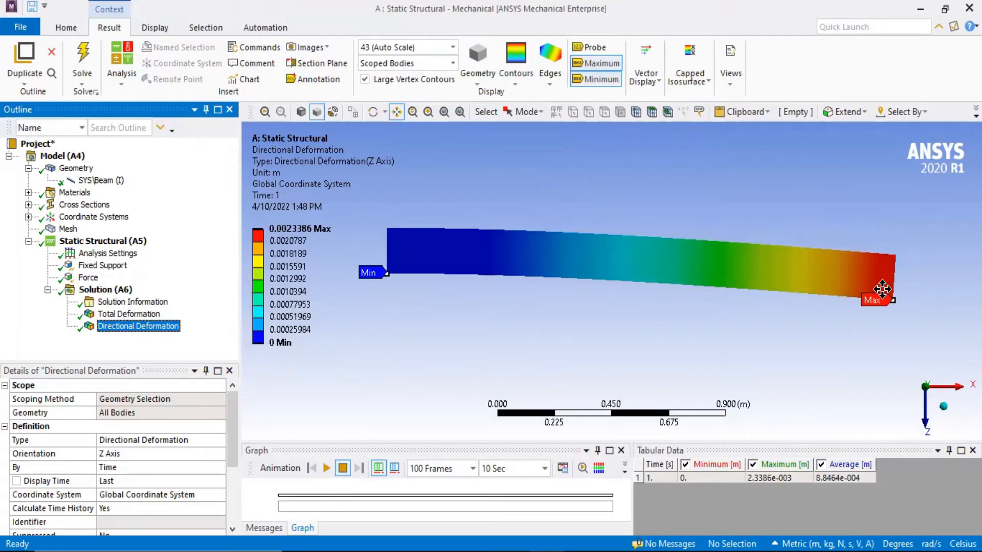
Add a Shear-Moment Diagram beam result to the solution
right_click(105, 289)
mouse_move(141, 295)
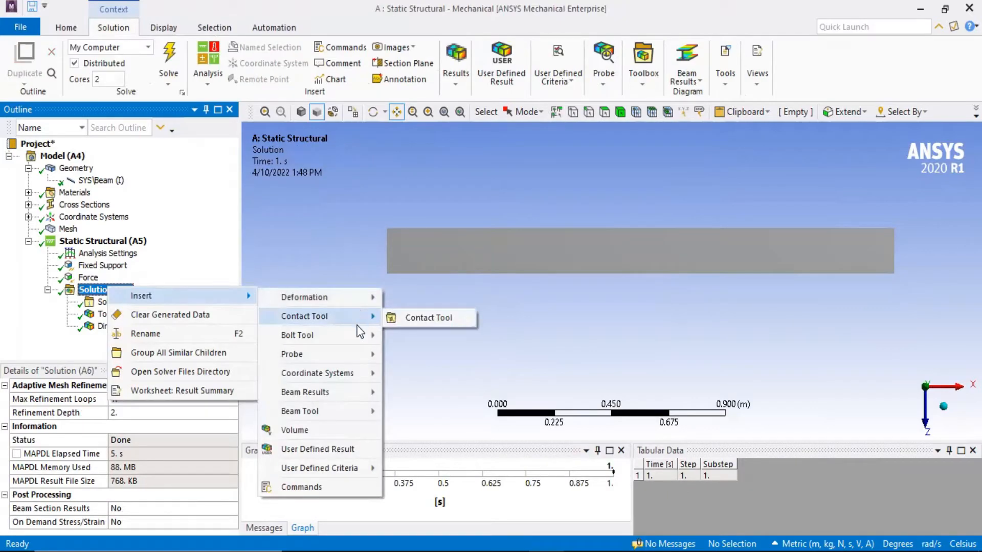
mouse_move(358, 337)
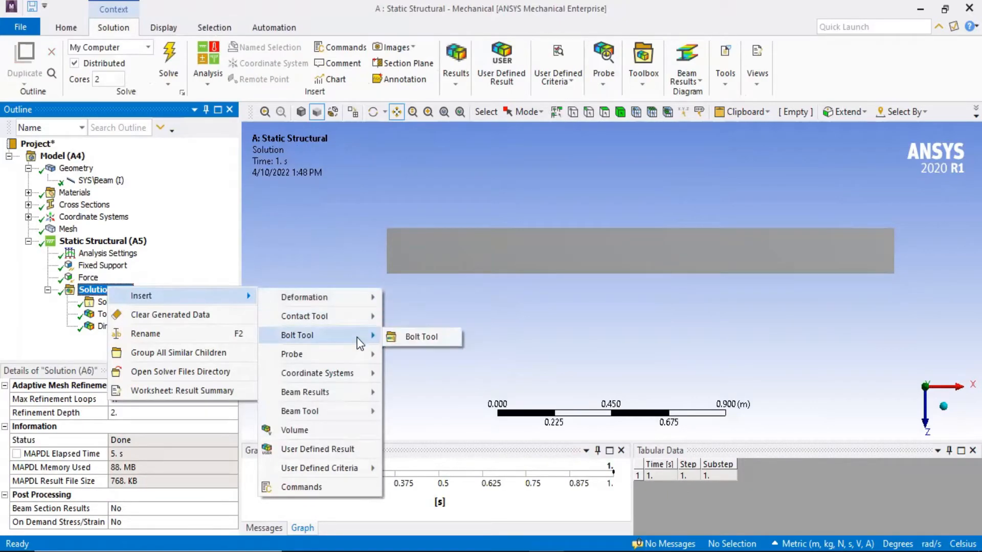
mouse_move(358, 395)
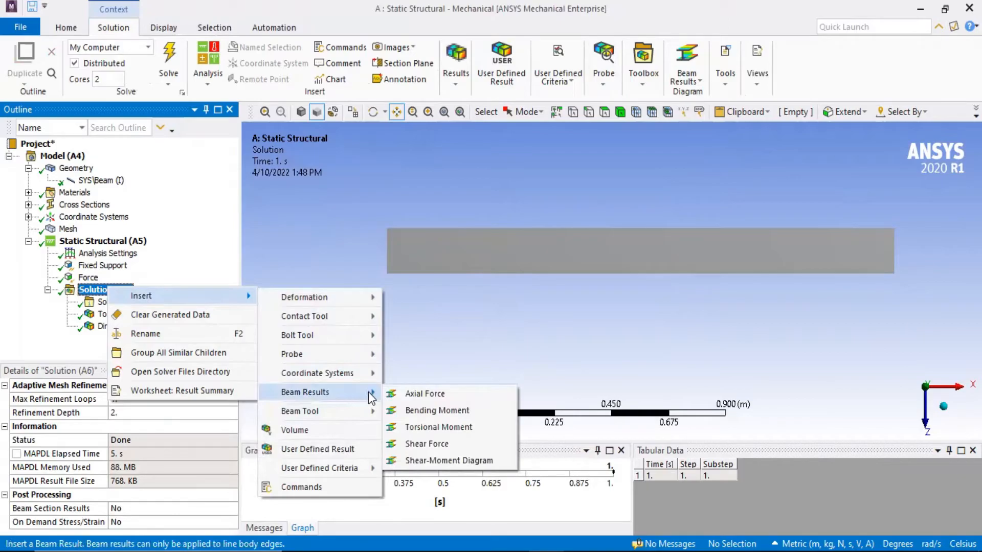
click(447, 460)
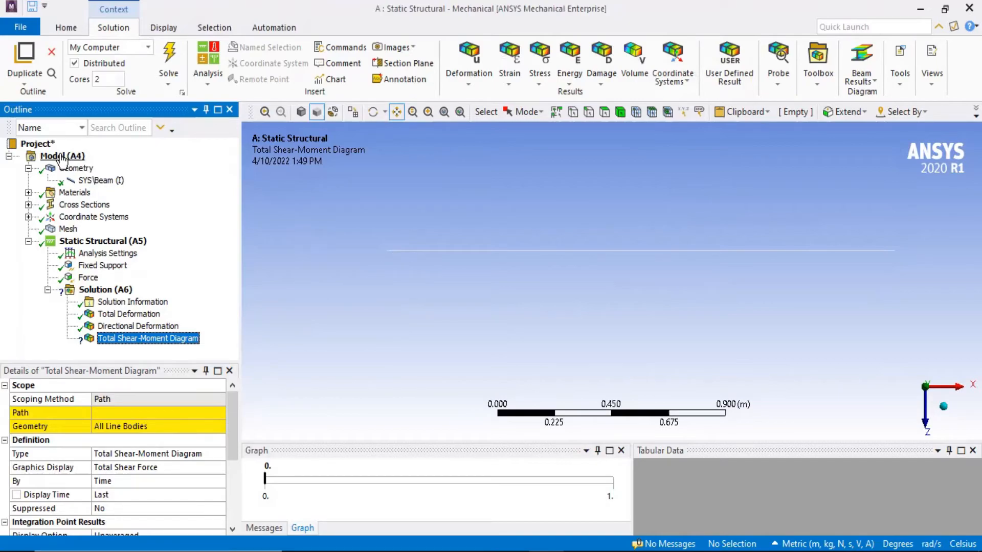
Add a construction geometry path to the model and set its path type to Edge
click(62, 157)
right_click(62, 157)
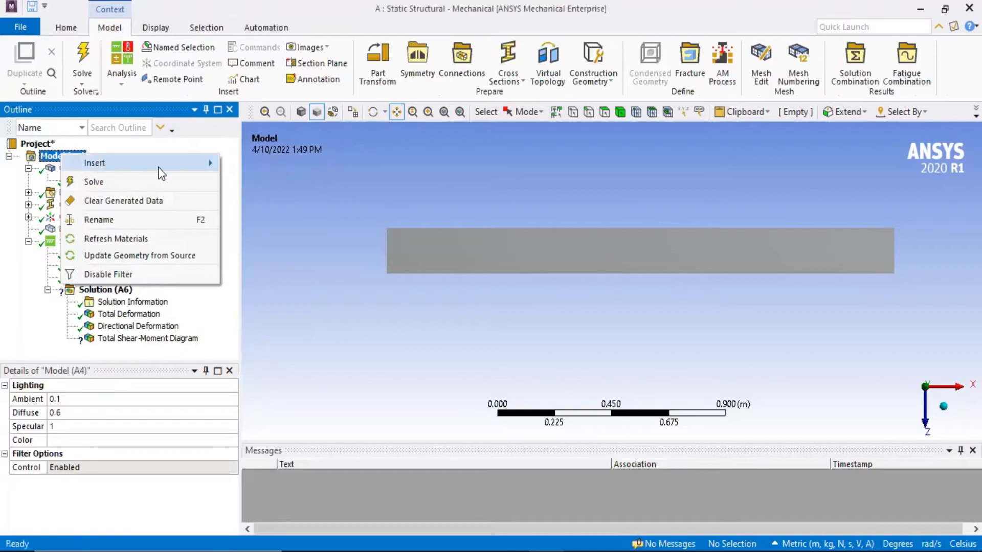
mouse_move(193, 167)
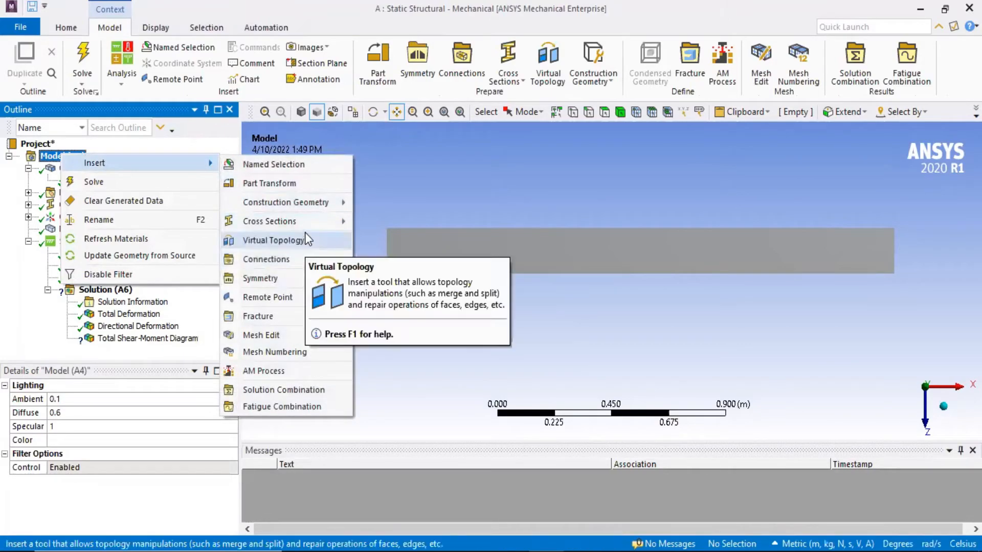
mouse_move(314, 203)
click(369, 201)
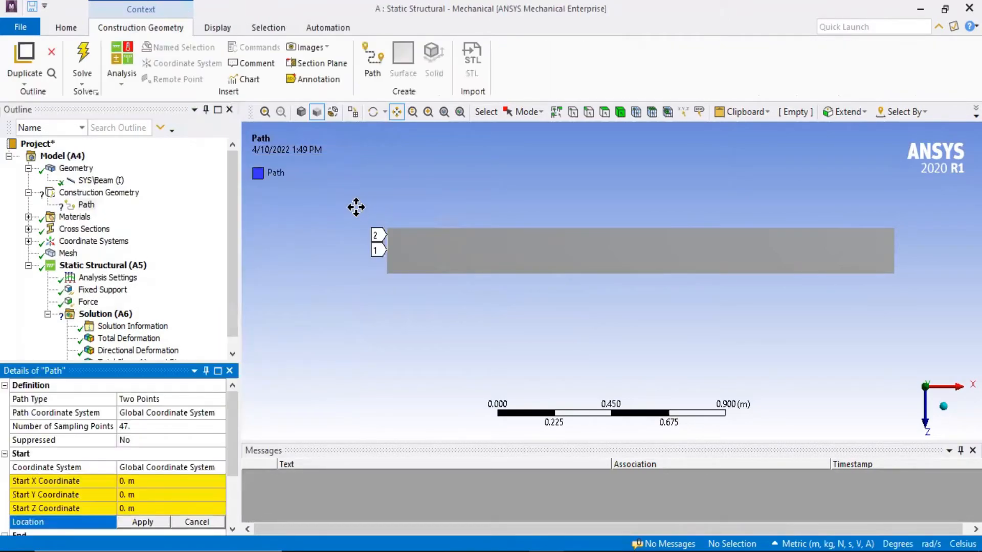
click(176, 402)
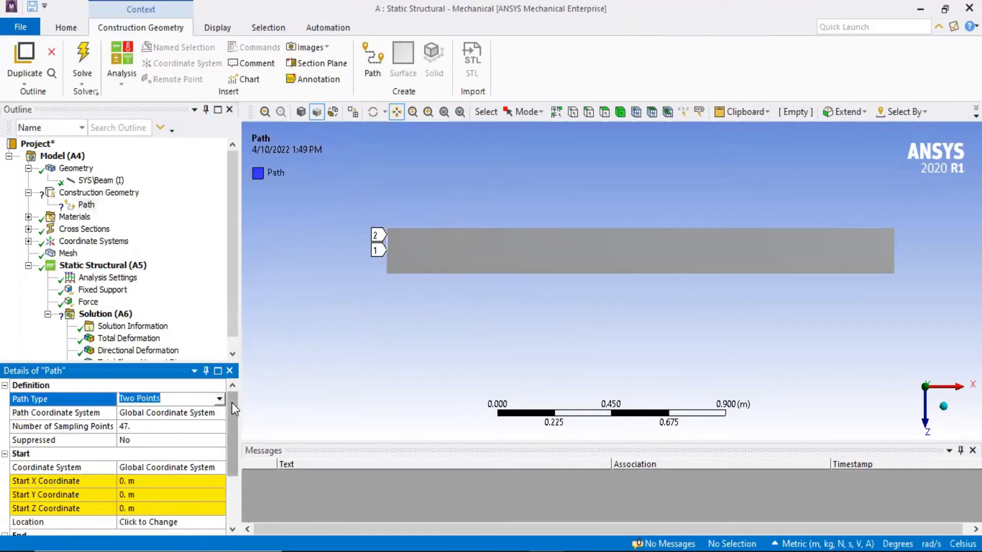
click(218, 400)
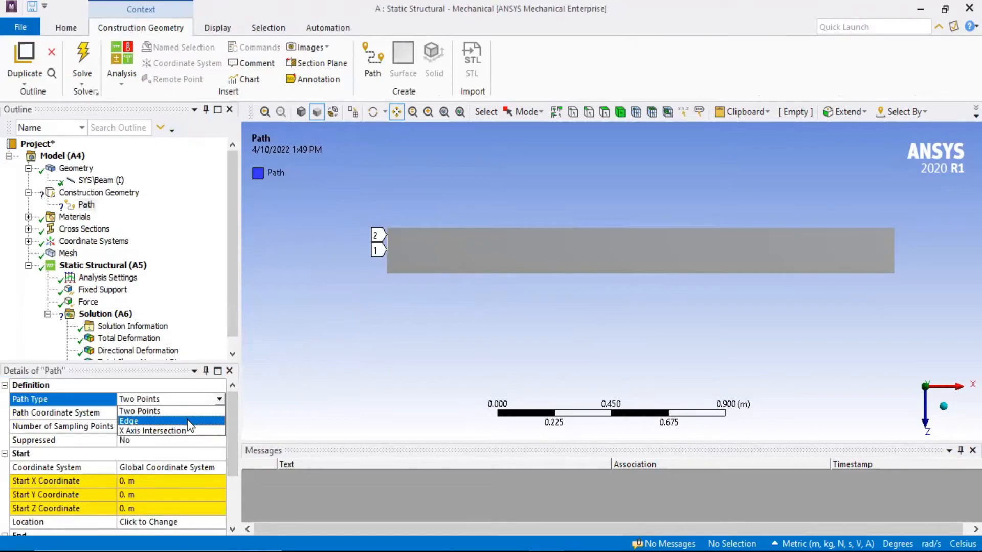
click(187, 421)
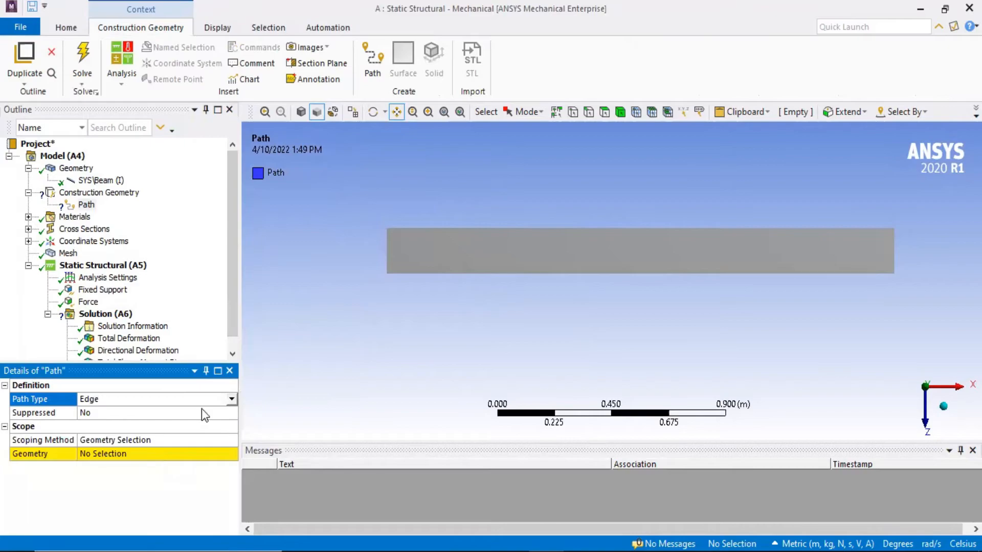
Scope the path to the beam's 2 m line edge
click(600, 112)
click(594, 250)
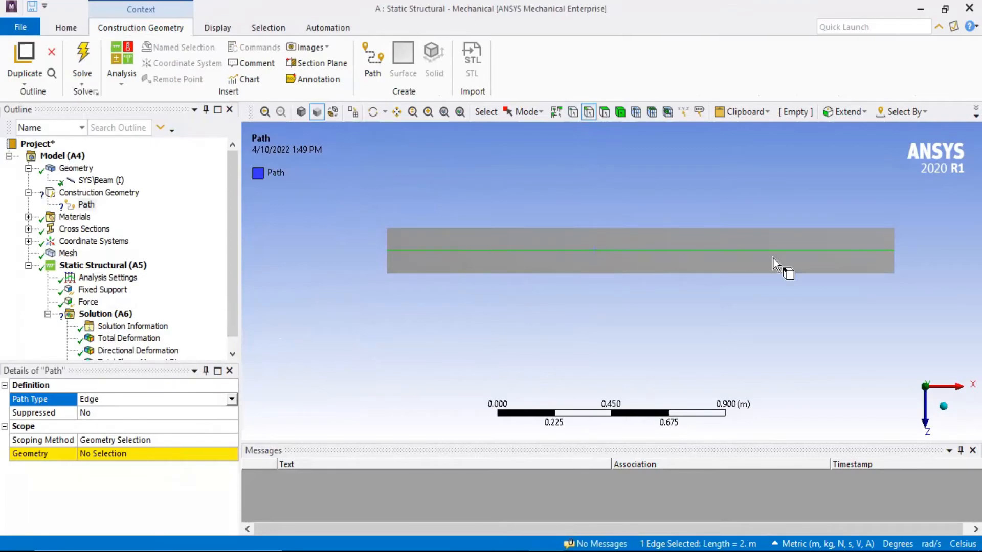
click(103, 454)
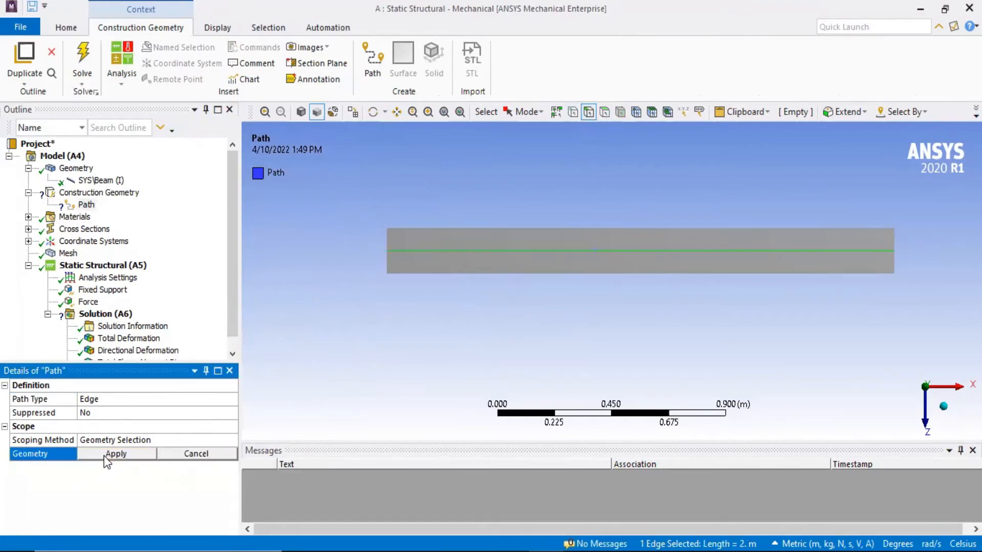
click(105, 454)
Assign the edge path to the Total Shear-Moment Diagram result
scroll(134, 267, down, 1)
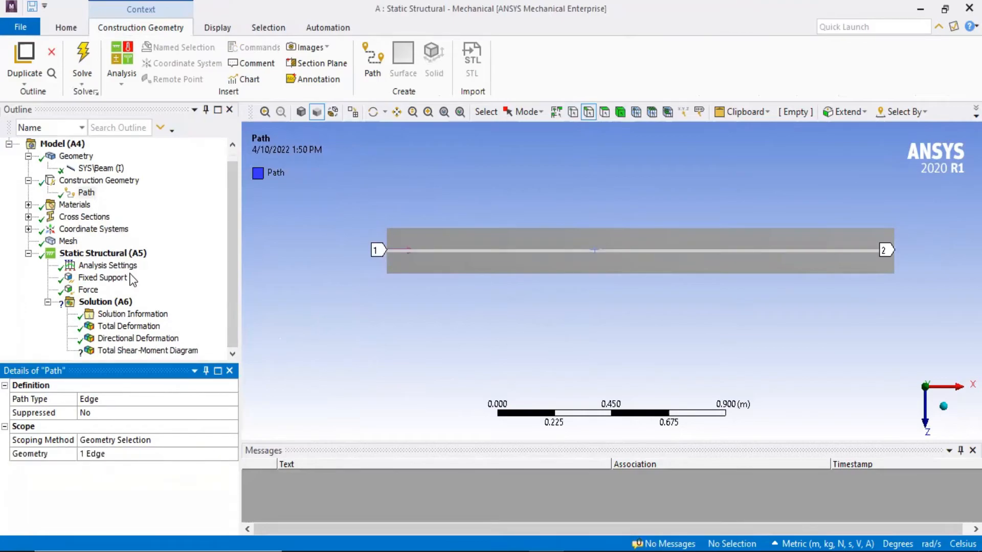
click(136, 350)
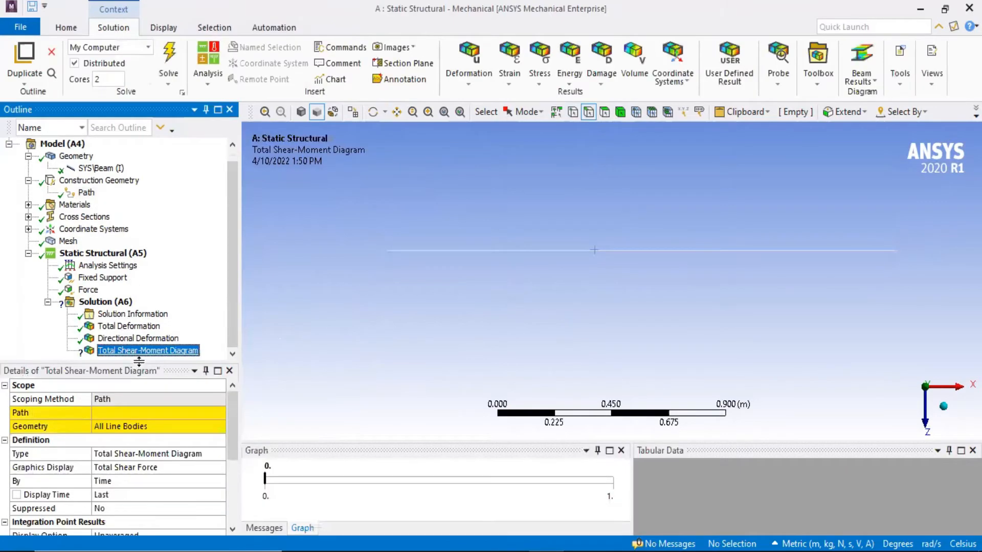
click(161, 412)
click(219, 412)
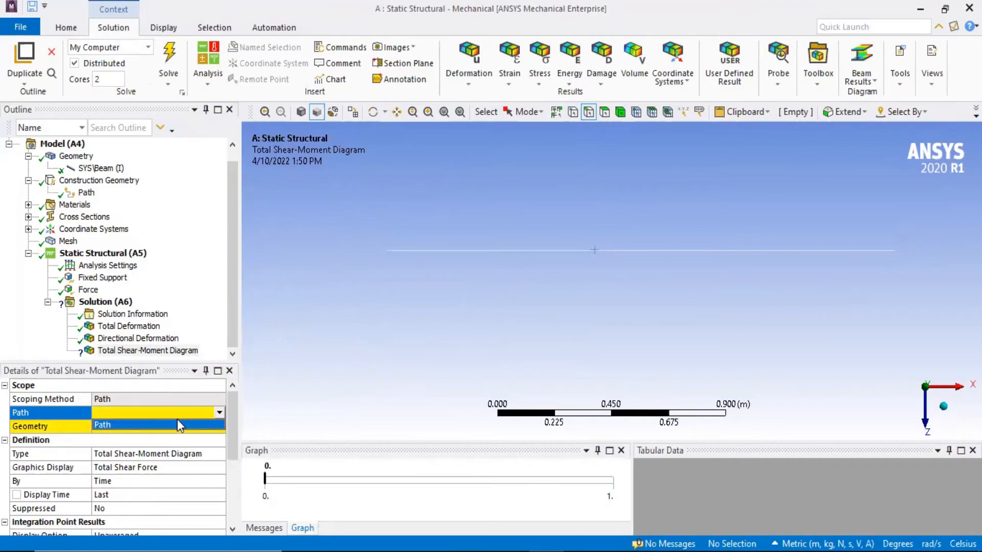
click(177, 419)
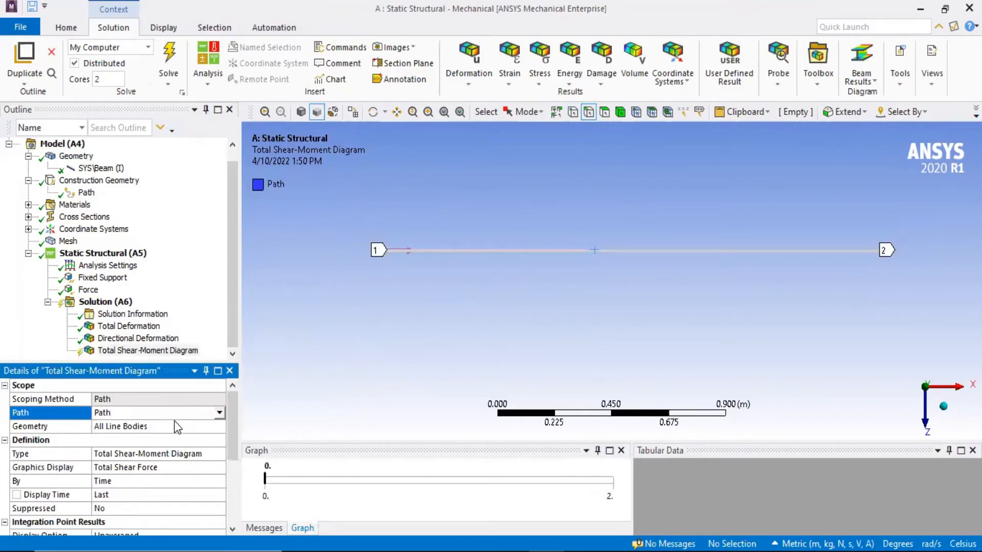
Evaluate the Total Shear-Moment Diagram result and review its curves alongside the Directional Deformation plot
scroll(177, 427, down, 3)
scroll(192, 413, up, 3)
right_click(153, 351)
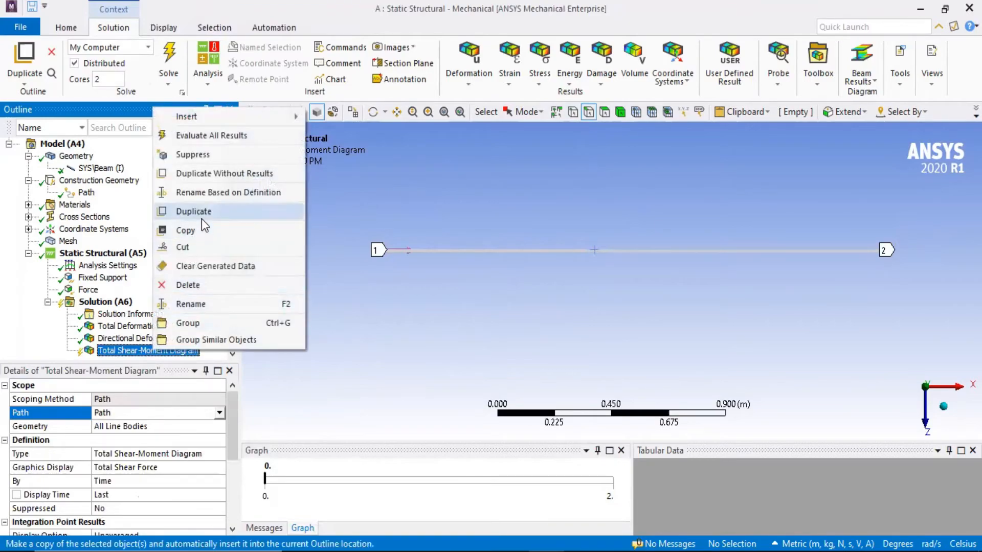
click(207, 142)
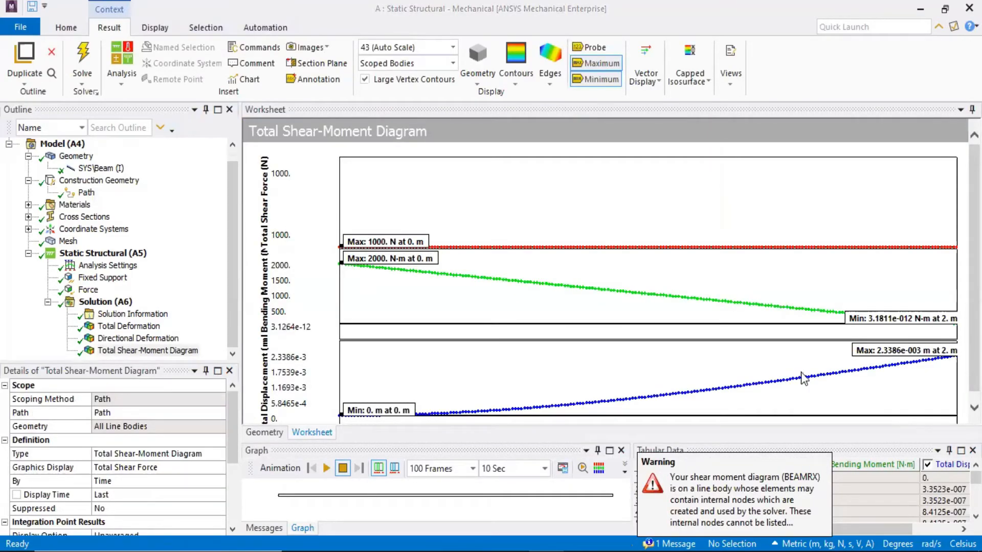
click(800, 432)
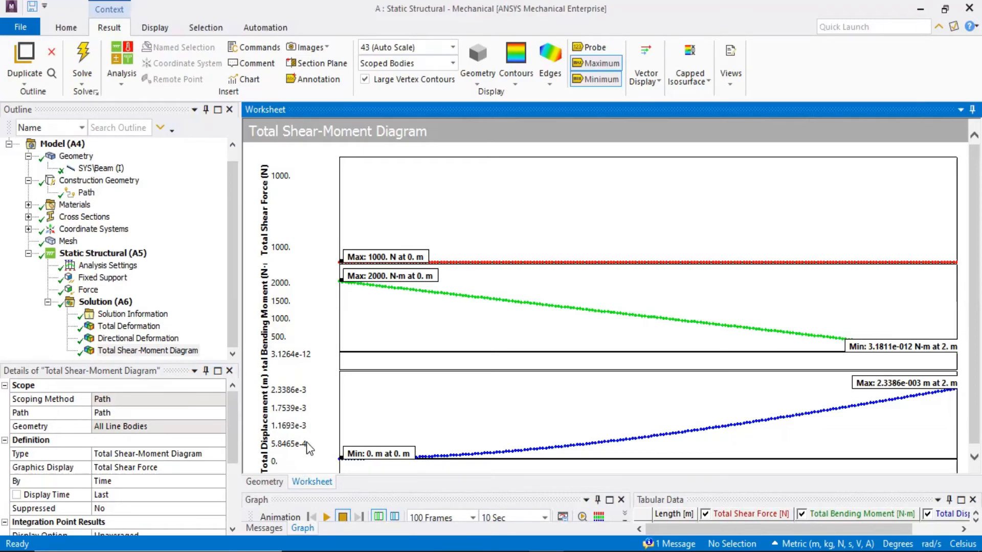
click(153, 340)
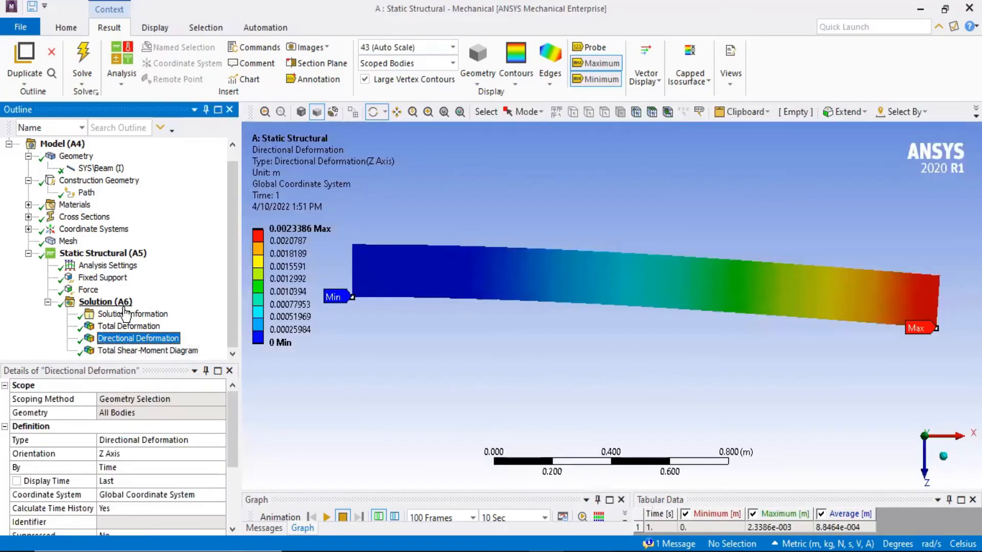
Add a Beam Tool for all line bodies to the solution and evaluate its stress results
click(105, 302)
click(687, 79)
click(605, 83)
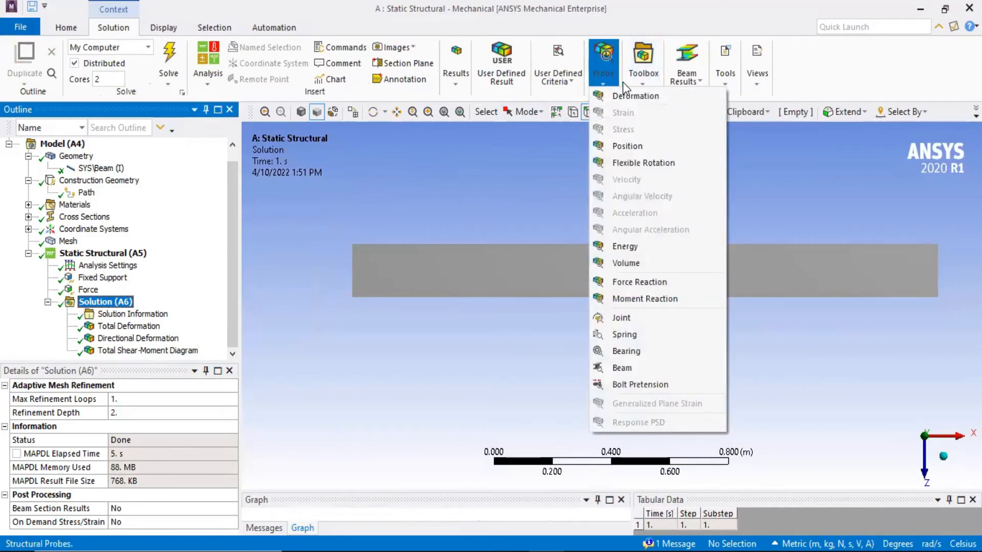
click(643, 67)
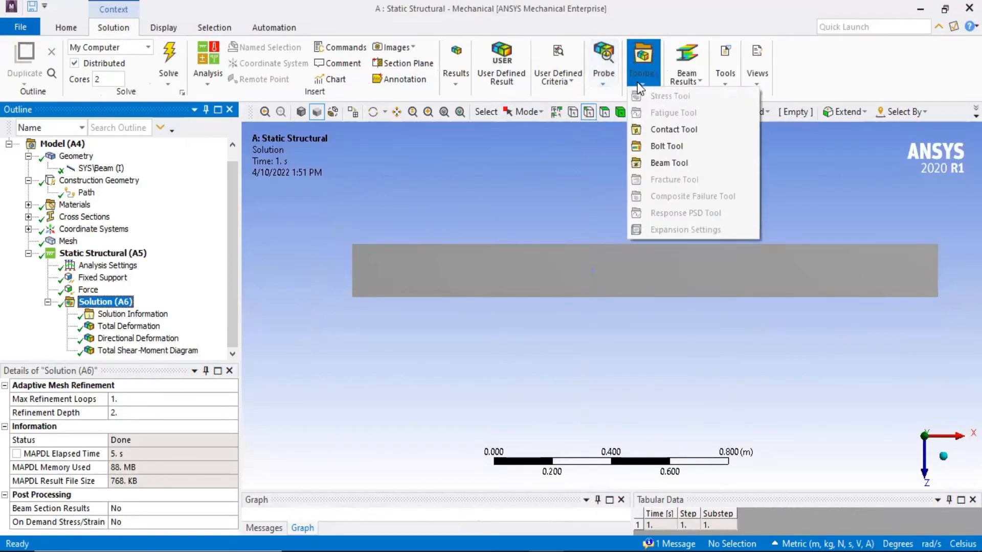
click(666, 163)
click(68, 351)
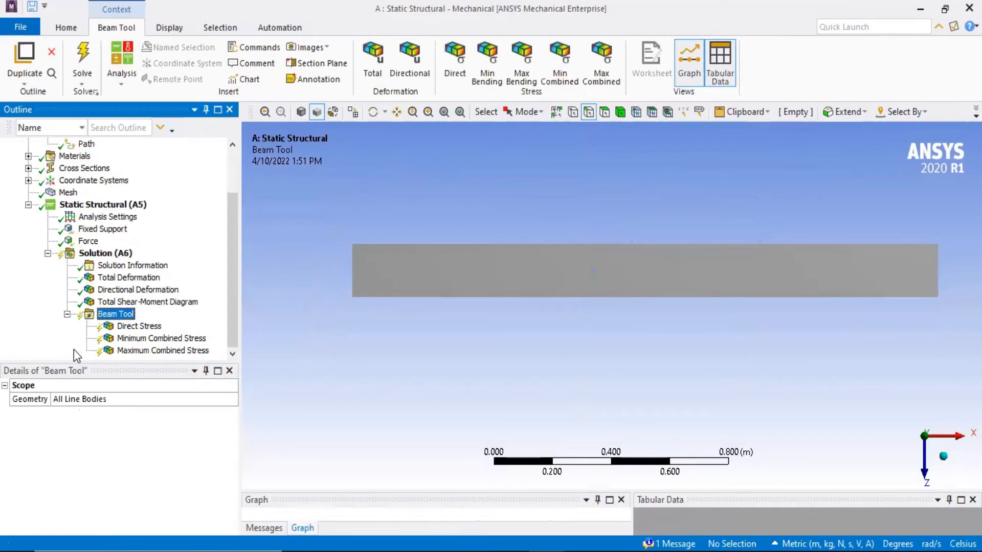
right_click(128, 315)
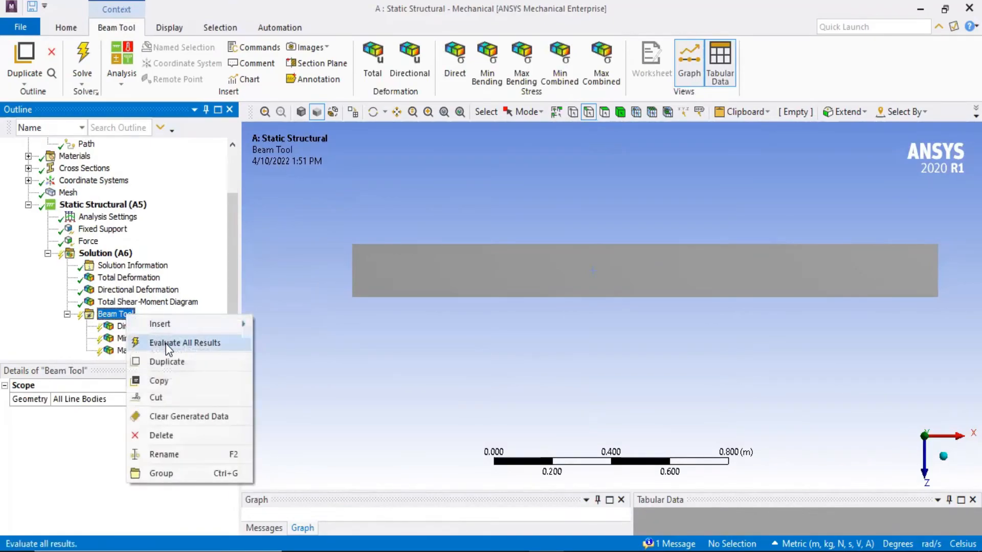
click(140, 343)
Examine the Beam Tool's Direct Stress, Minimum Combined Stress and Maximum Combined Stress plots, including the legend limits of the maximum combined plot
click(142, 327)
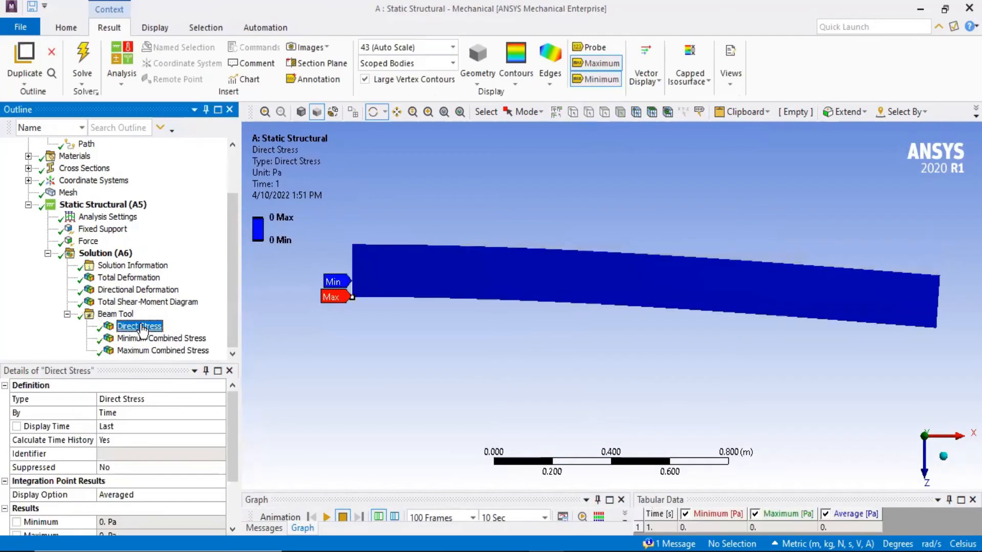
click(159, 339)
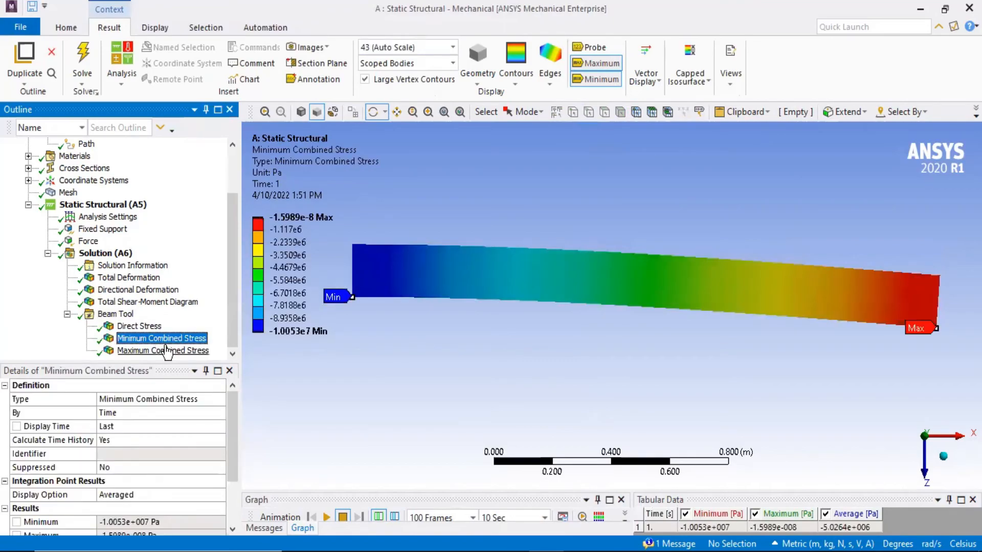
click(168, 352)
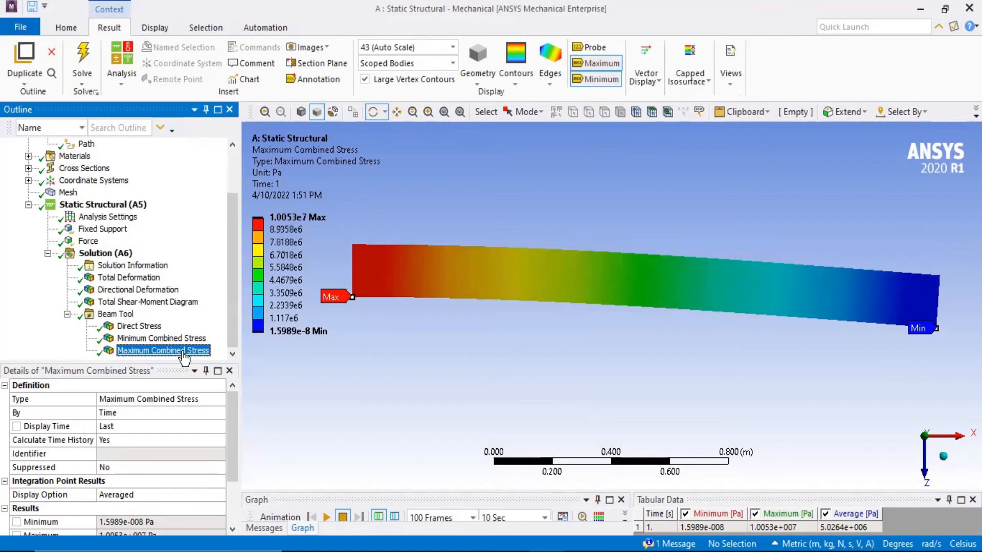
click(164, 338)
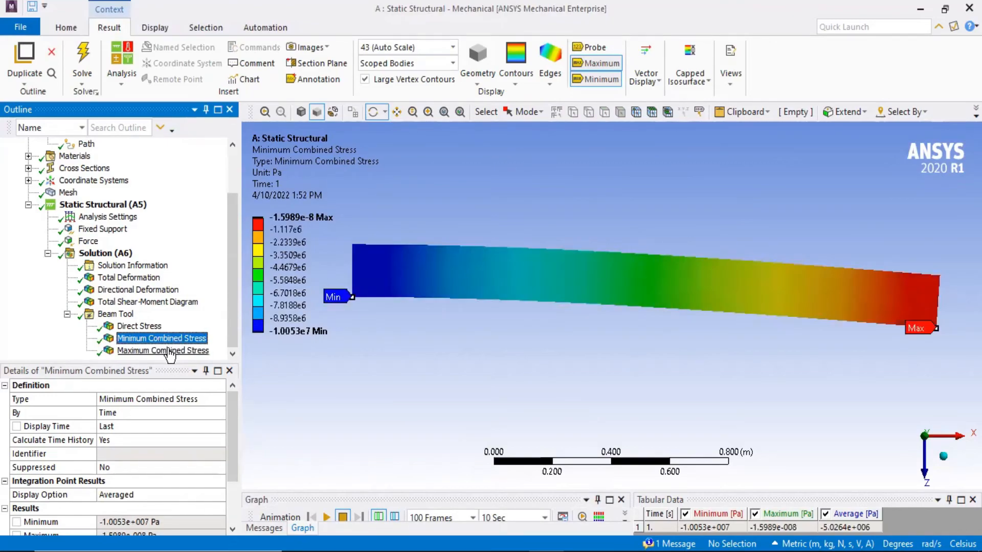
click(165, 351)
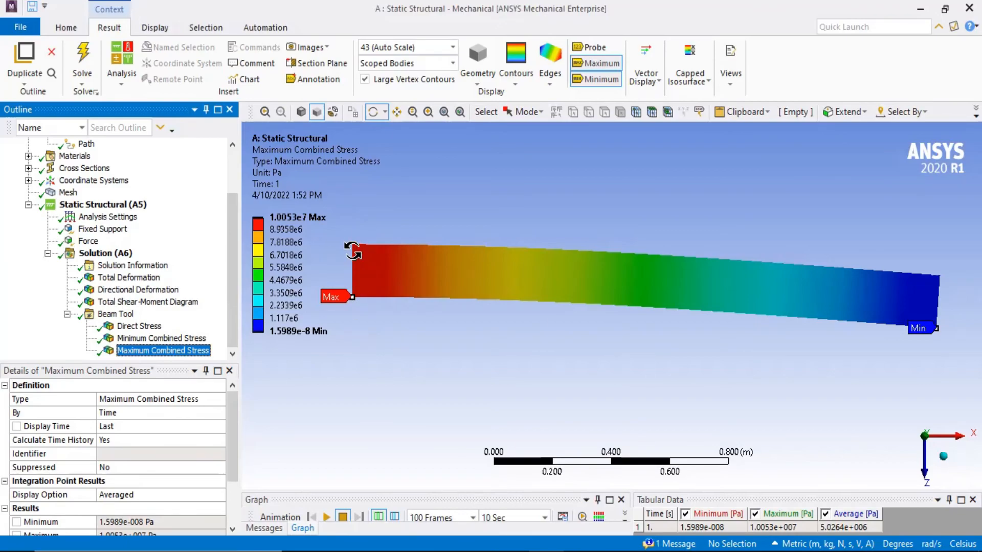
click(304, 229)
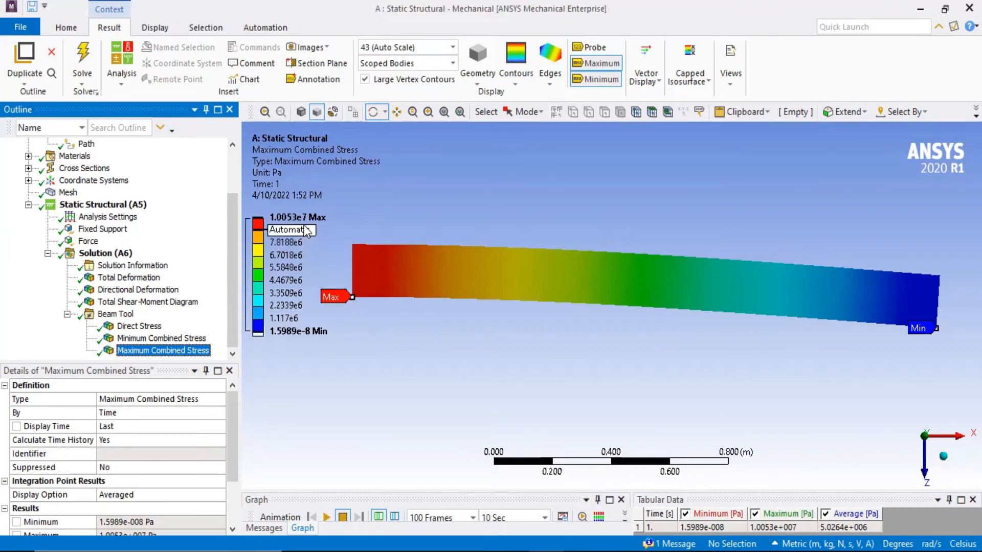
click(305, 331)
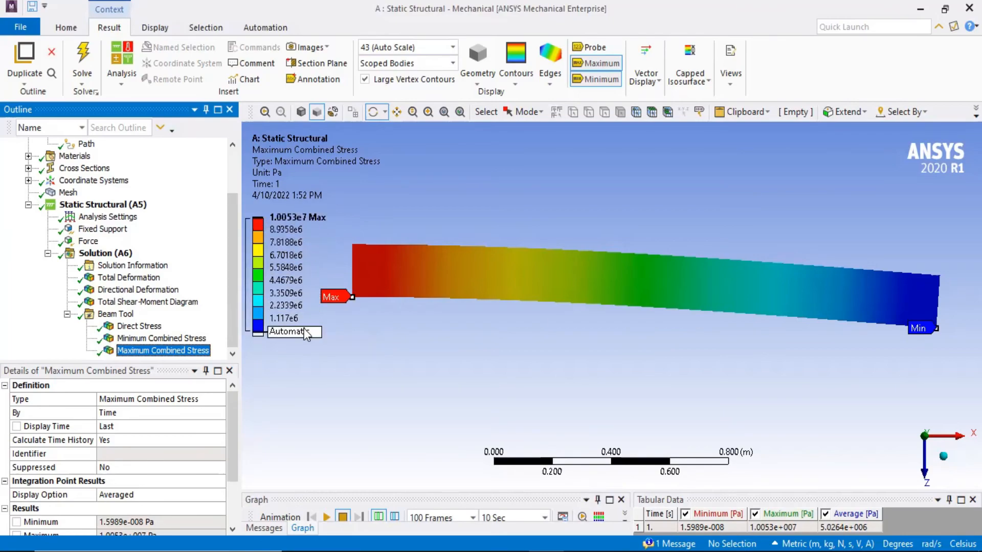